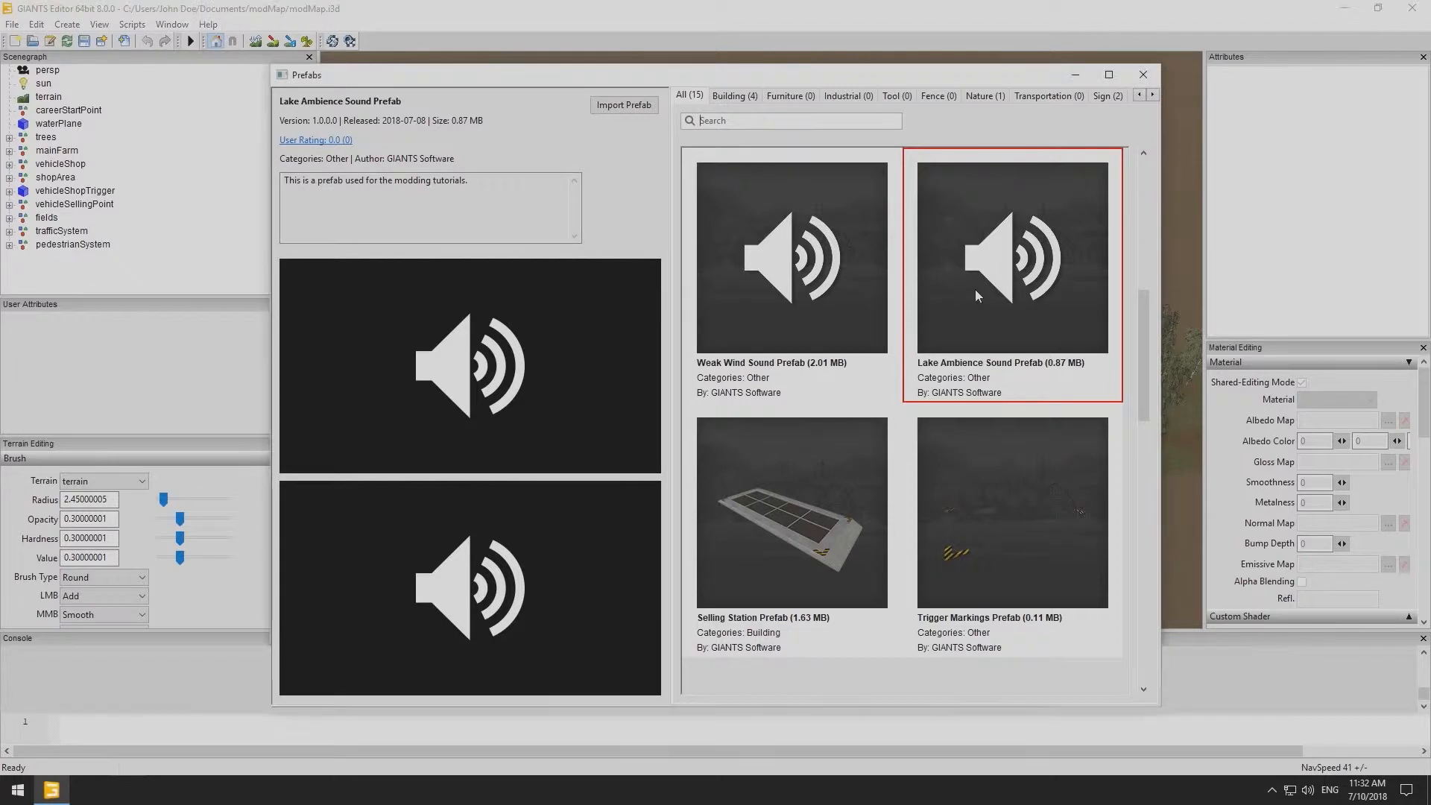
- Import the Lake Ambience Sound Prefab, close the prefab library and place the sound node on the lake
{"action": "left_click", "coordinate": [617, 105]}
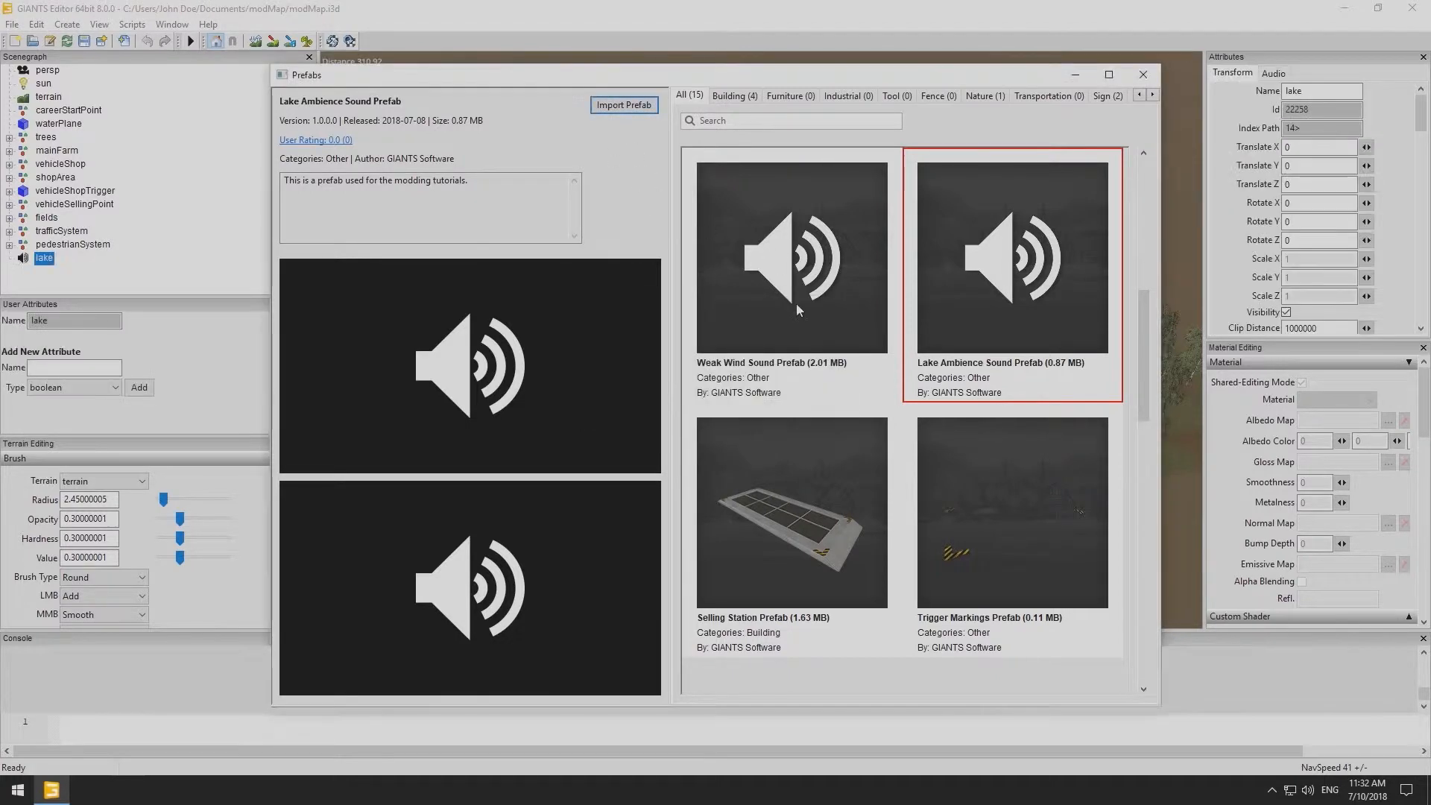
{"action": "left_click", "coordinate": [1143, 75]}
{"action": "right_click_drag", "start_coordinate": [710, 346], "coordinate": [945, 306], "text": "alt"}
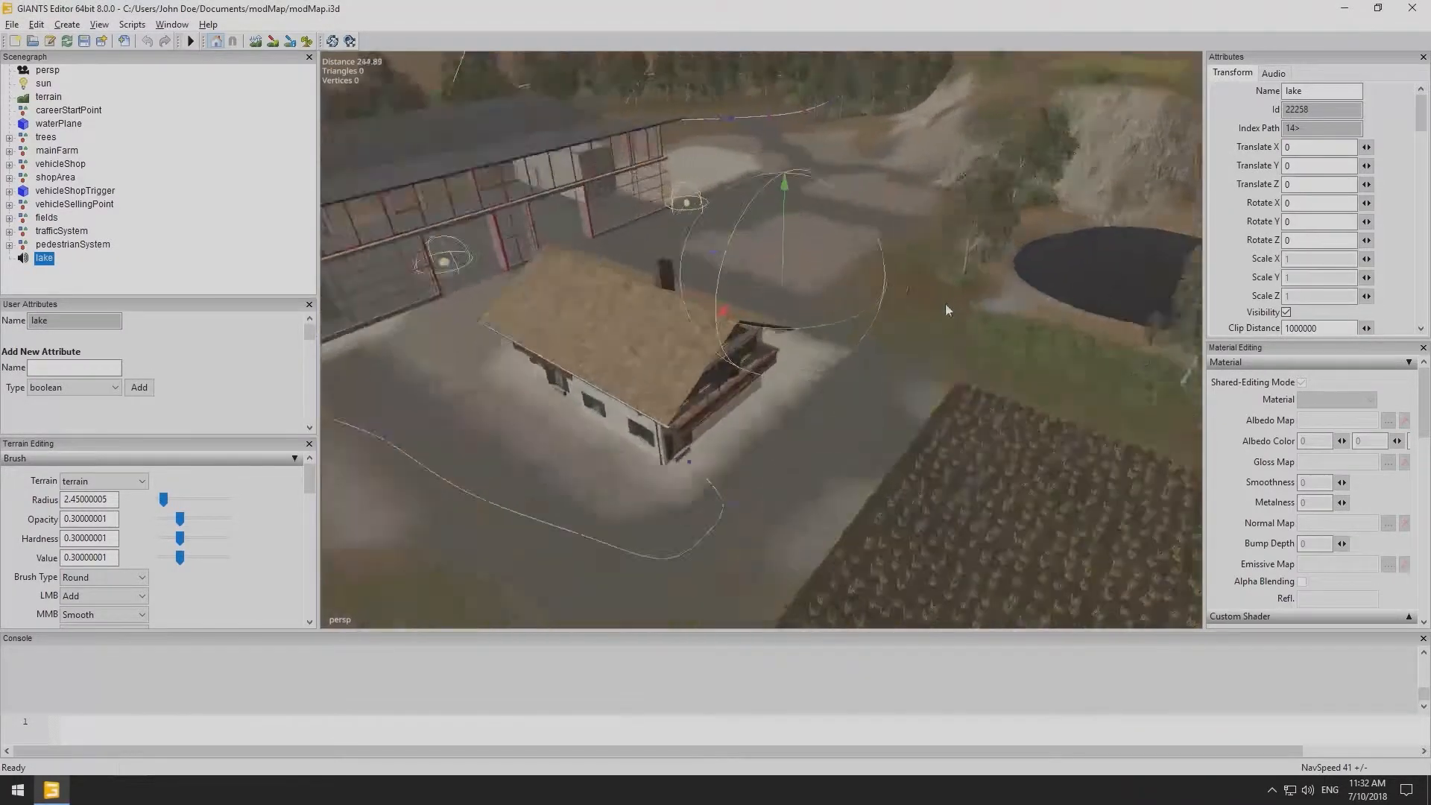
{"action": "left_click_drag", "start_coordinate": [945, 305], "coordinate": [669, 343], "text": "alt"}
{"action": "right_click_drag", "start_coordinate": [669, 343], "coordinate": [796, 328], "text": "alt"}
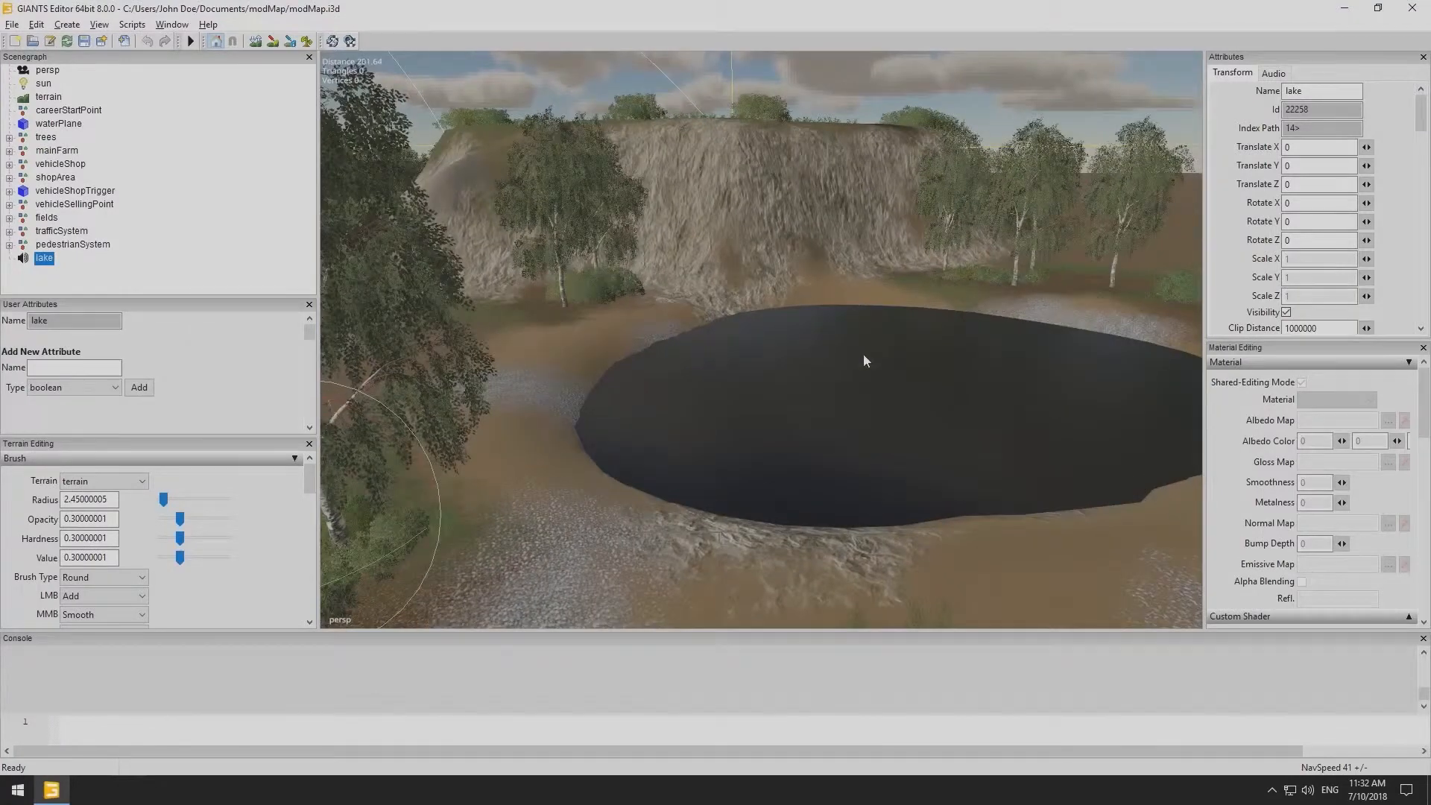
{"action": "left_click", "coordinate": [897, 401], "text": "ctrl+shift"}
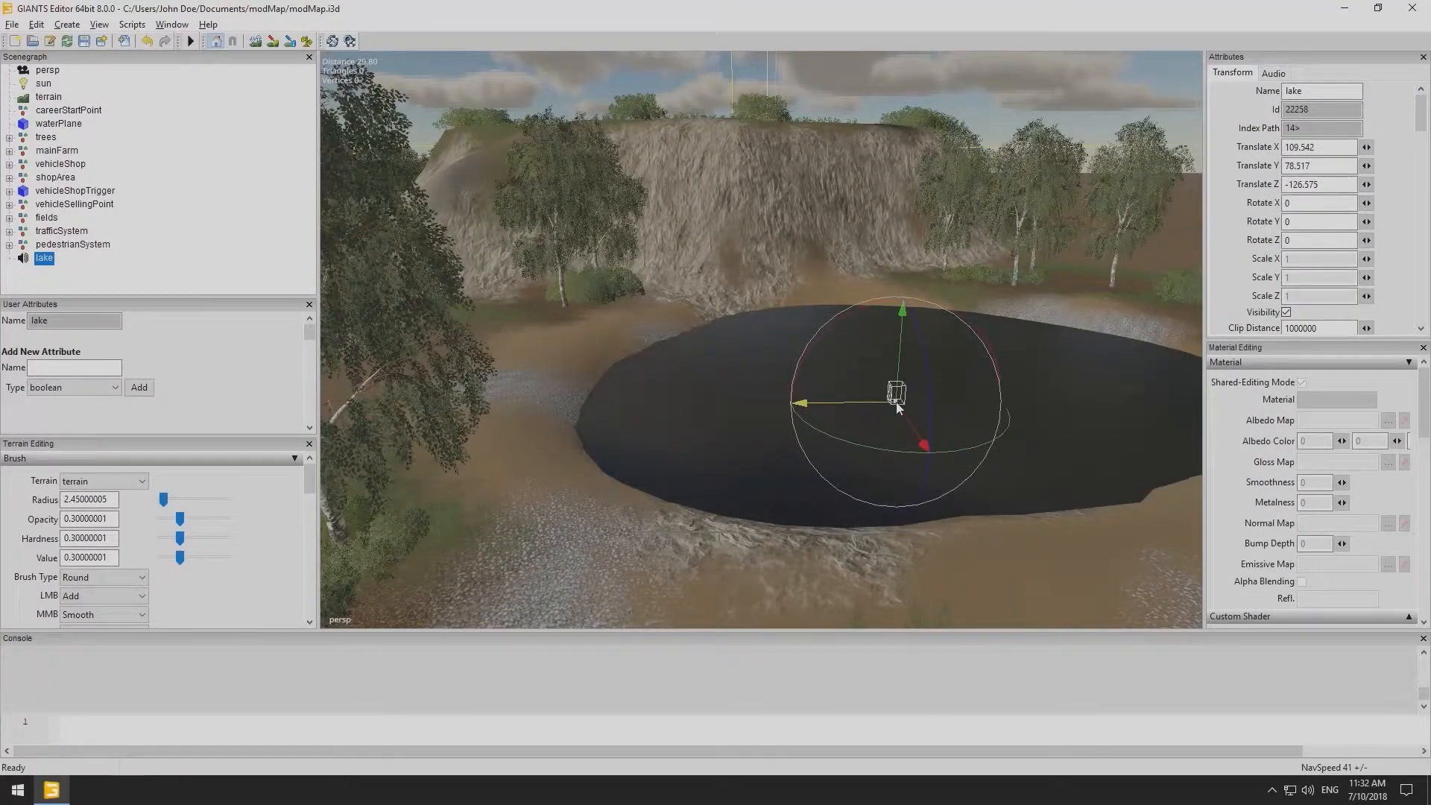
- Toggle the display of audio sources in the viewport
{"action": "left_click", "coordinate": [99, 25]}
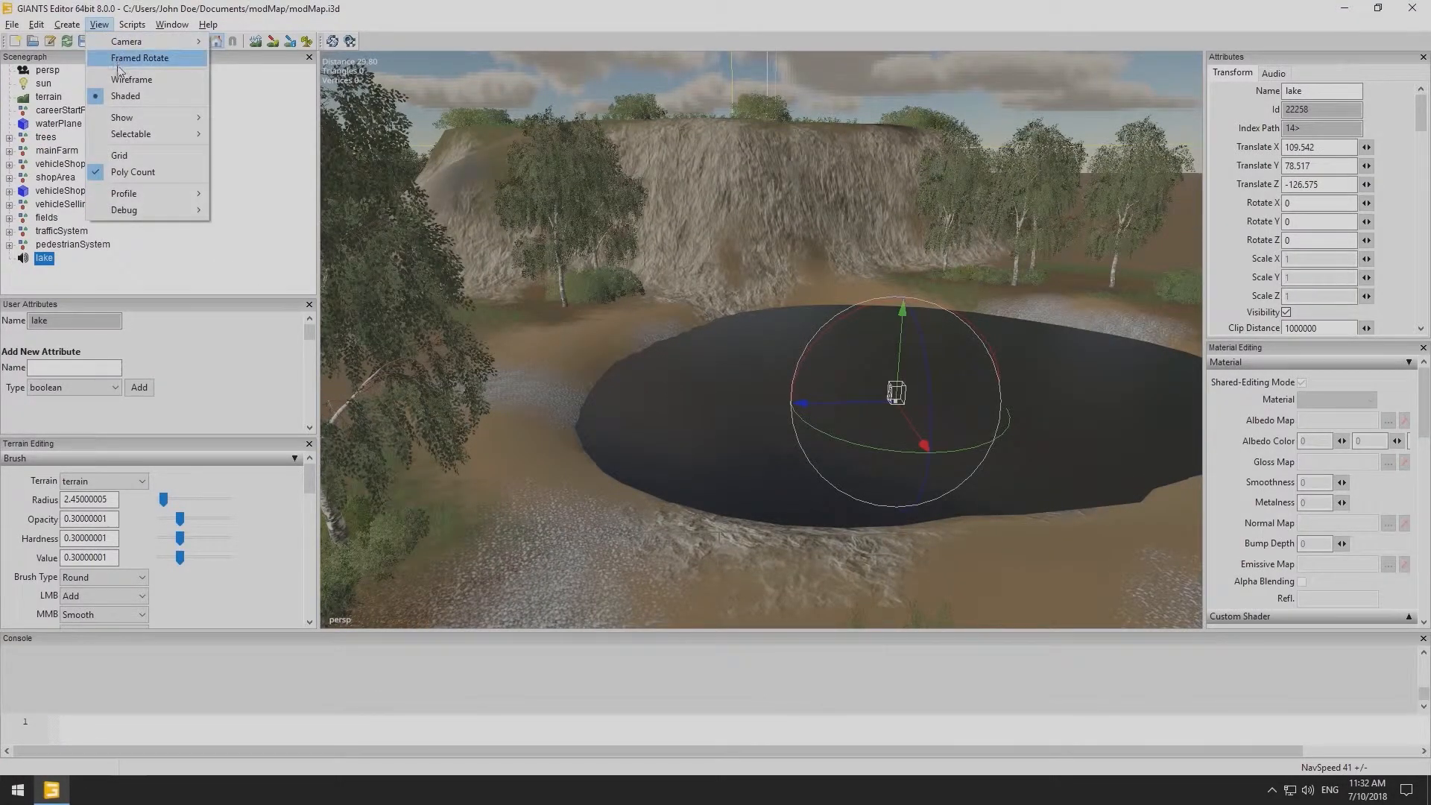
{"action": "mouse_move", "coordinate": [125, 119]}
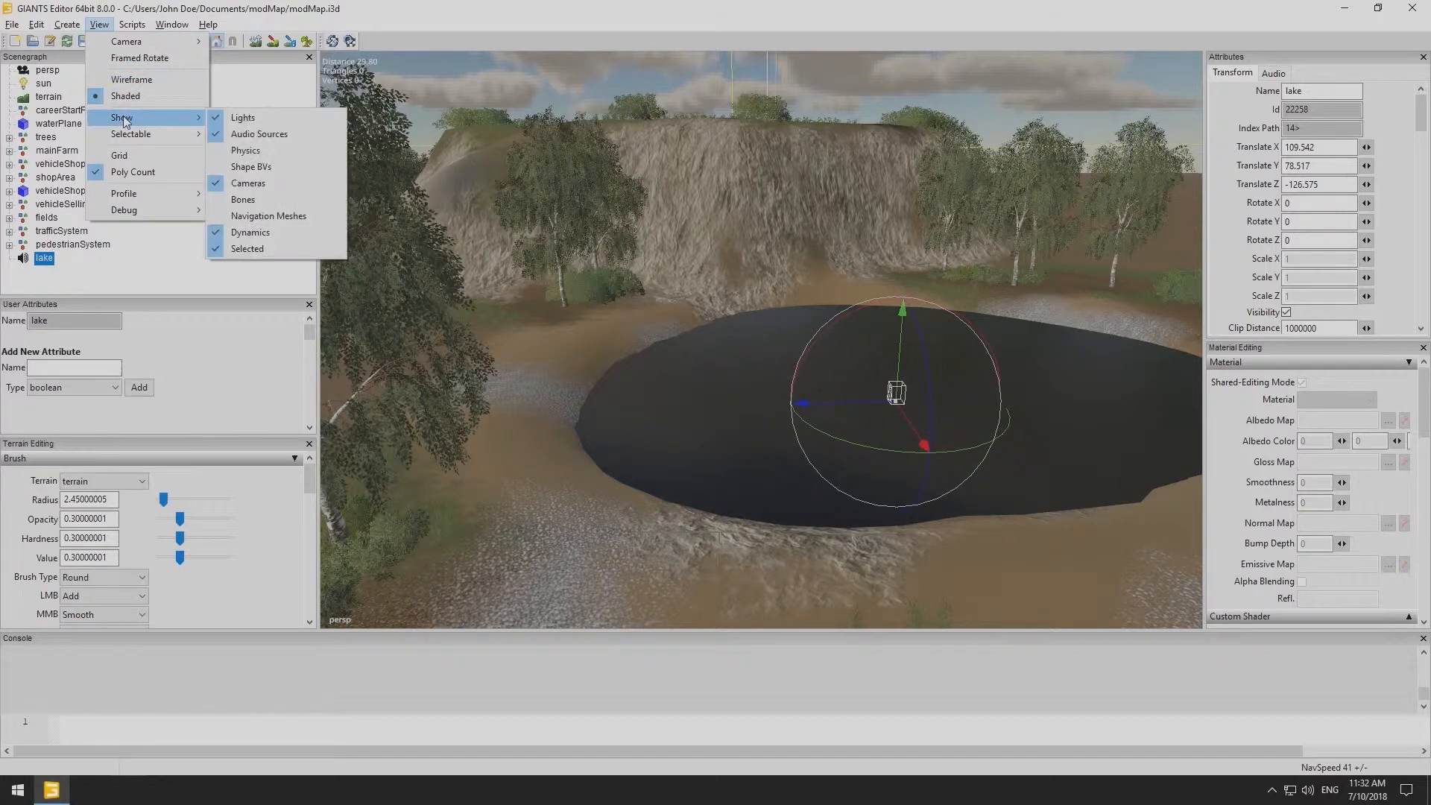
{"action": "left_click", "coordinate": [235, 135]}
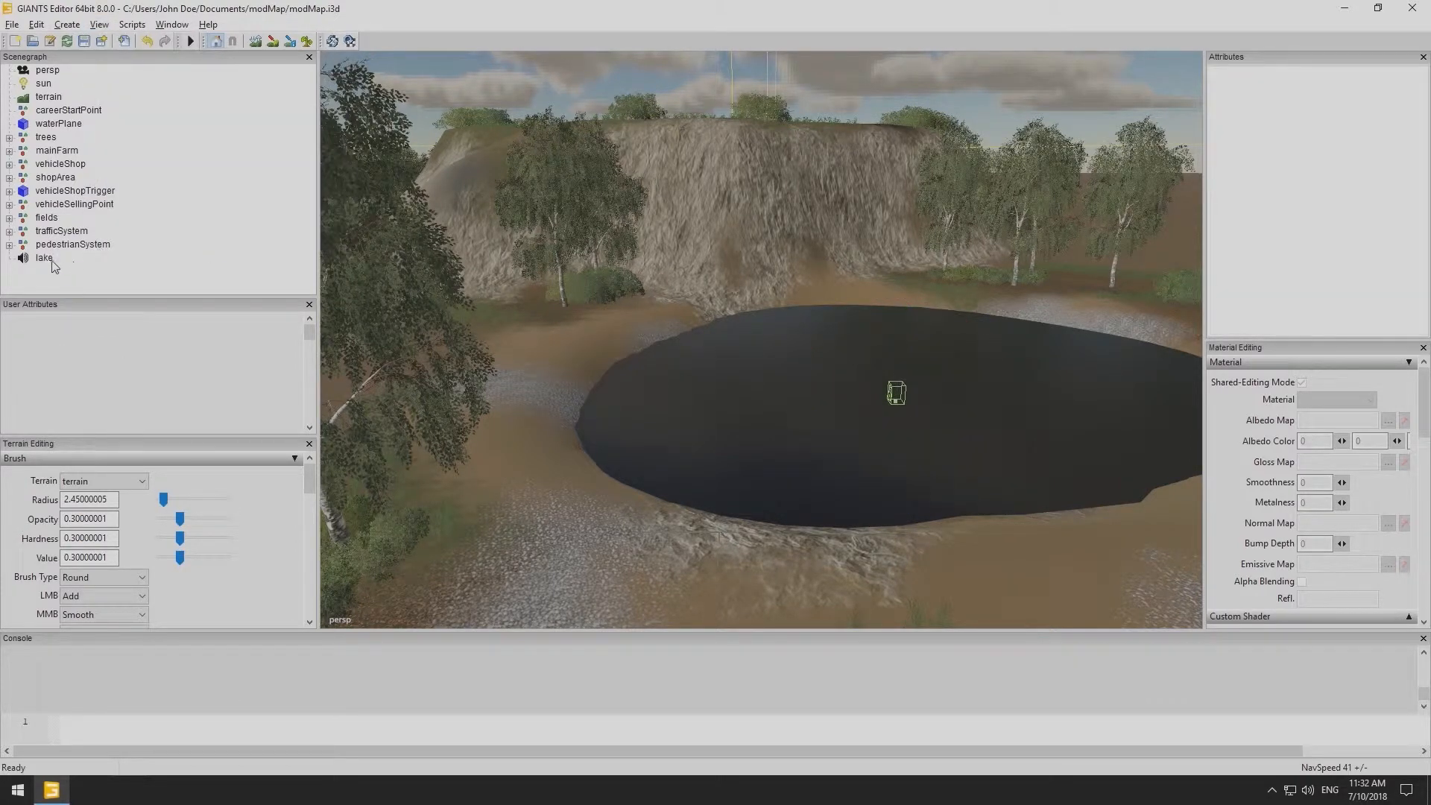
- Select the lake sound node and add a script callback user attribute named onCreate
{"action": "left_click", "coordinate": [44, 259]}
{"action": "right_click_drag", "start_coordinate": [704, 392], "coordinate": [824, 390], "text": "alt"}
{"action": "left_click_drag", "start_coordinate": [824, 390], "coordinate": [923, 429], "text": "alt"}
{"action": "scroll", "coordinate": [923, 429], "scroll_direction": "down", "scroll_amount": 3}
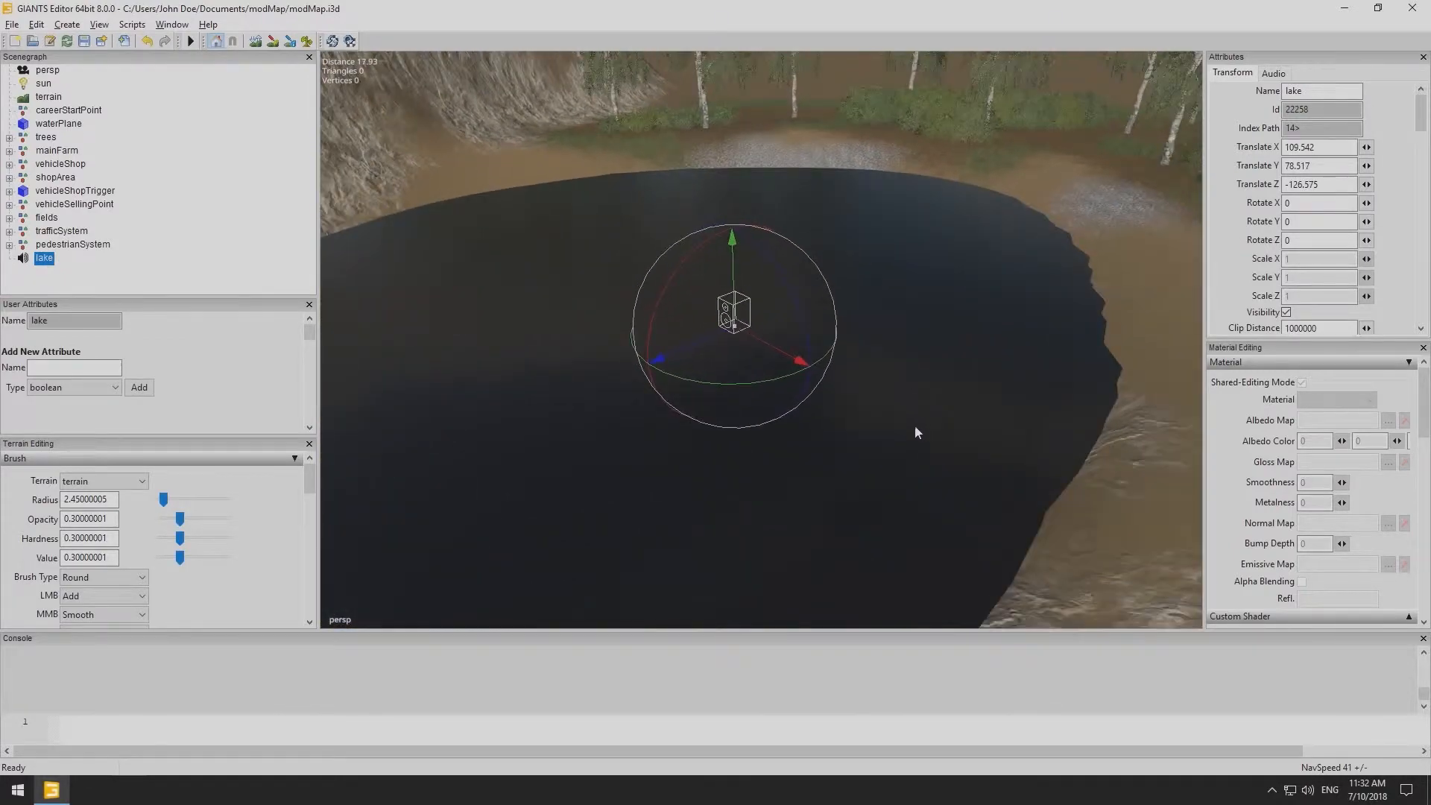
{"action": "left_click", "coordinate": [88, 395]}
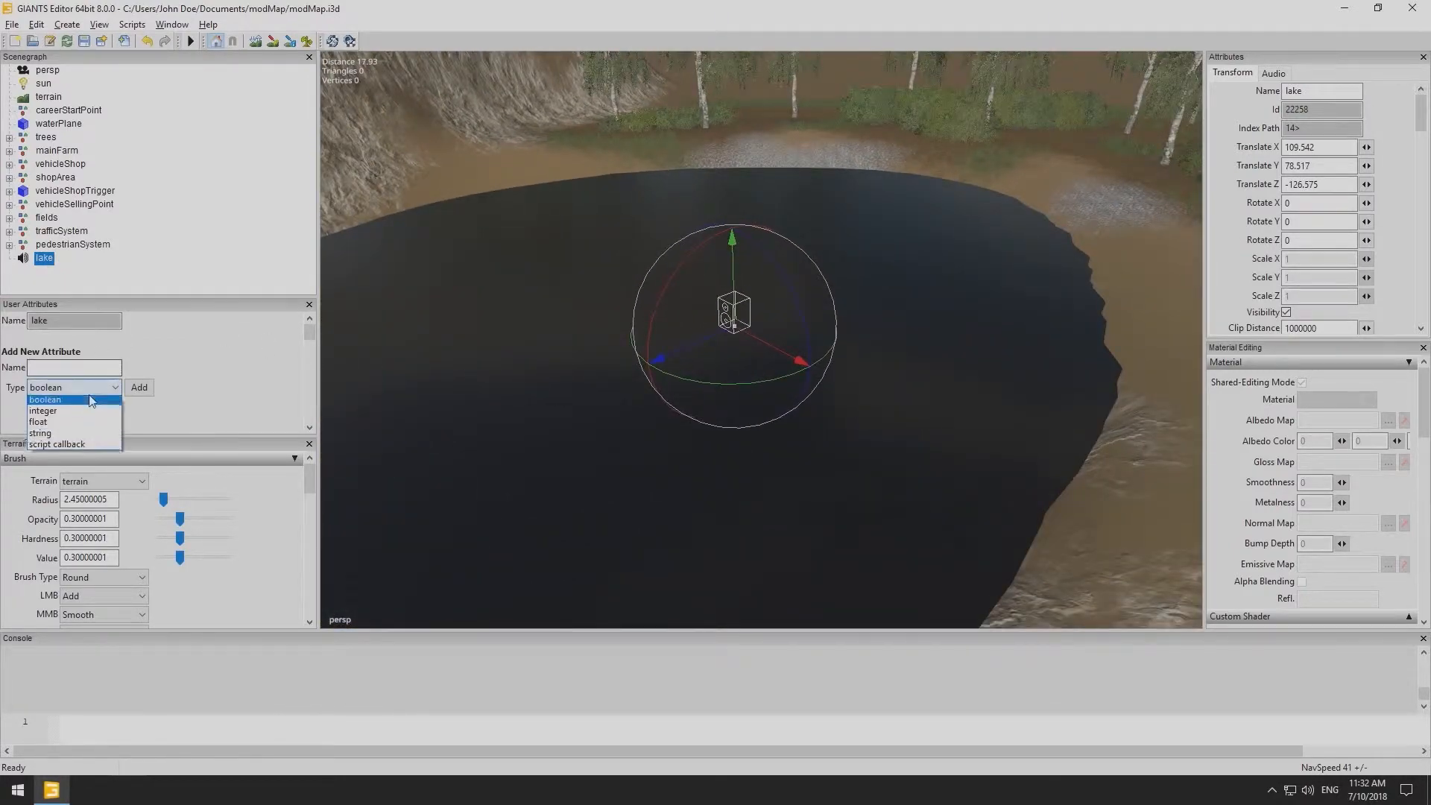
{"action": "left_click", "coordinate": [88, 445]}
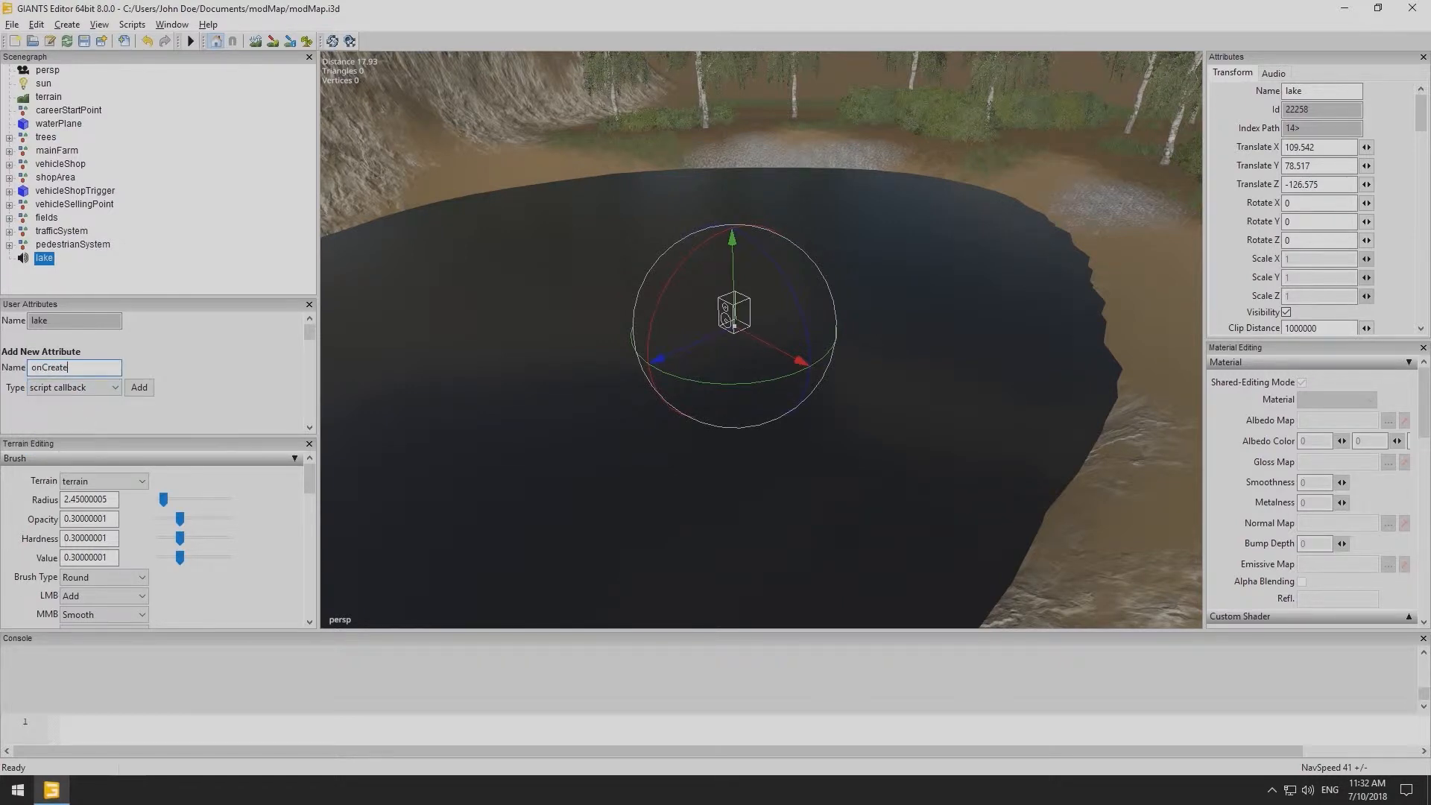
{"action": "left_click", "coordinate": [139, 389]}
- Set the onCreate attribute to AmbientSoundUtil.onCreateSoundNode
{"action": "left_click", "coordinate": [93, 355]}
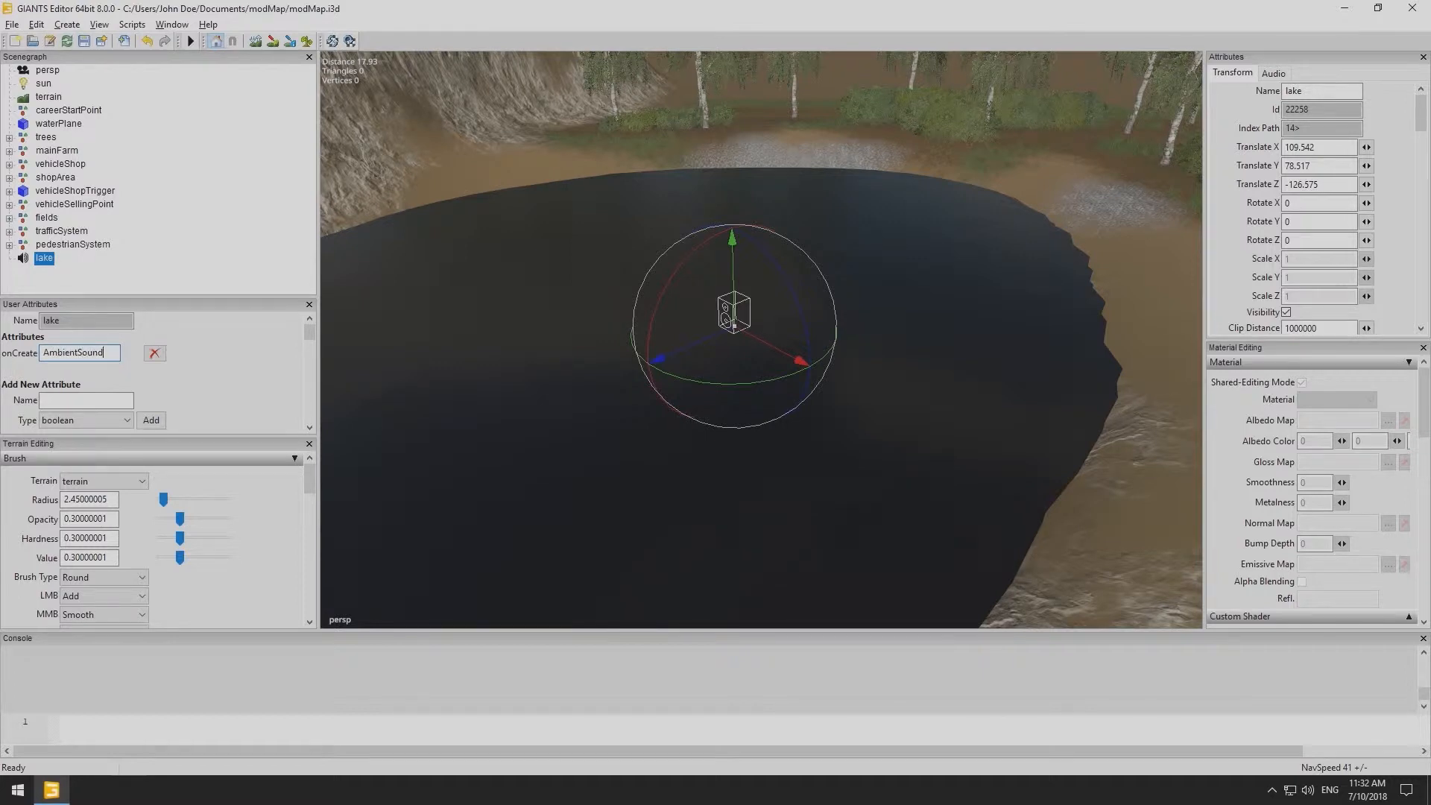
{"action": "type", "text": "AmbientSoundUtil.onCrea"}
{"action": "type", "text": "teSoundN"}
{"action": "type", "text": "ode"}
- Run the sound script that adds the ambient sound attributes to the lake node
{"action": "left_click", "coordinate": [132, 24]}
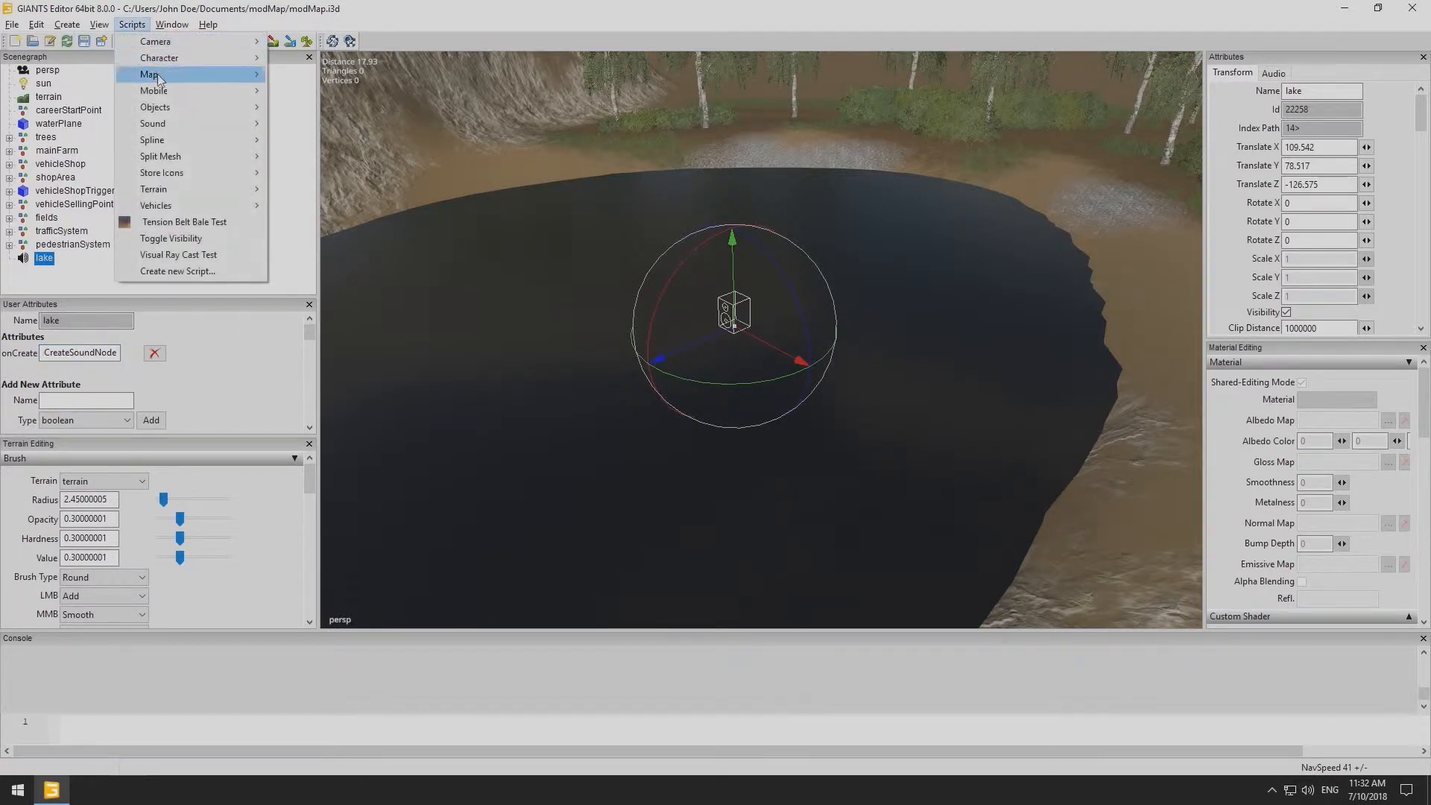
{"action": "mouse_move", "coordinate": [171, 124]}
{"action": "left_click", "coordinate": [276, 126]}
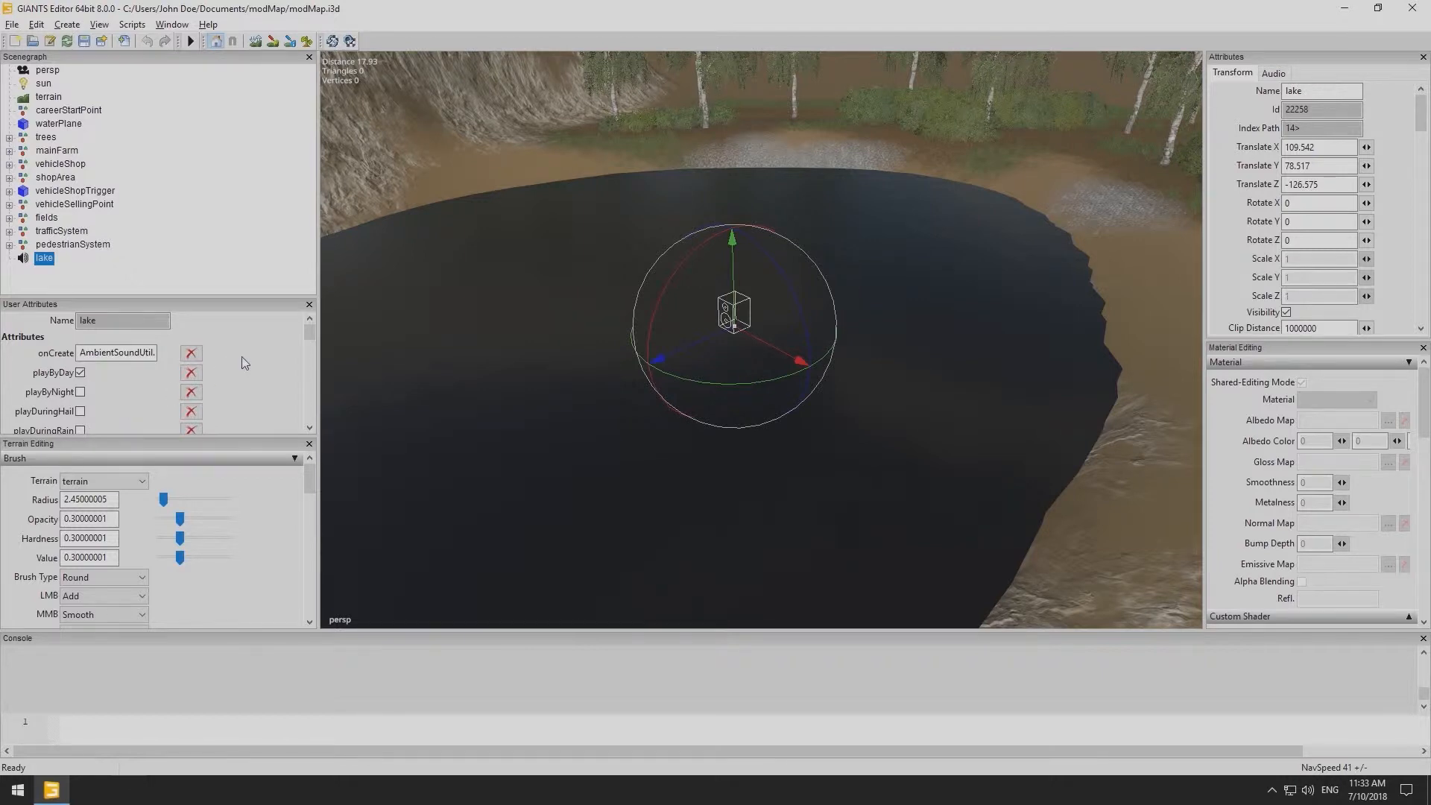
- Reposition the lake sound node slightly higher and closer to the lake's centre
{"action": "scroll", "coordinate": [241, 358], "scroll_direction": "down", "scroll_amount": 1}
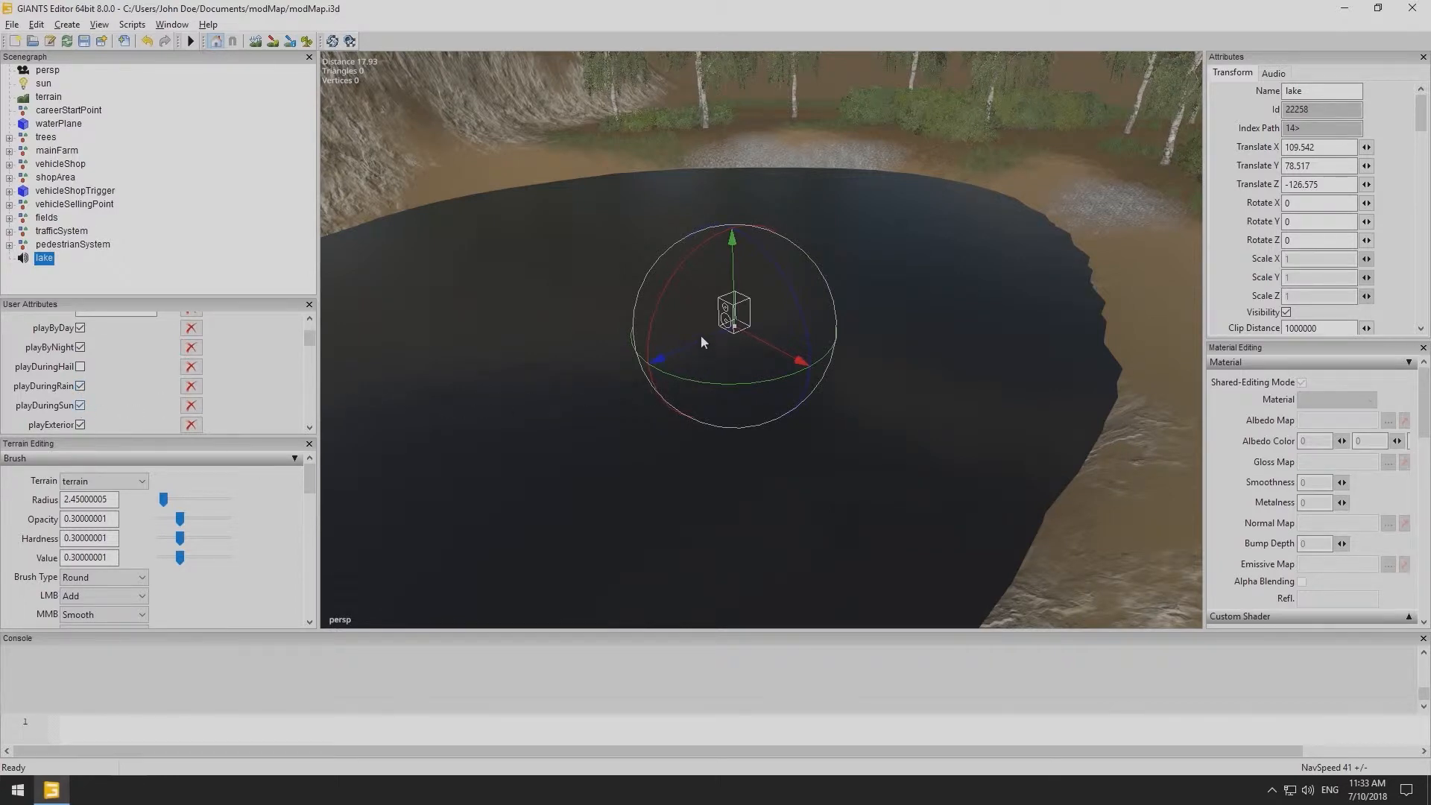
{"action": "left_click_drag", "start_coordinate": [693, 346], "coordinate": [595, 361]}
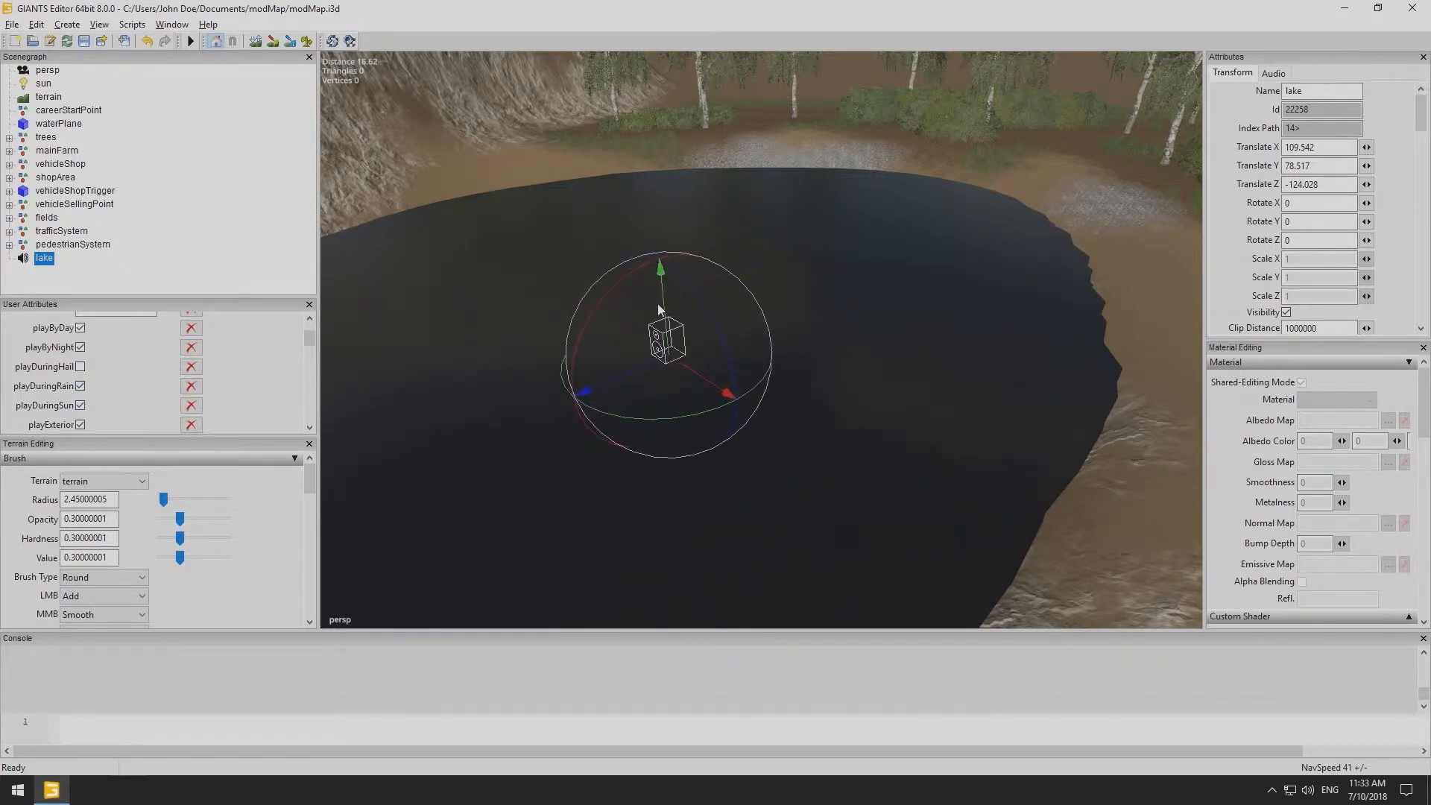
{"action": "left_click_drag", "start_coordinate": [665, 310], "coordinate": [664, 252]}
{"action": "scroll", "coordinate": [771, 287], "scroll_direction": "down", "scroll_amount": 5}
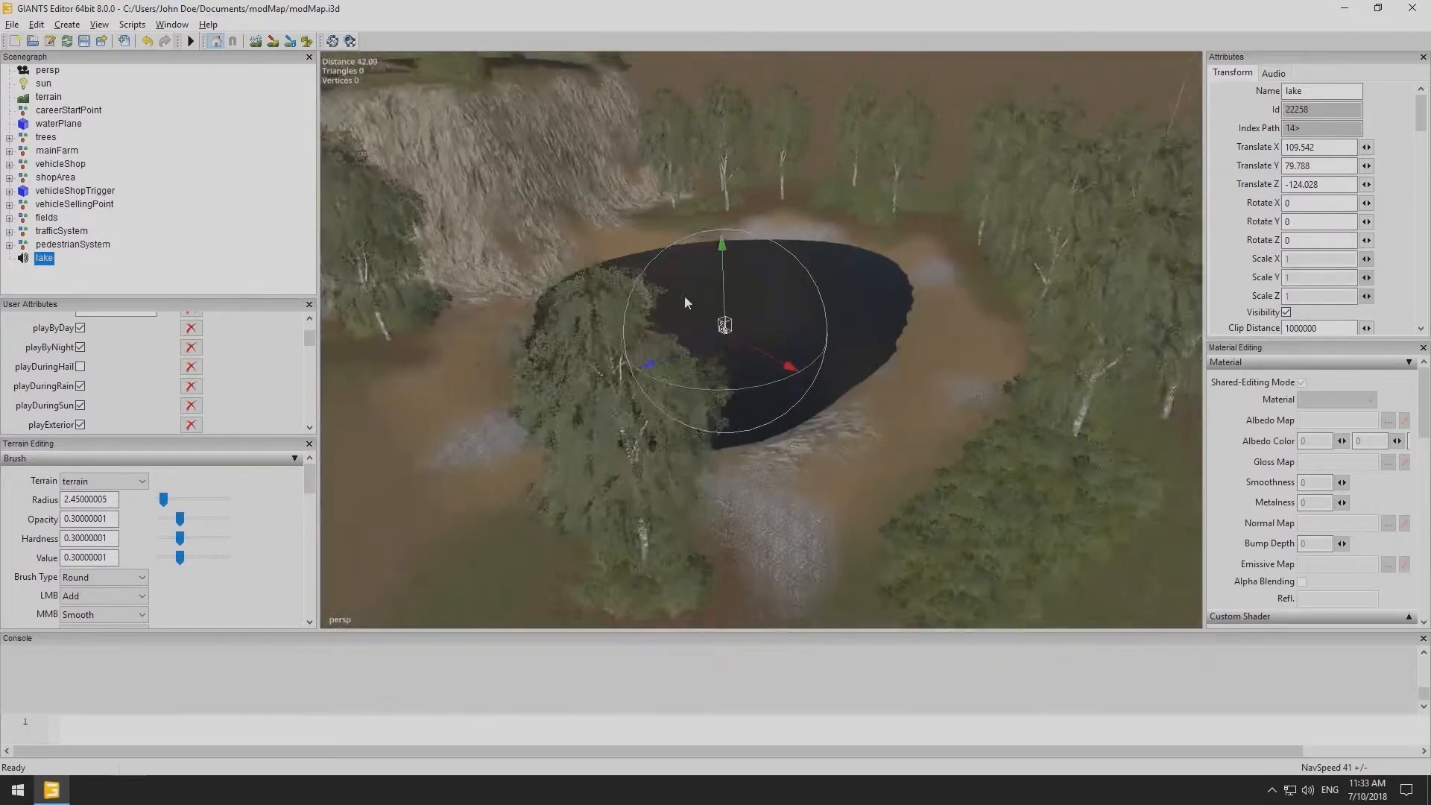
{"action": "left_click_drag", "start_coordinate": [726, 299], "coordinate": [862, 335], "text": "alt"}
{"action": "left_click_drag", "start_coordinate": [798, 286], "coordinate": [725, 261]}
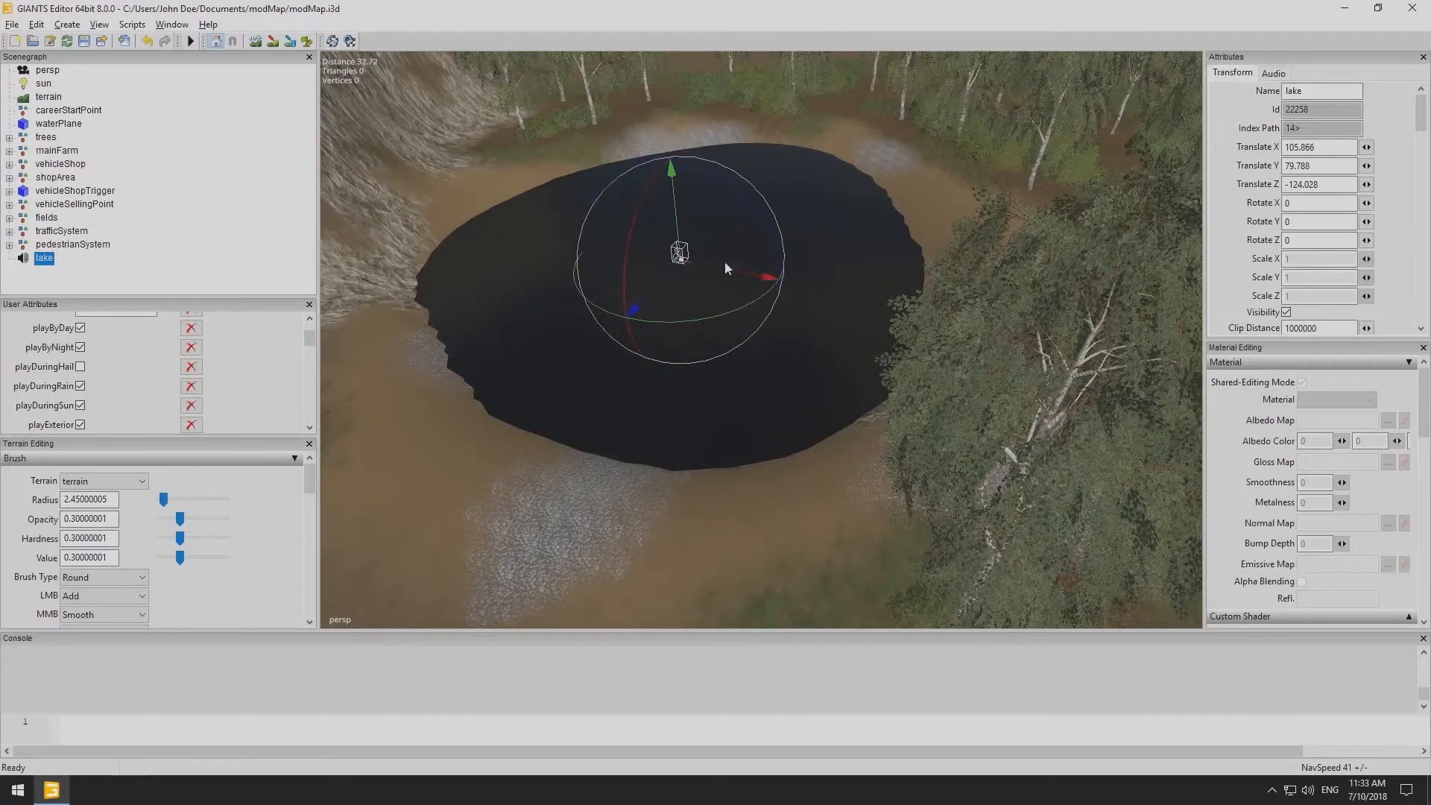
{"action": "left_click", "coordinate": [647, 290]}
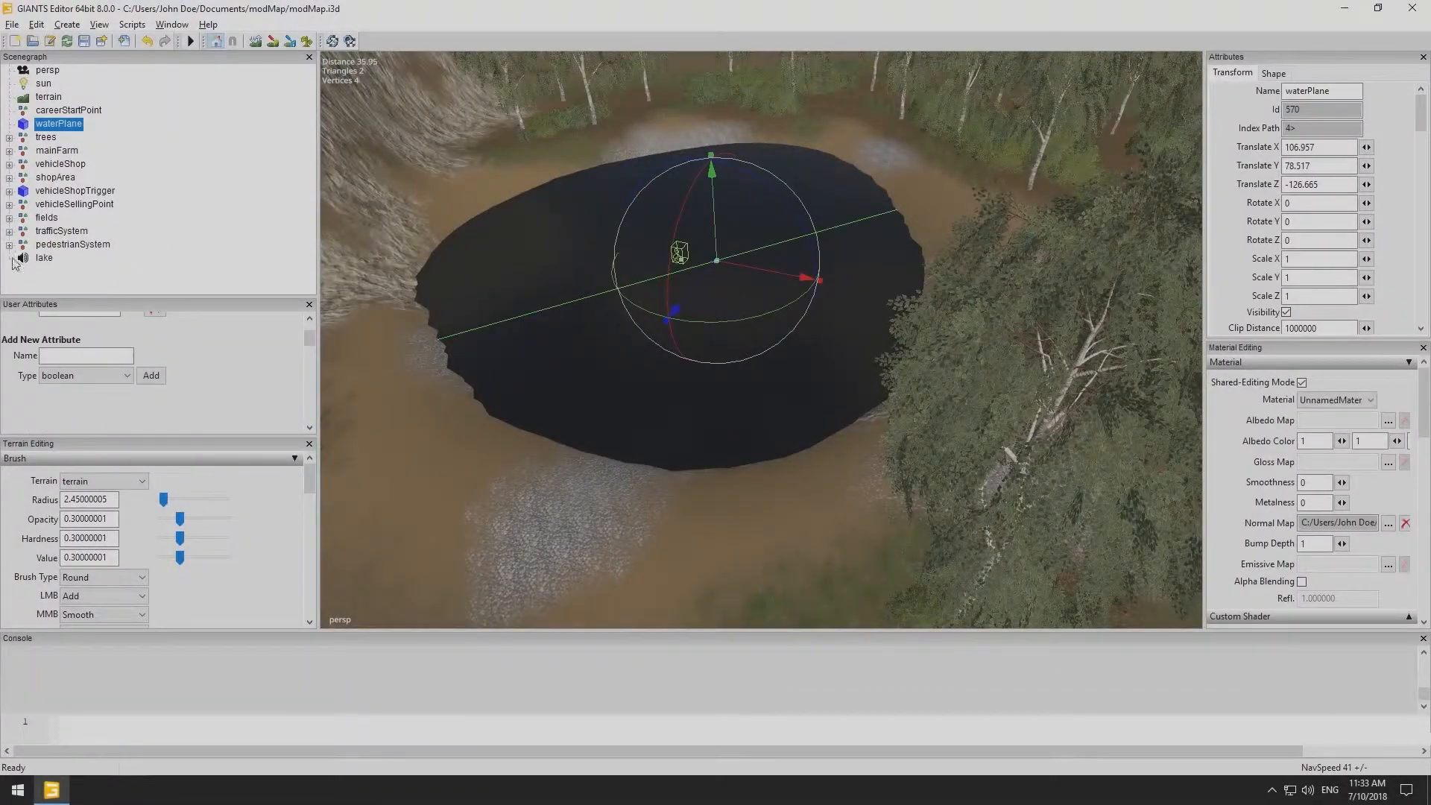
{"action": "left_click", "coordinate": [43, 261]}
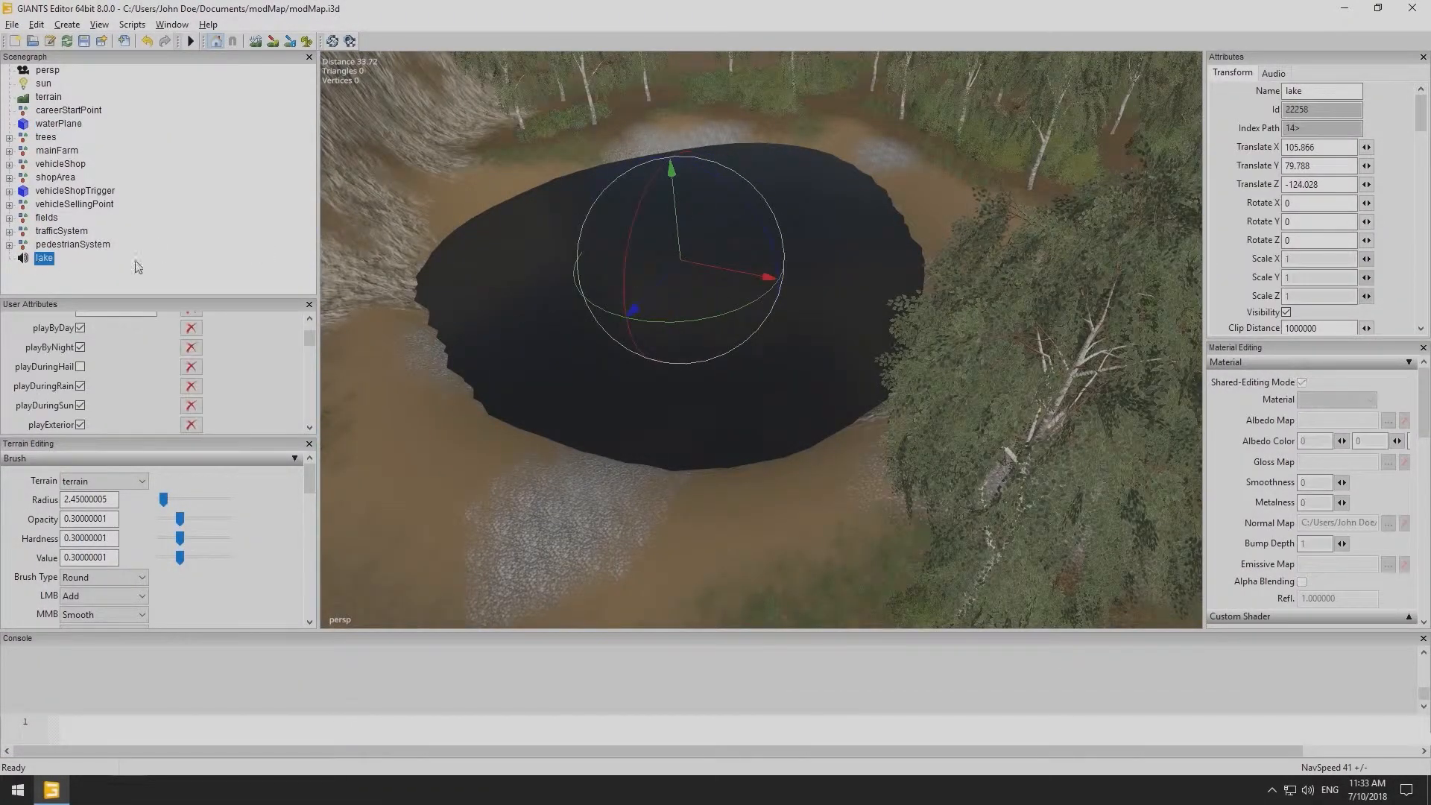
- Set the lake sound's audio range to 50 and inner range to 30
{"action": "left_click", "coordinate": [1273, 74]}
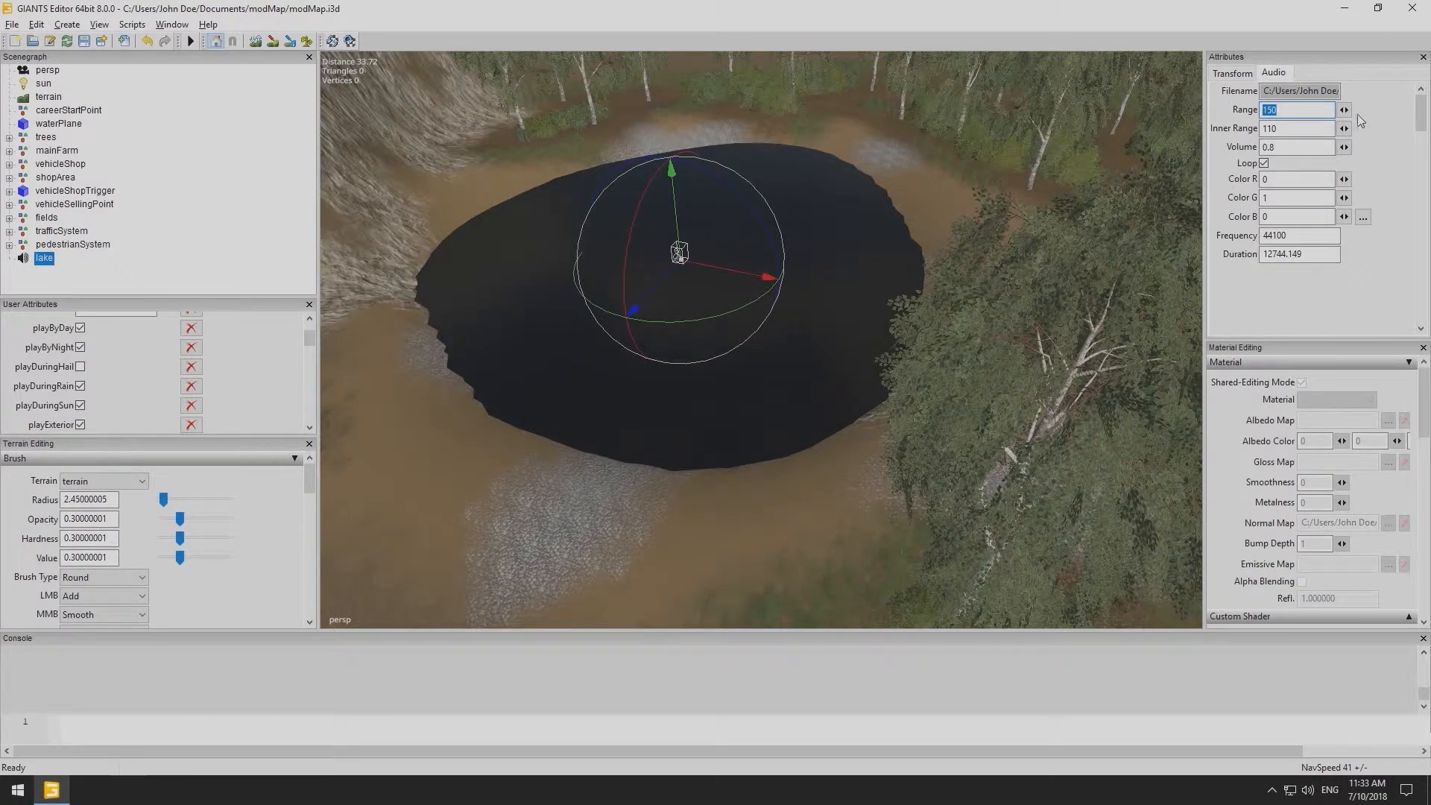
{"action": "left_click", "coordinate": [1296, 112]}
{"action": "scroll", "coordinate": [915, 197], "scroll_direction": "down", "scroll_amount": 1}
{"action": "scroll", "coordinate": [650, 233], "scroll_direction": "down", "scroll_amount": 3}
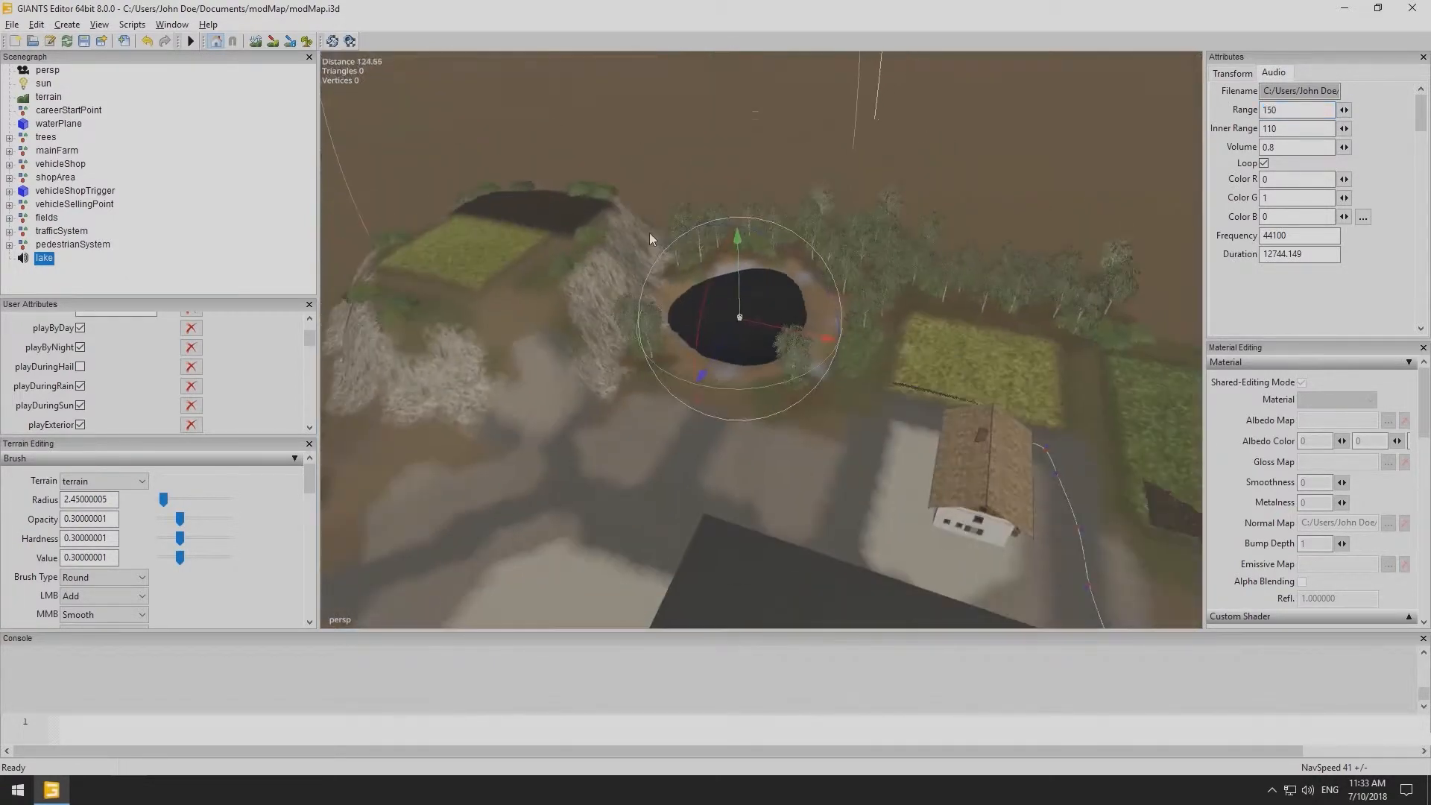
{"action": "scroll", "coordinate": [842, 244], "scroll_direction": "up", "scroll_amount": 1}
{"action": "scroll", "coordinate": [842, 244], "scroll_direction": "up", "scroll_amount": 1}
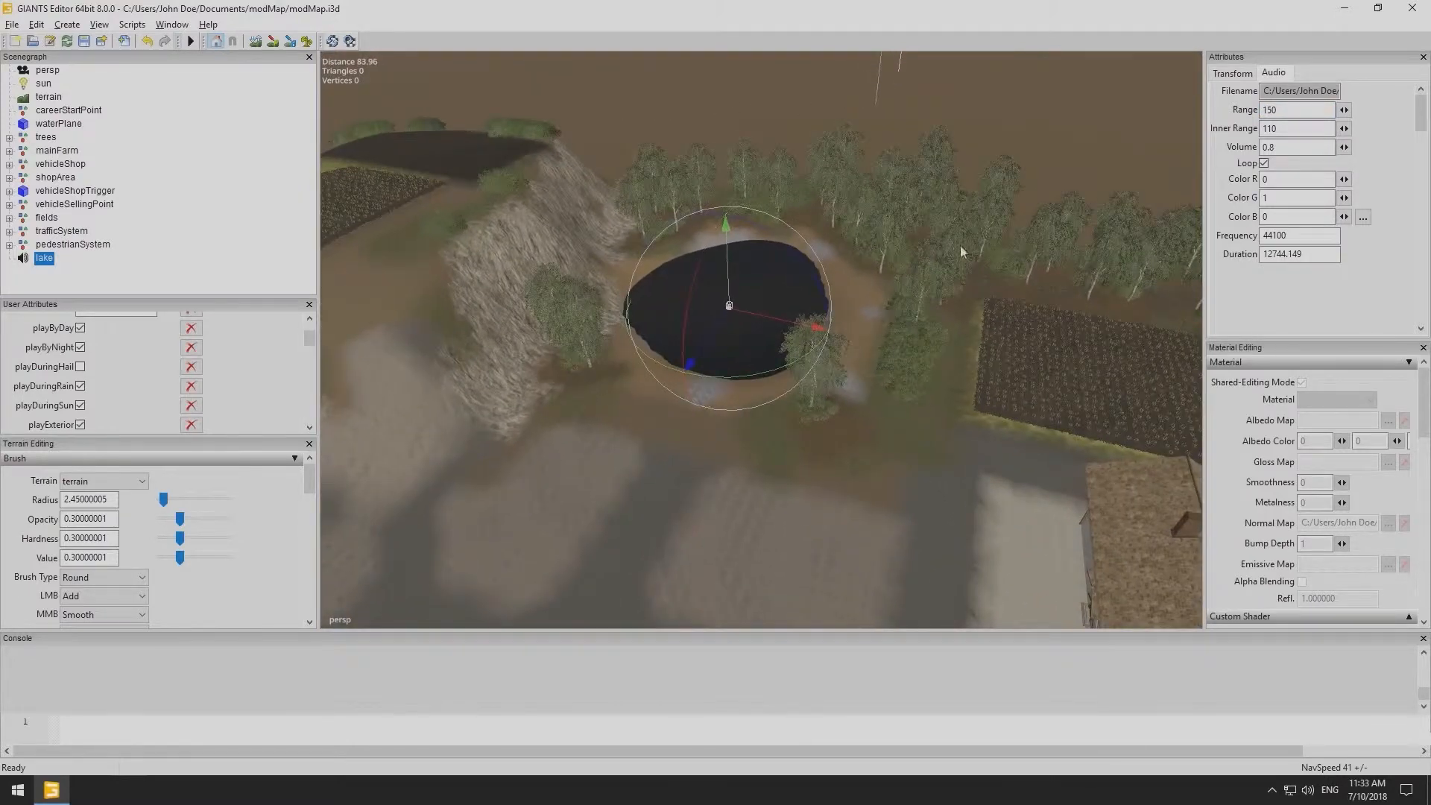
{"action": "left_click_drag", "start_coordinate": [1288, 109], "coordinate": [1247, 117]}
{"action": "type", "text": "80"}
{"action": "left_click_drag", "start_coordinate": [1278, 128], "coordinate": [1264, 128]}
{"action": "type", "text": "30"}
{"action": "left_click_drag", "start_coordinate": [1297, 110], "coordinate": [1247, 108]}
{"action": "key", "text": "Return"}
{"action": "left_click", "coordinate": [217, 276]}
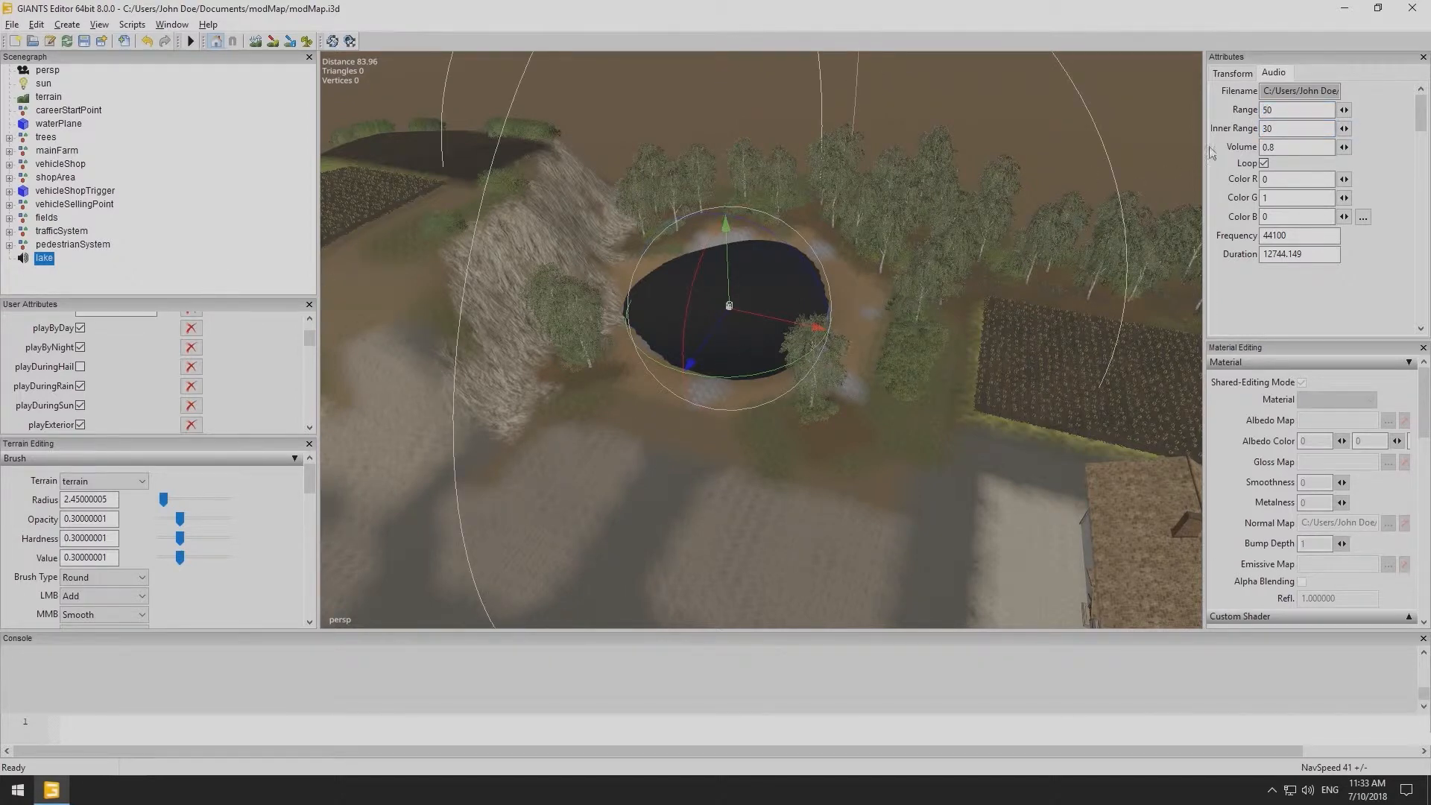
- Set the lake sound's audio range to 20 and inner range to 5
{"action": "left_click_drag", "start_coordinate": [1277, 110], "coordinate": [1252, 114]}
{"action": "type", "text": "30"}
{"action": "left_click_drag", "start_coordinate": [1293, 129], "coordinate": [1249, 134]}
{"action": "type", "text": "10"}
{"action": "left_click_drag", "start_coordinate": [1288, 131], "coordinate": [1226, 111]}
{"action": "type", "text": "520"}
{"action": "key", "text": "Return"}
{"action": "left_click", "coordinate": [33, 286]}
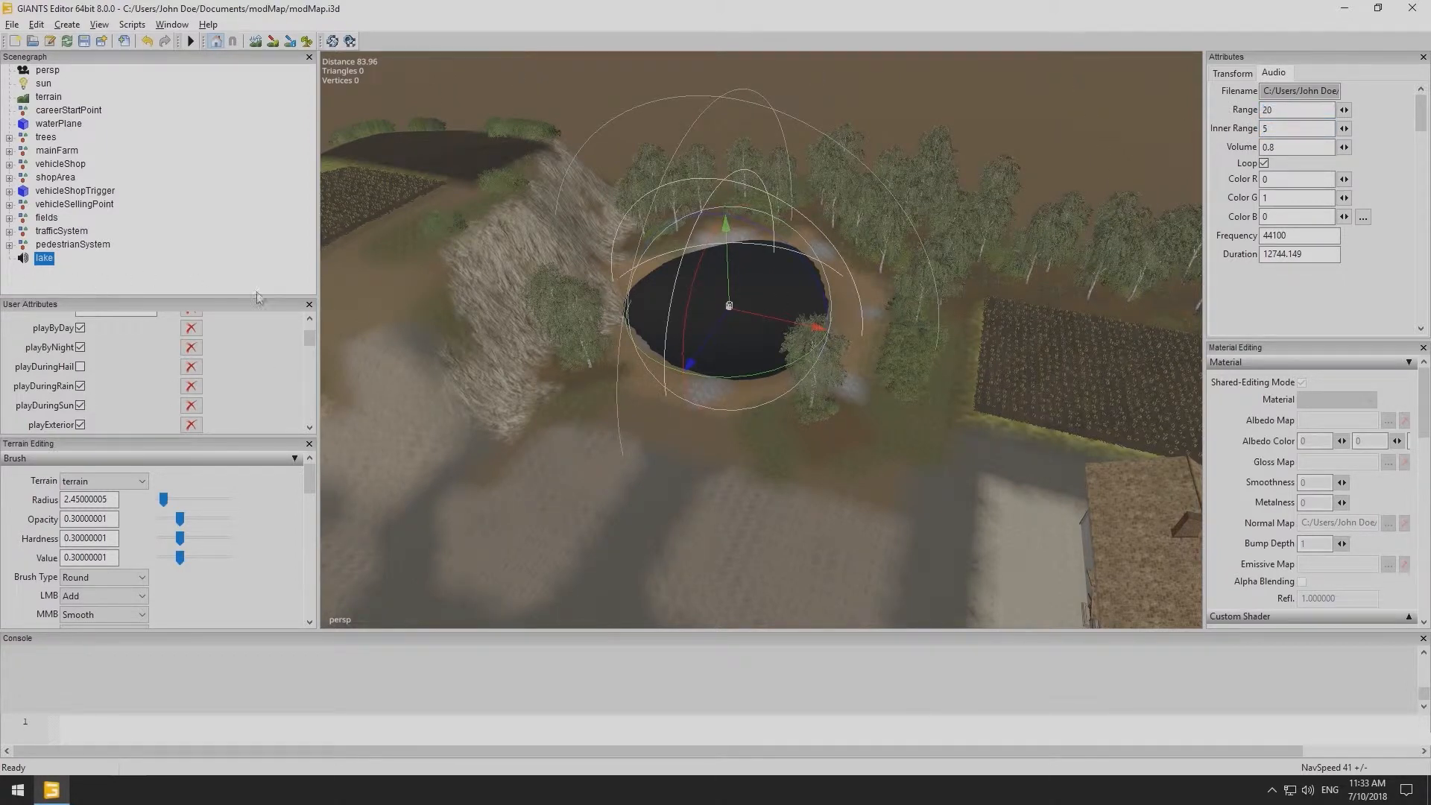
- Play the scene and listen to the lake ambience around the sound node, then stop playback
{"action": "scroll", "coordinate": [526, 348], "scroll_direction": "up", "scroll_amount": 3}
{"action": "scroll", "coordinate": [562, 343], "scroll_direction": "up", "scroll_amount": 1}
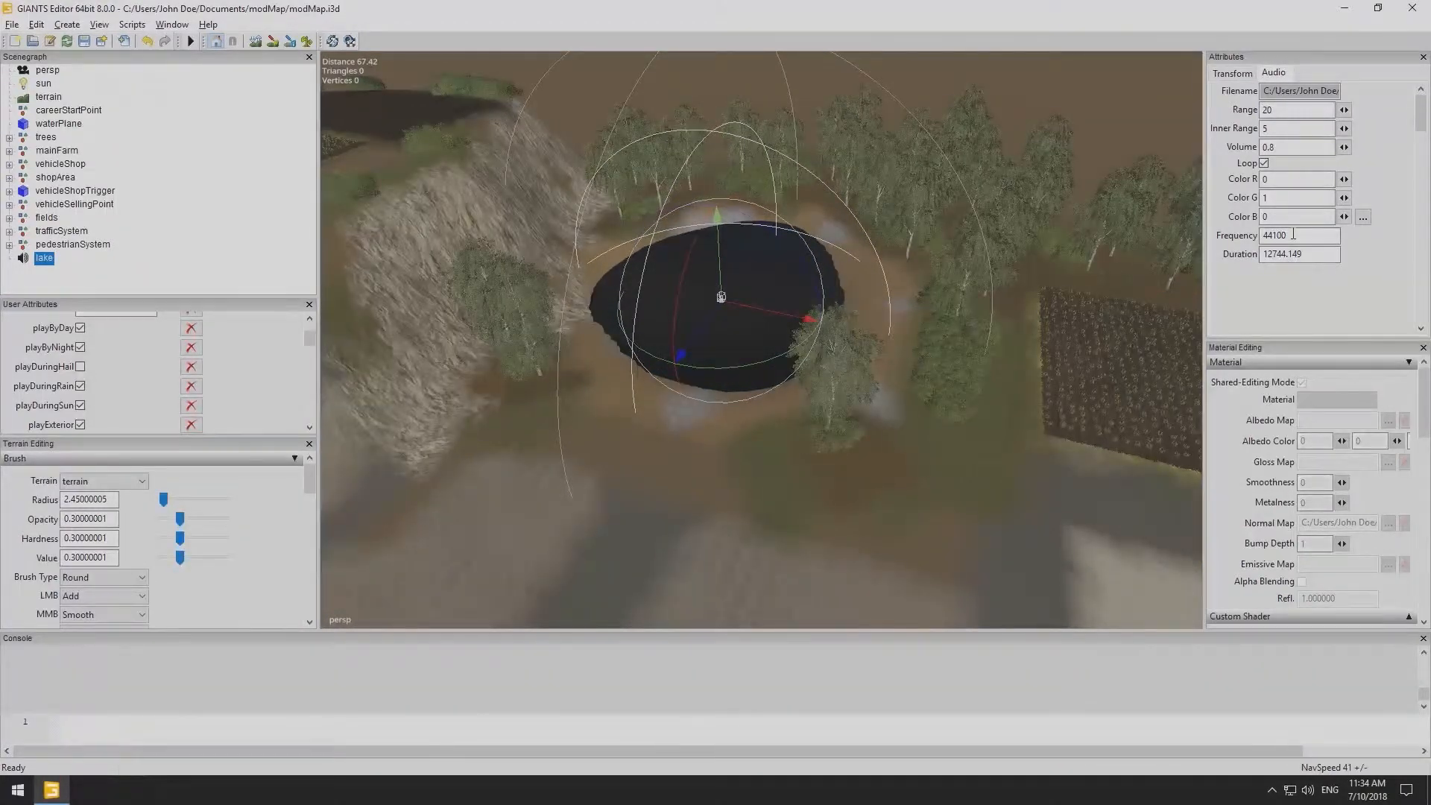
{"action": "left_click", "coordinate": [191, 41]}
{"action": "scroll", "coordinate": [594, 343], "scroll_direction": "up", "scroll_amount": 5}
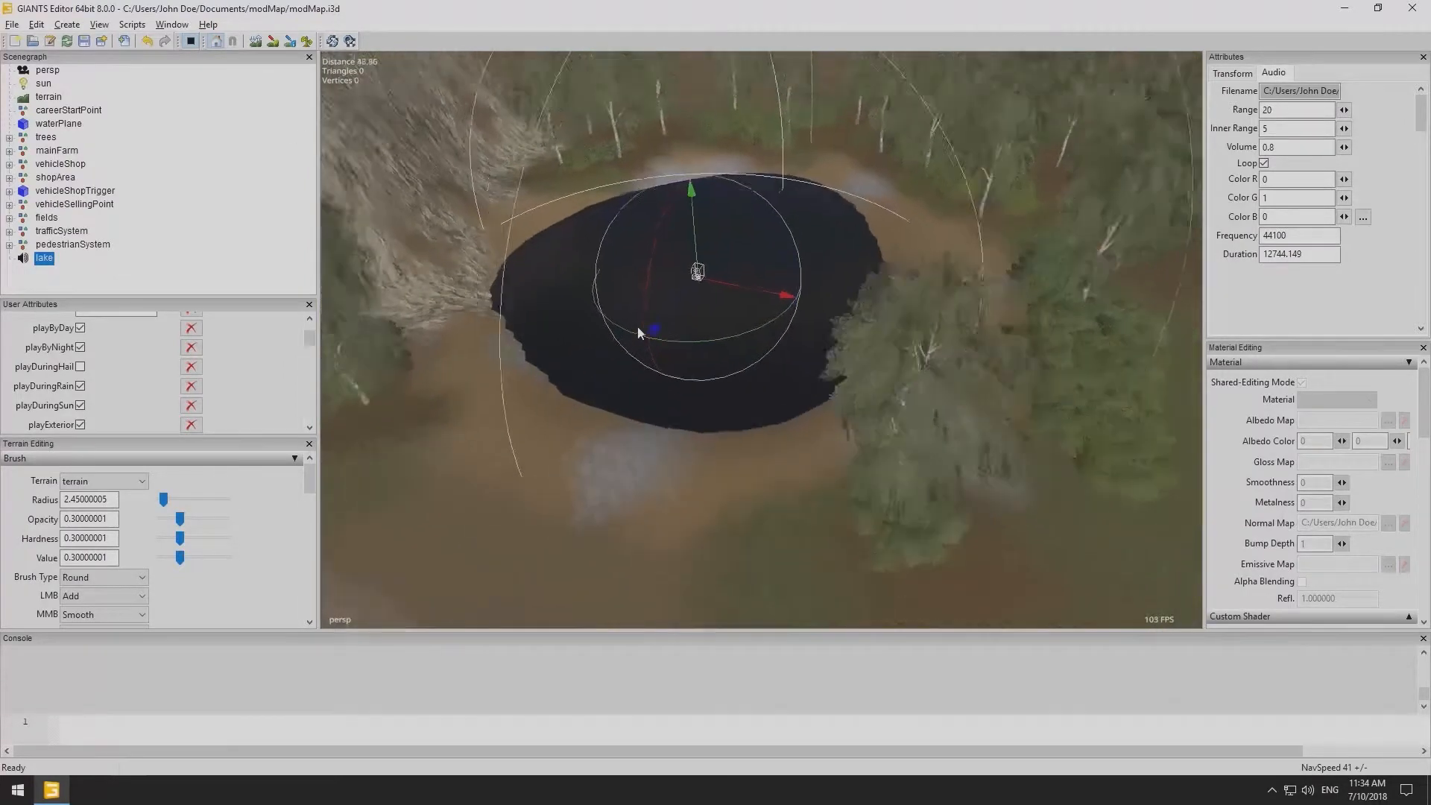
{"action": "scroll", "coordinate": [634, 329], "scroll_direction": "down", "scroll_amount": 5}
{"action": "left_click_drag", "start_coordinate": [686, 390], "coordinate": [672, 372], "text": "alt"}
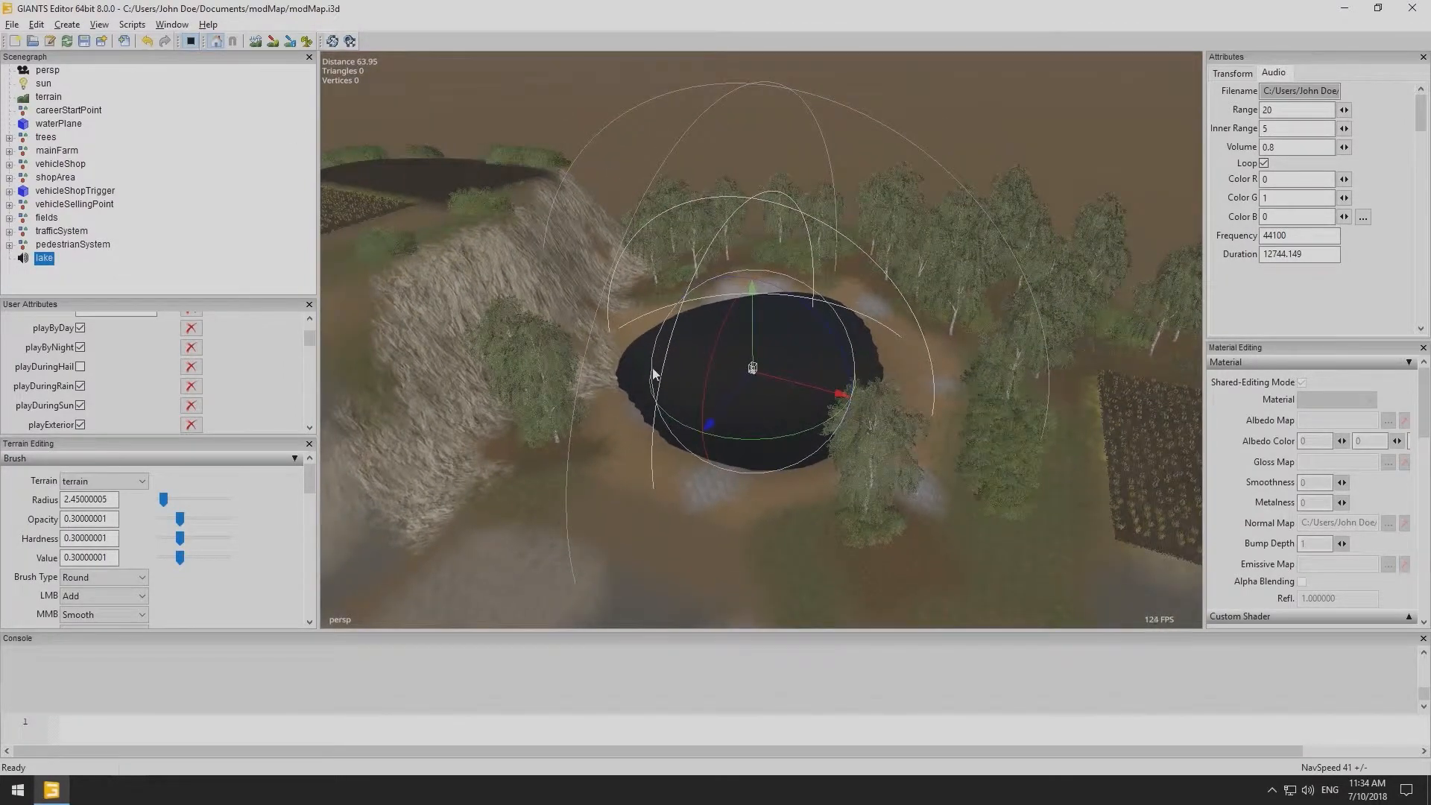
{"action": "scroll", "coordinate": [802, 344], "scroll_direction": "up", "scroll_amount": 5}
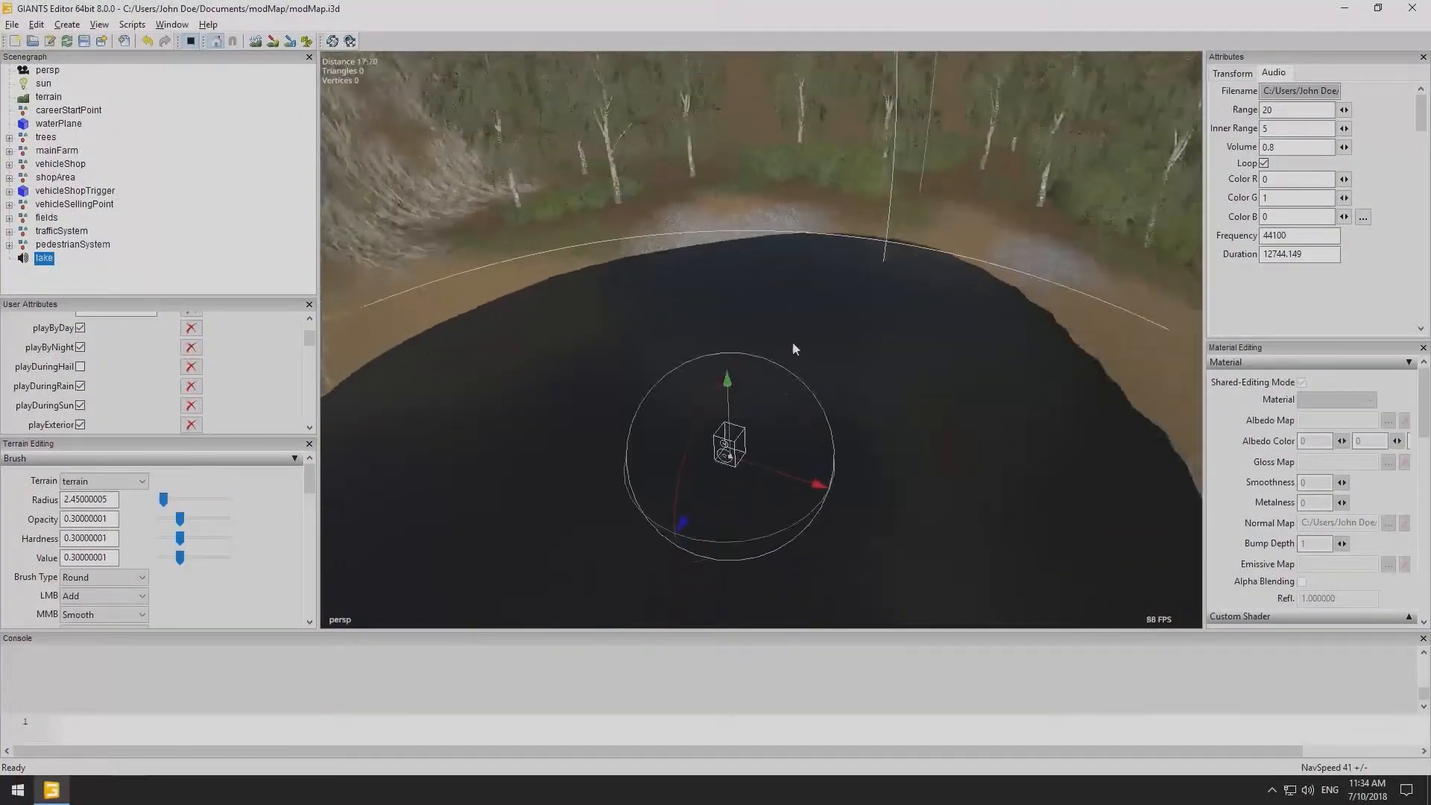
{"action": "scroll", "coordinate": [795, 348], "scroll_direction": "down", "scroll_amount": 5}
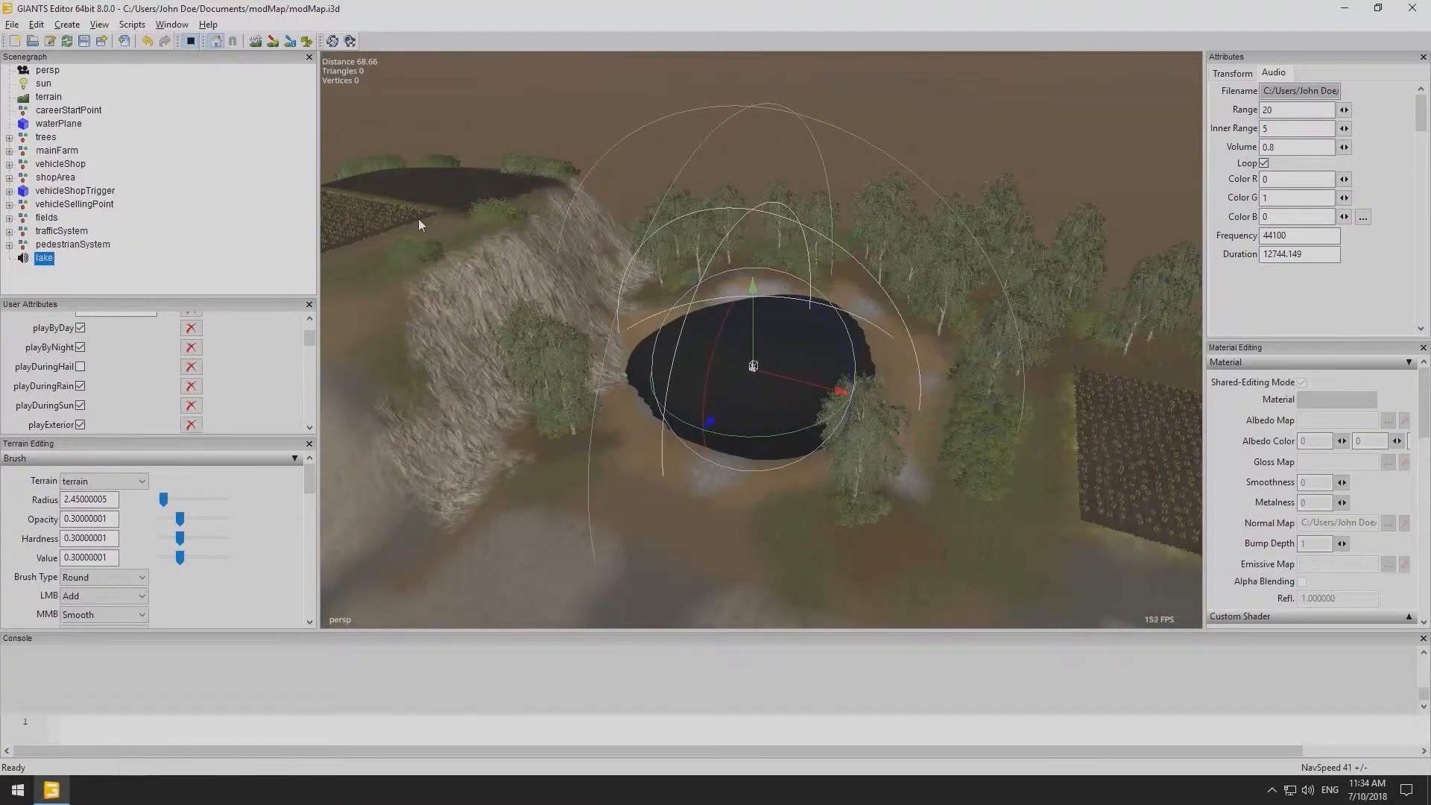
{"action": "left_click", "coordinate": [191, 41]}
- Open the prefab library and import the Weak Wind Sound Prefab
{"action": "left_click", "coordinate": [88, 283]}
{"action": "left_click", "coordinate": [163, 26]}
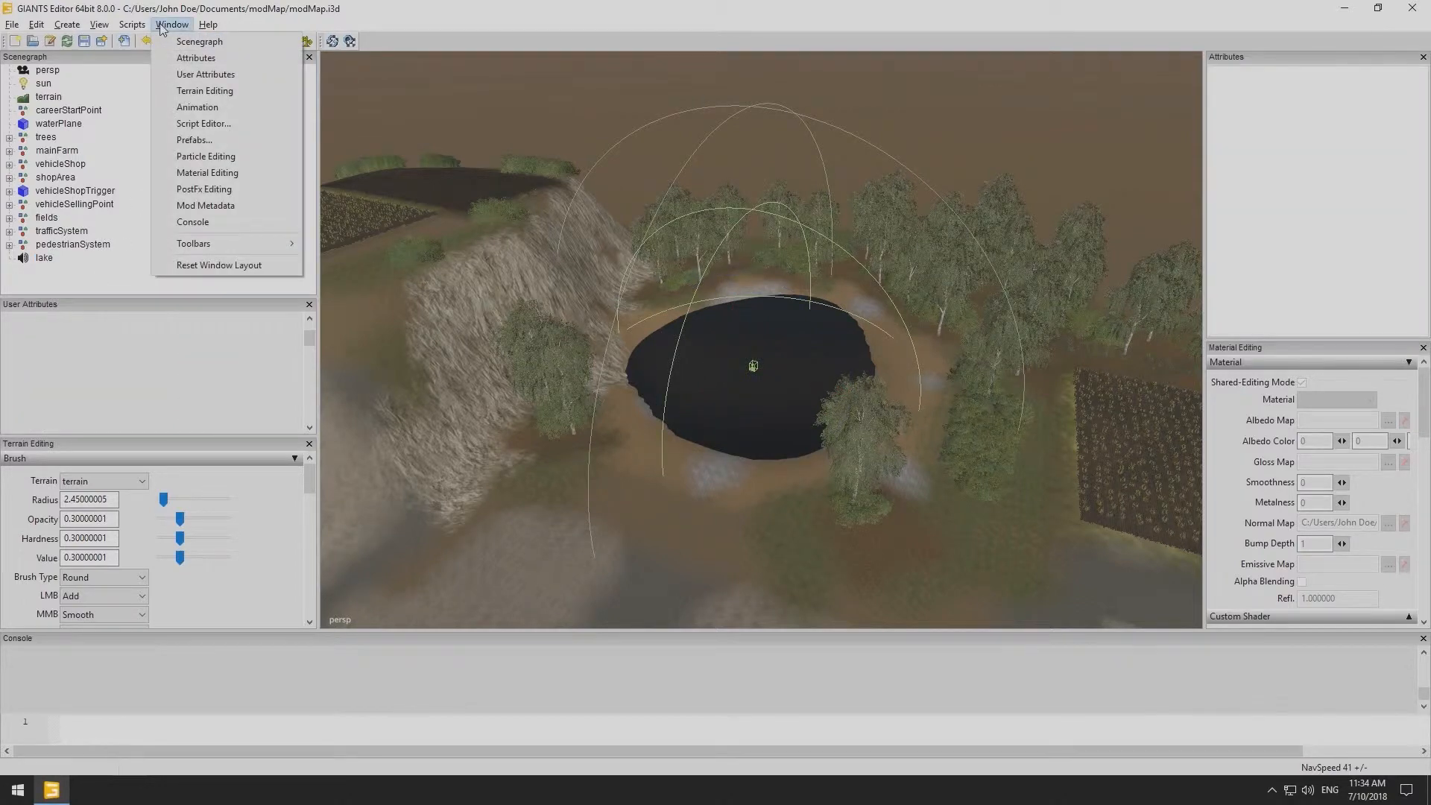
{"action": "left_click", "coordinate": [194, 140]}
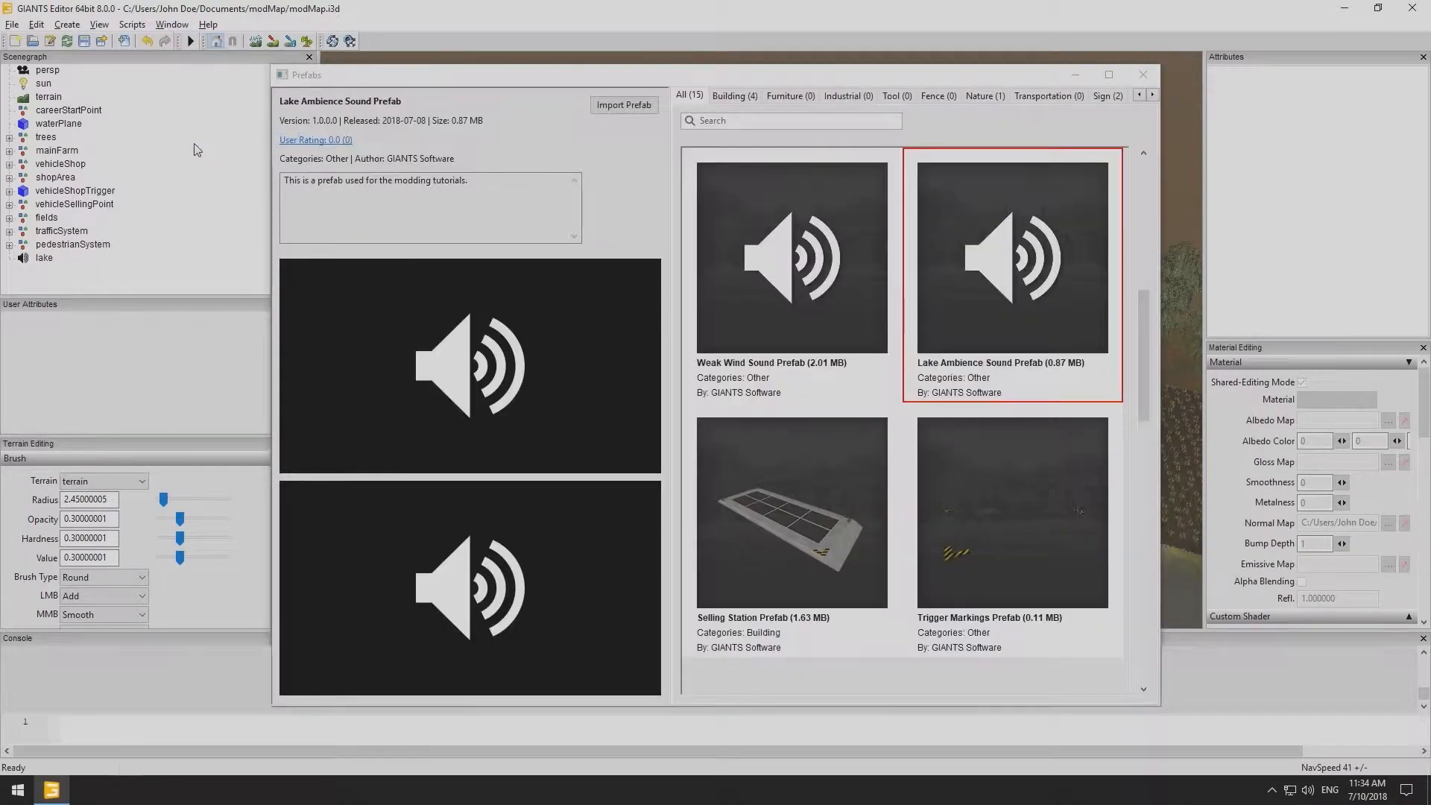
{"action": "left_click", "coordinate": [786, 301]}
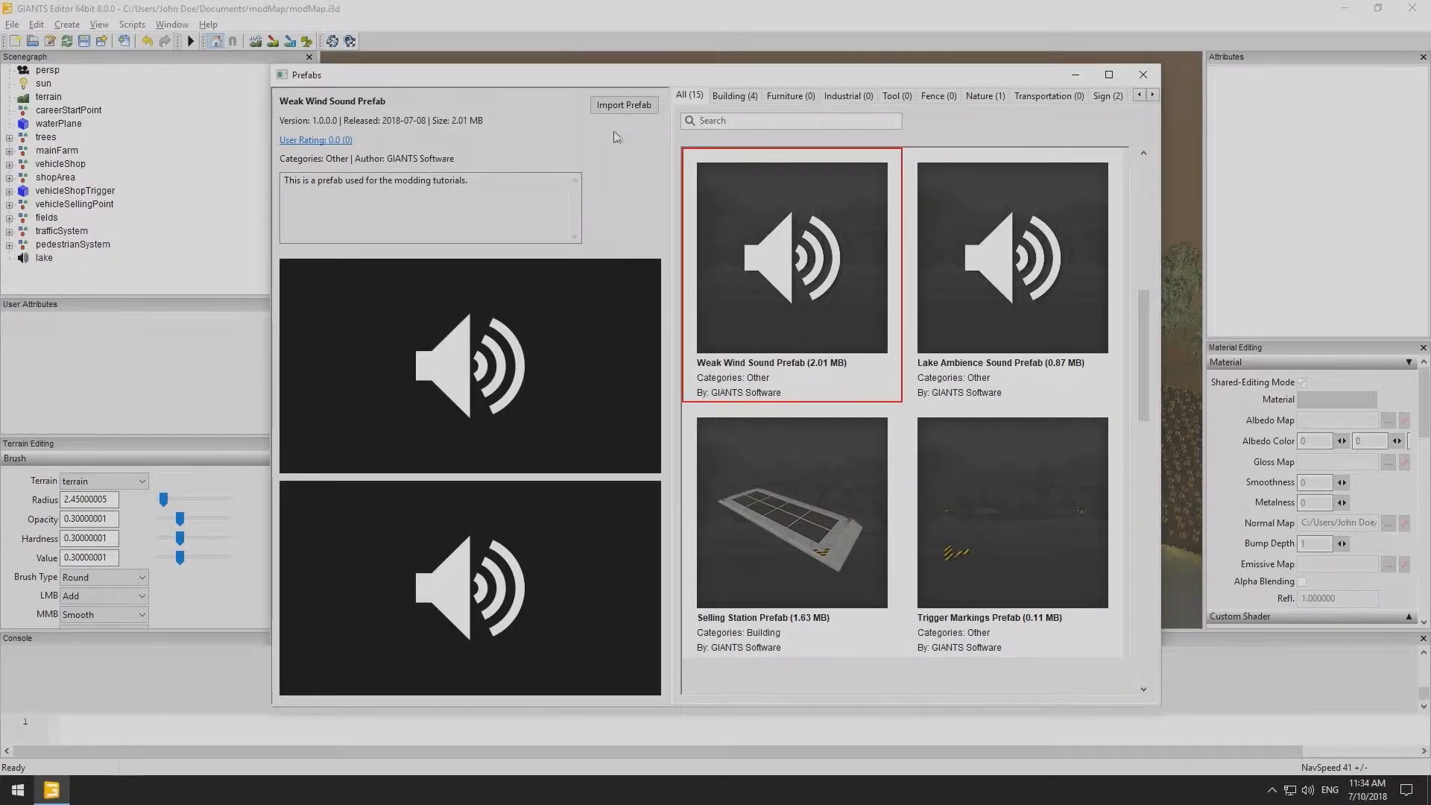
{"action": "left_click", "coordinate": [623, 105]}
- Import the Strong Wind Sound Prefab as well
{"action": "scroll", "coordinate": [1042, 234], "scroll_direction": "up", "scroll_amount": 3}
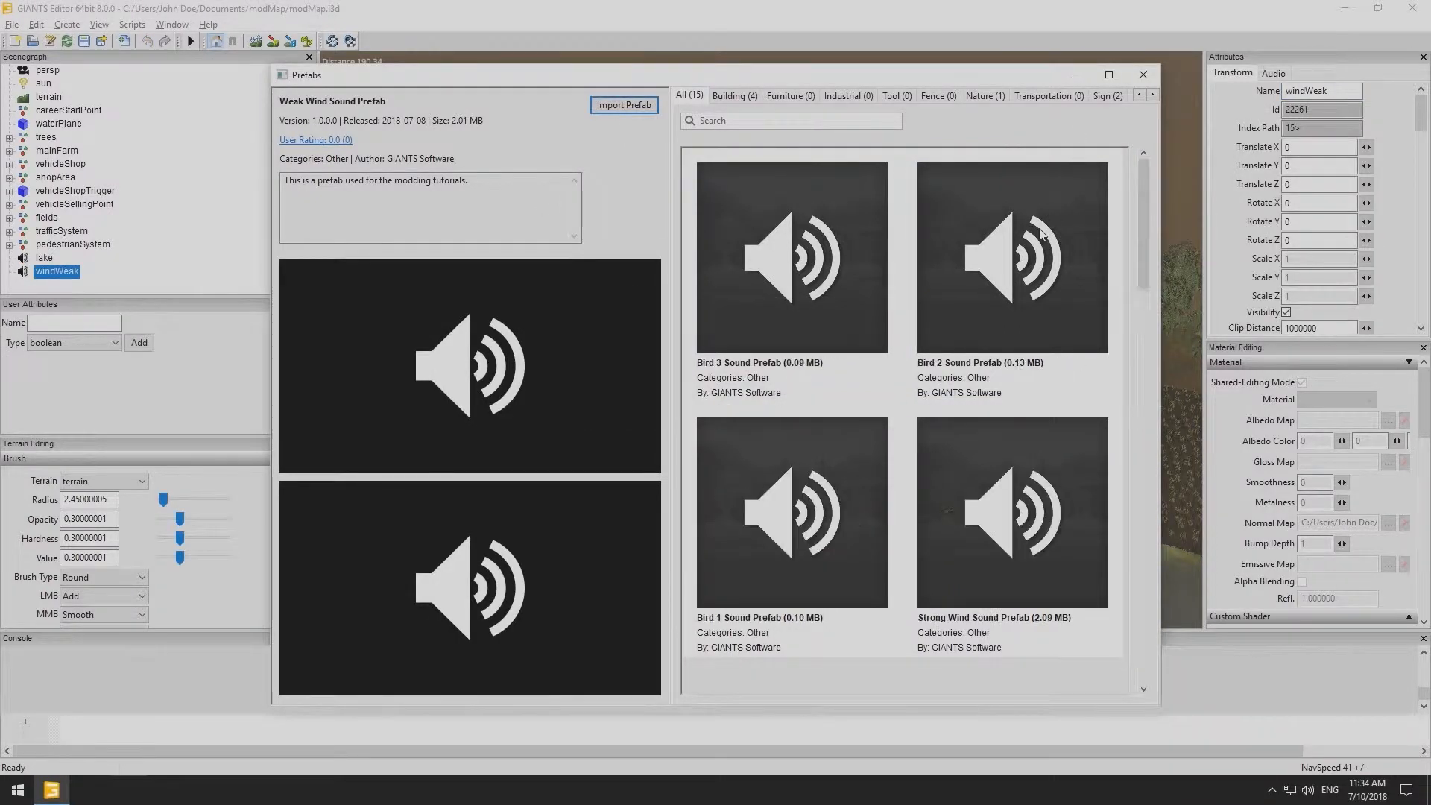
{"action": "left_click", "coordinate": [992, 524]}
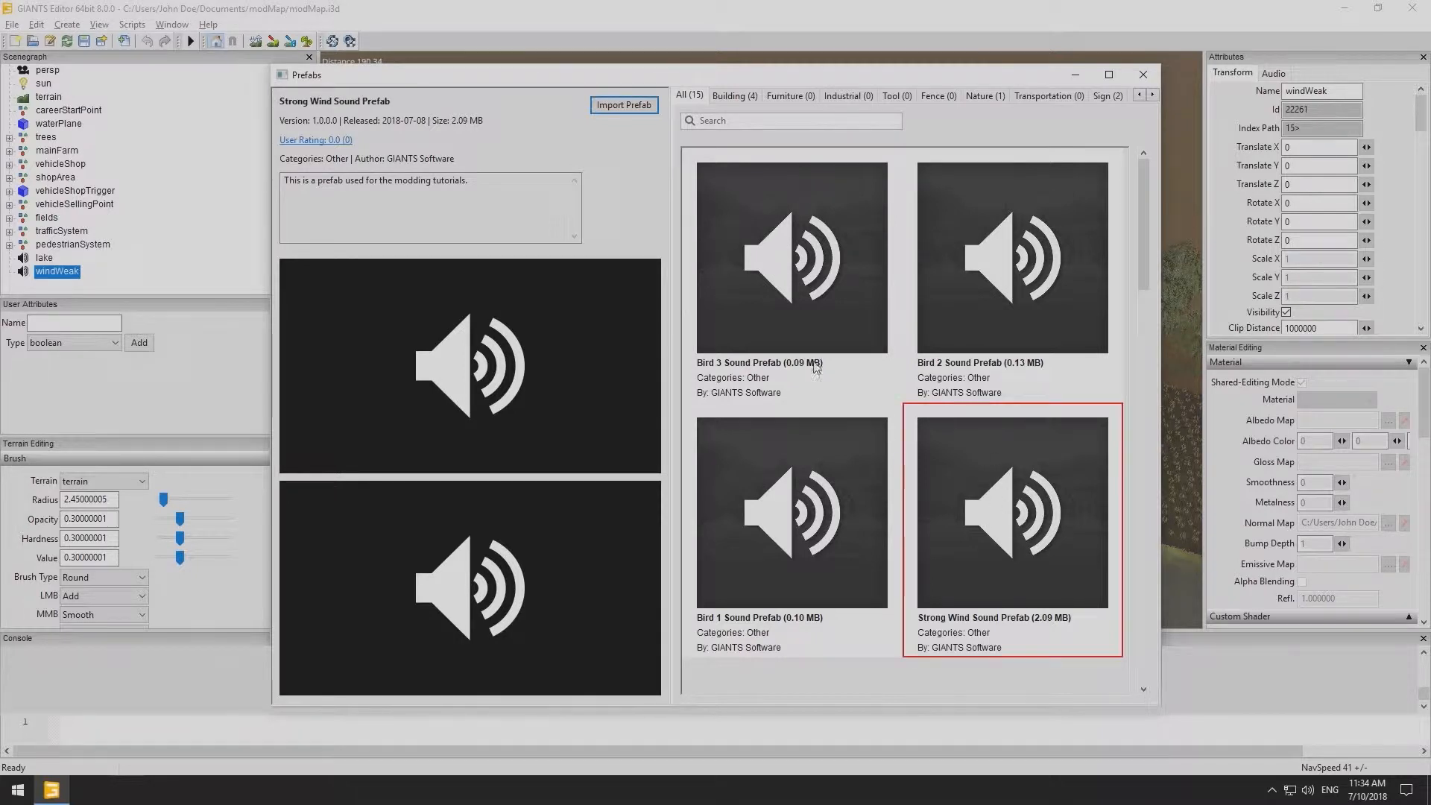
{"action": "left_click", "coordinate": [624, 109]}
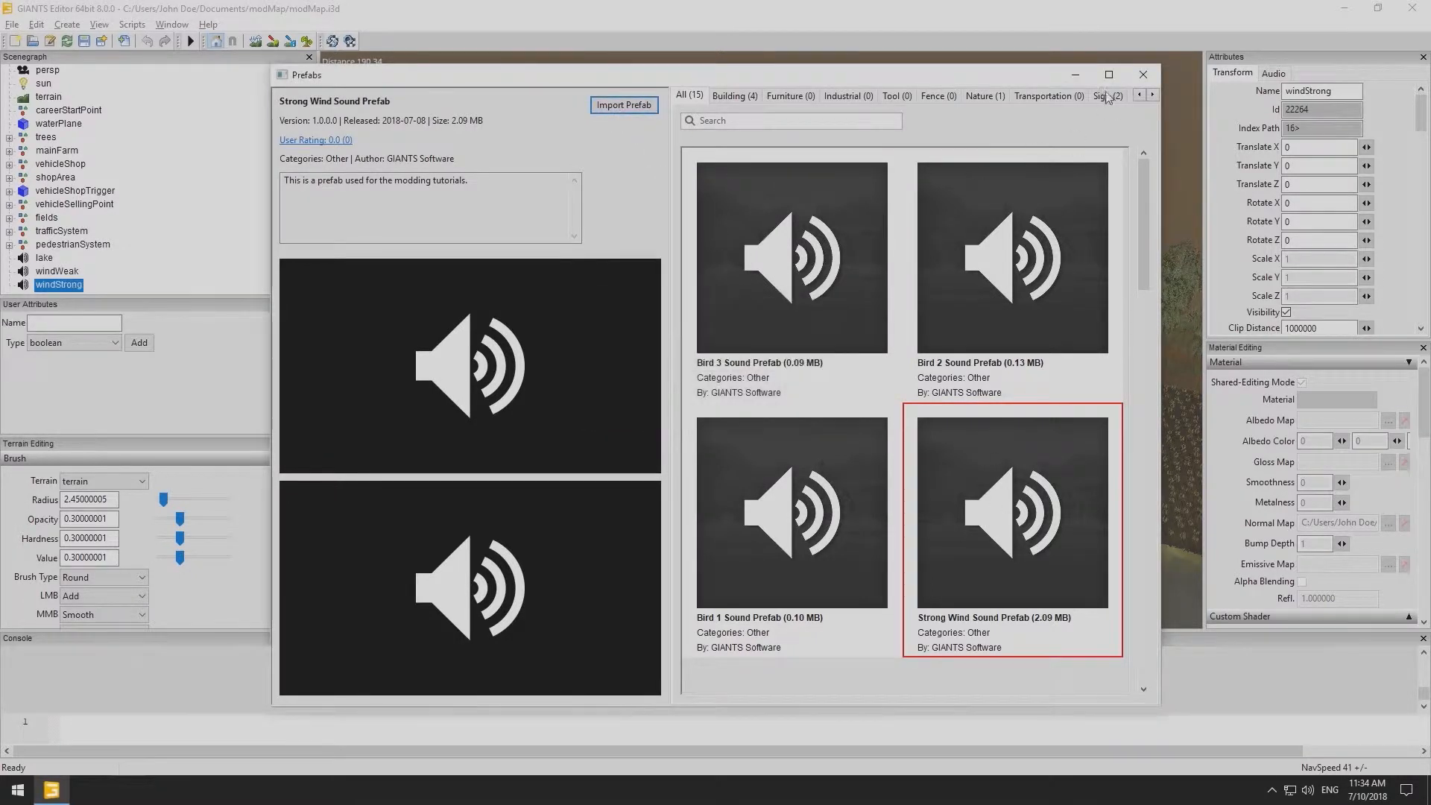
- Close the prefab library and inspect the audio settings of both wind sounds and the lake's user attributes
{"action": "left_click", "coordinate": [1143, 76]}
{"action": "left_click", "coordinate": [57, 272]}
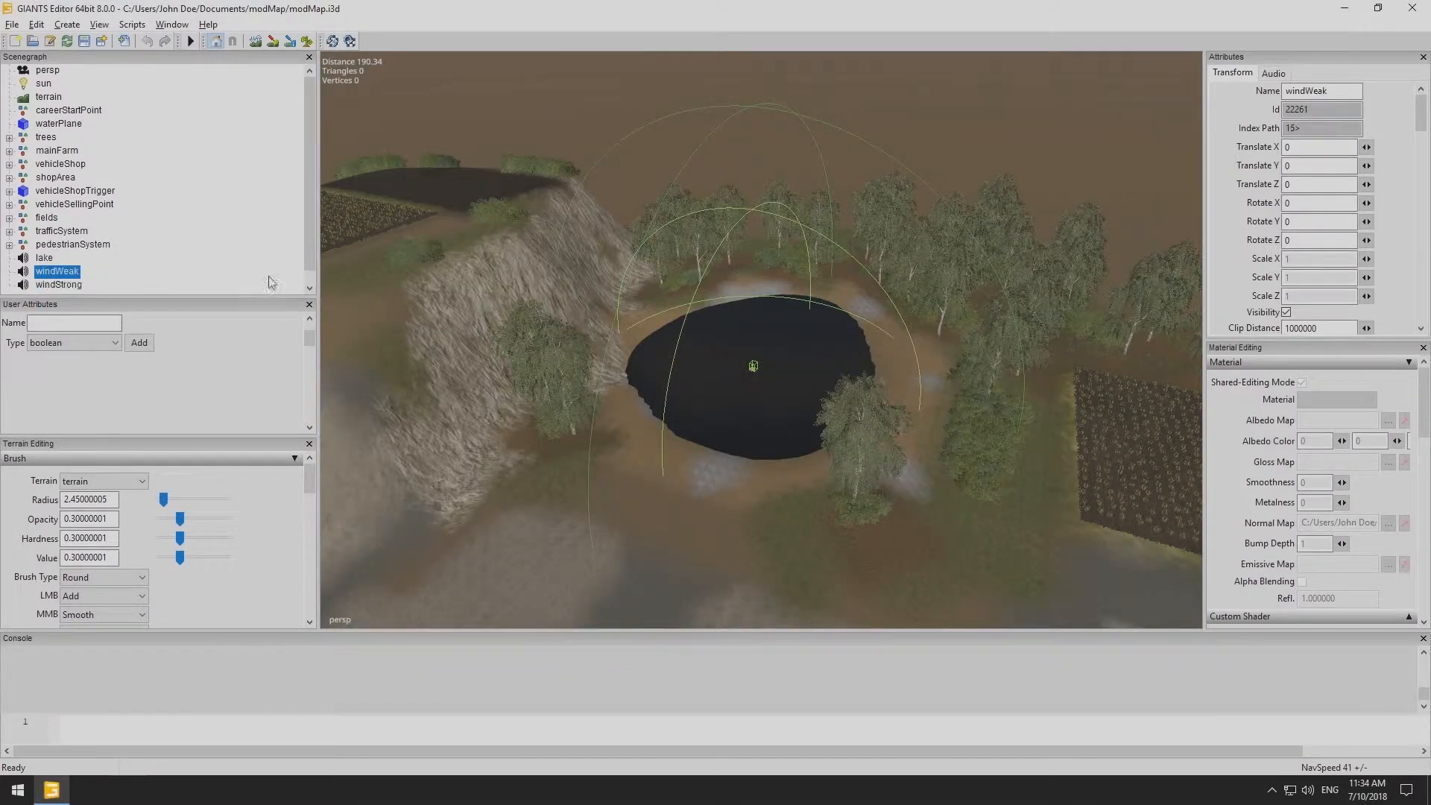
{"action": "left_click", "coordinate": [1274, 73]}
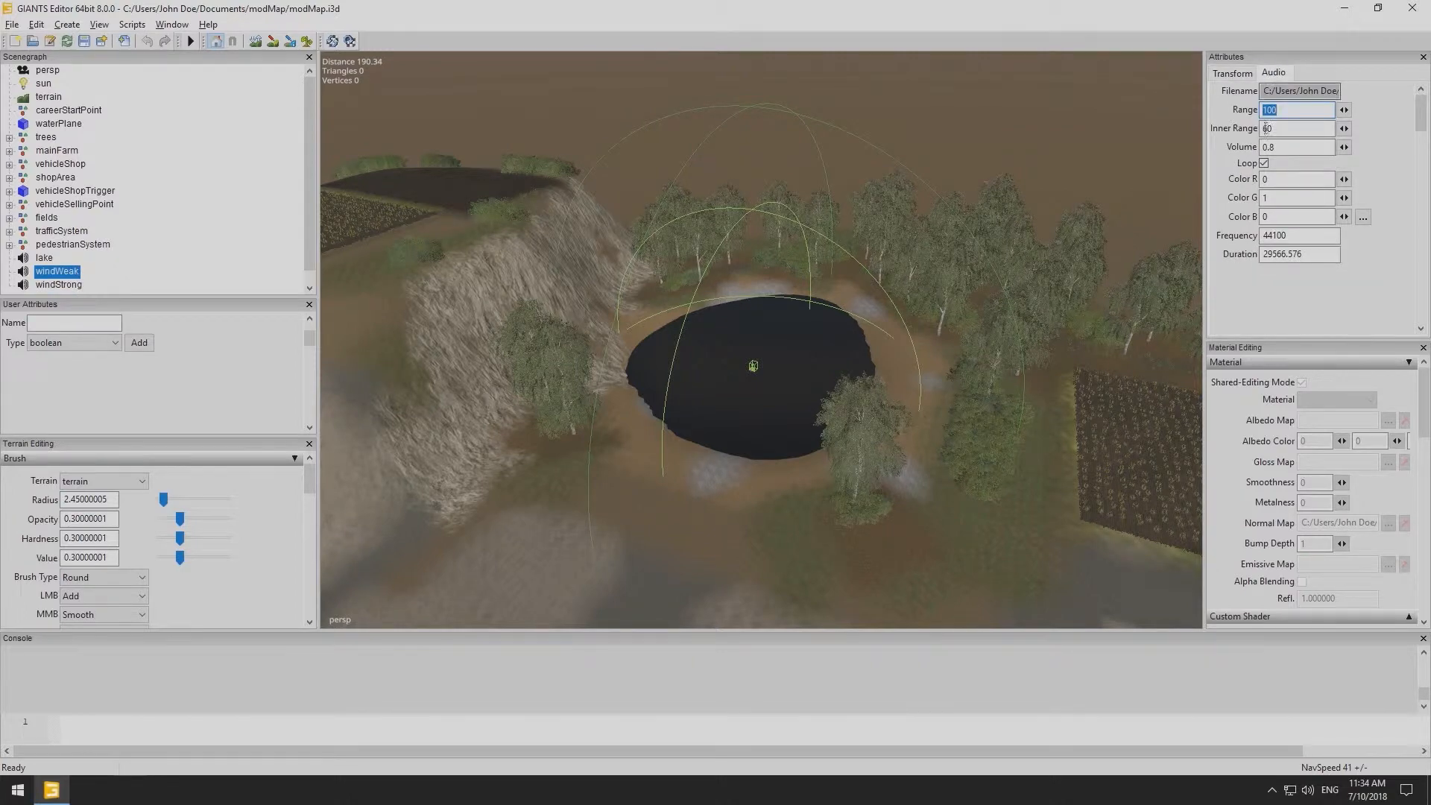
{"action": "left_click", "coordinate": [62, 285]}
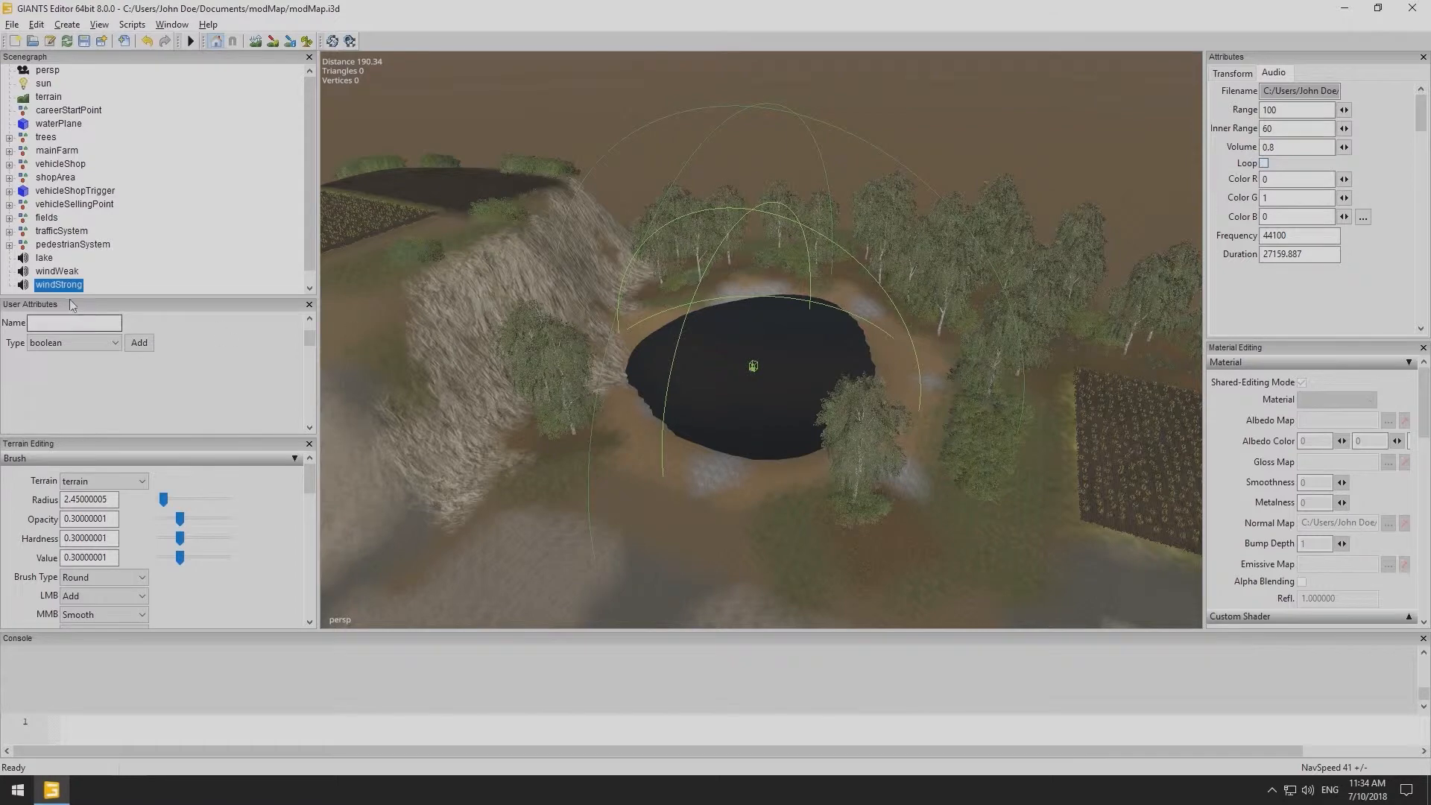
{"action": "left_click", "coordinate": [46, 258]}
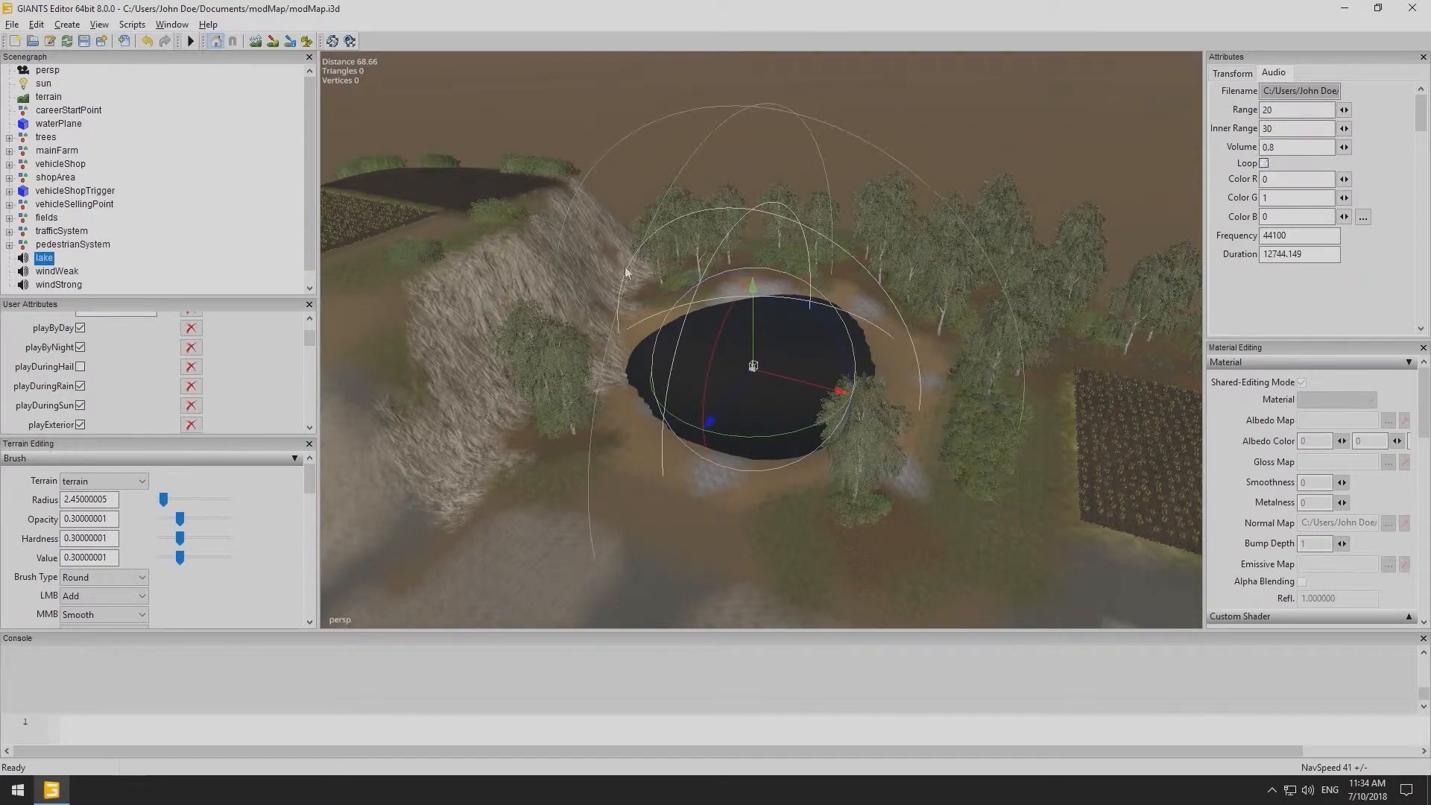
- Create a new transform group and rename it windSounds
{"action": "left_click", "coordinate": [66, 25]}
{"action": "left_click", "coordinate": [90, 34]}
{"action": "double_click", "coordinate": [1303, 91]}
{"action": "type", "text": "w"}
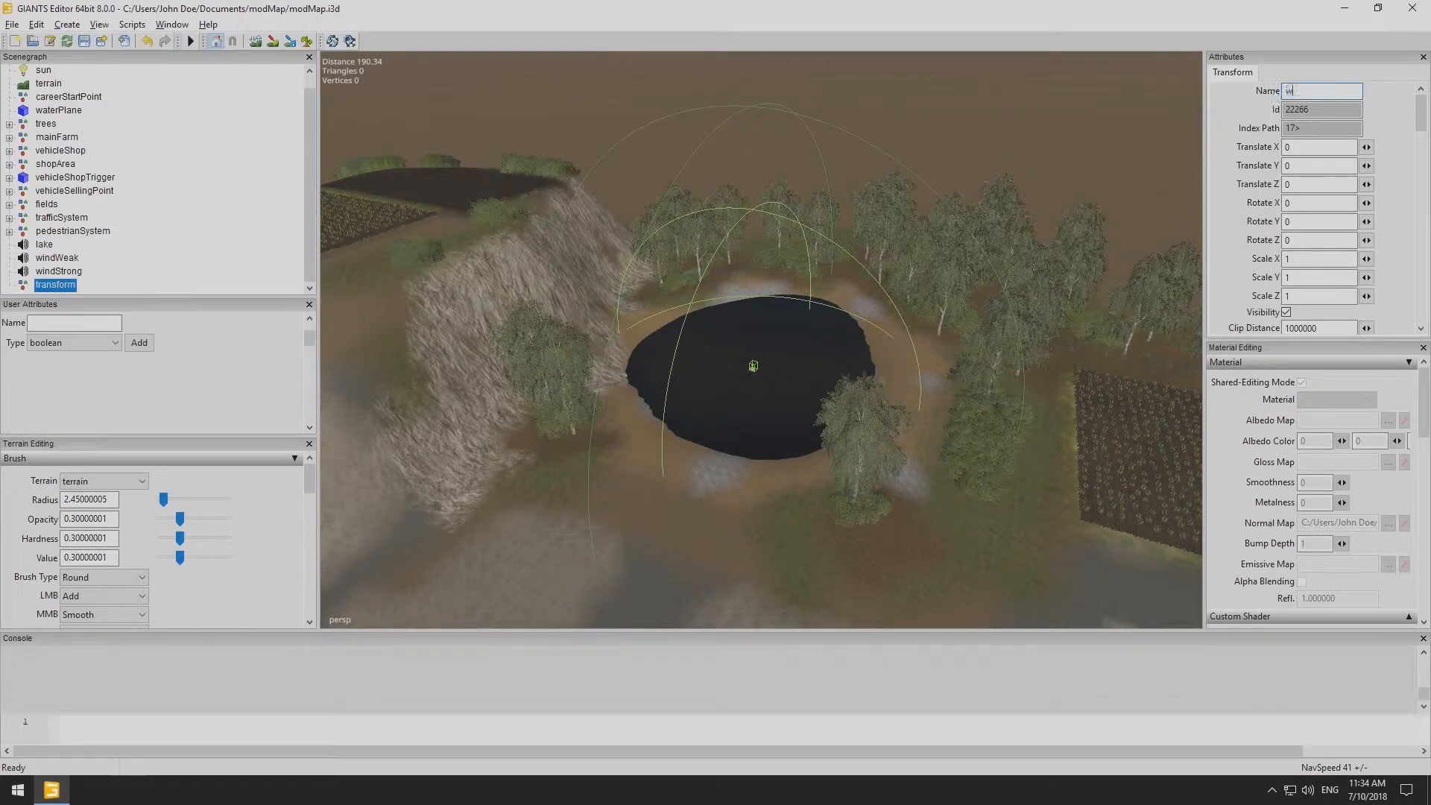
{"action": "key", "text": "Return"}
- Move the windWeak and windStrong sound nodes into the windSounds group
{"action": "left_click", "coordinate": [56, 271]}
{"action": "left_click", "coordinate": [53, 258], "text": "ctrl"}
{"action": "left_click_drag", "start_coordinate": [52, 259], "coordinate": [56, 287]}
- Reposition the windSounds group above the field and expand it to show both wind sounds
{"action": "middle_click_drag", "start_coordinate": [535, 303], "coordinate": [647, 340], "text": "alt"}
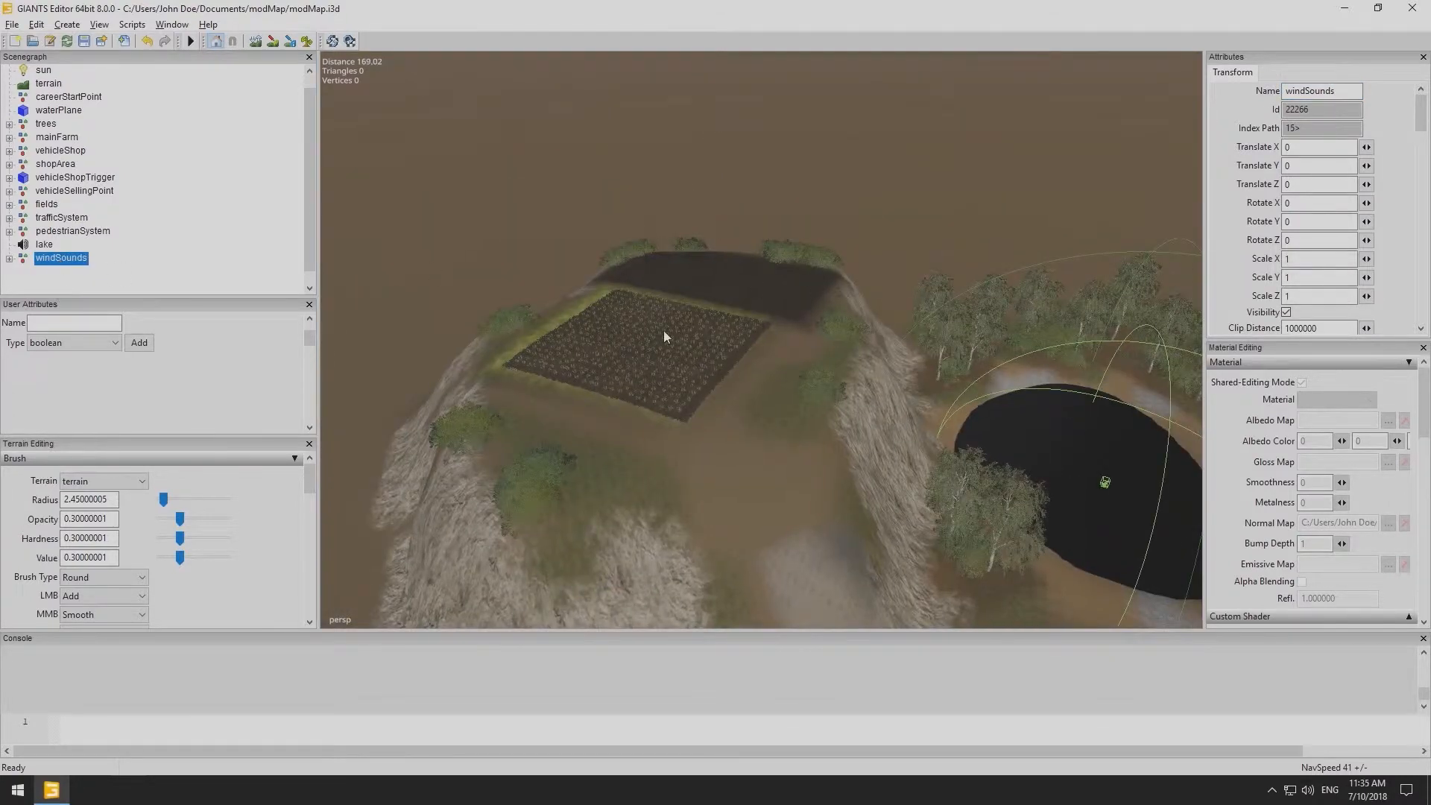
{"action": "key", "text": "ctrl+b"}
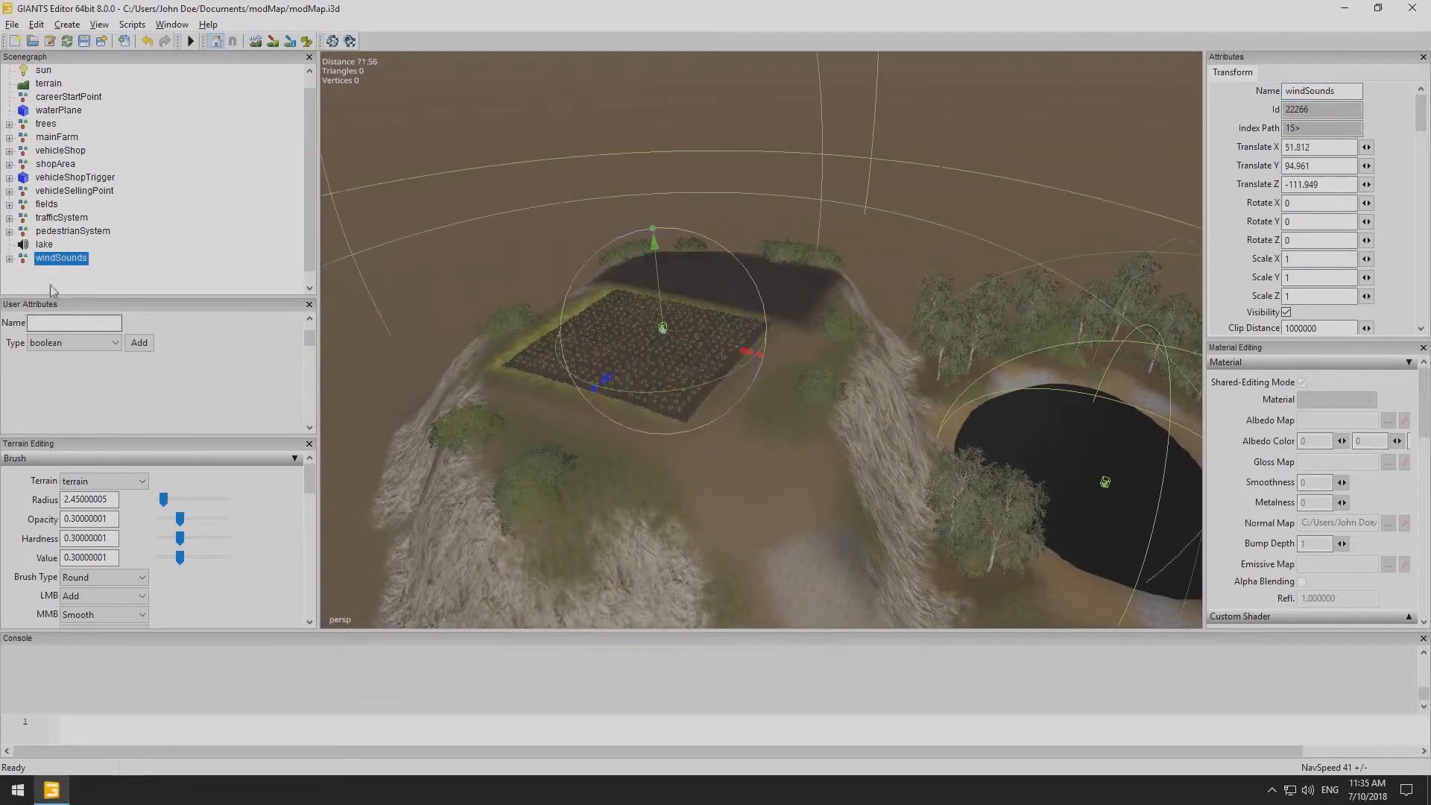
{"action": "left_click", "coordinate": [9, 258]}
{"action": "left_click", "coordinate": [69, 272]}
{"action": "left_click", "coordinate": [72, 286]}
{"action": "left_click", "coordinate": [65, 259]}
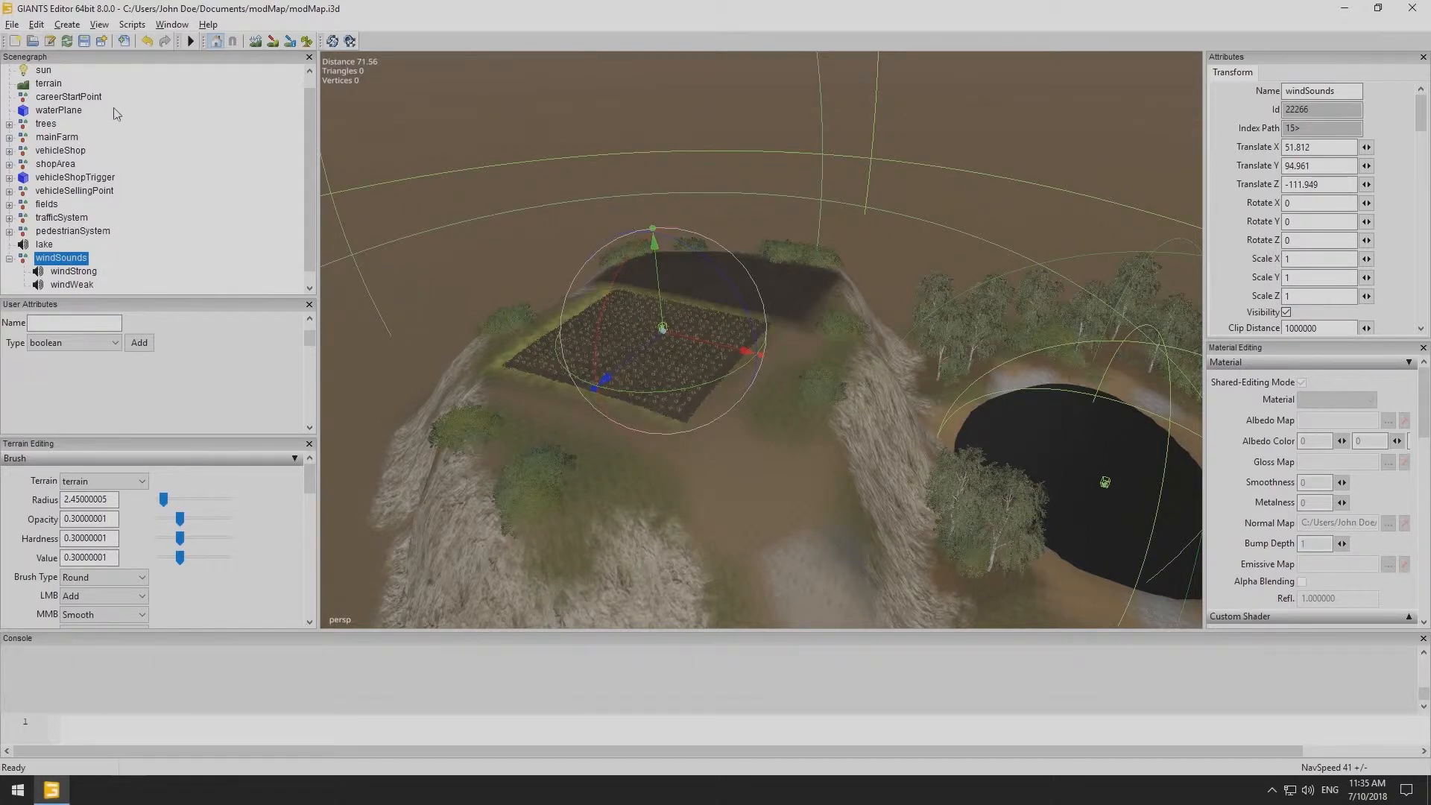
- Add an onCreate user attribute of type script callback to the windSounds group
{"action": "left_click", "coordinate": [92, 341]}
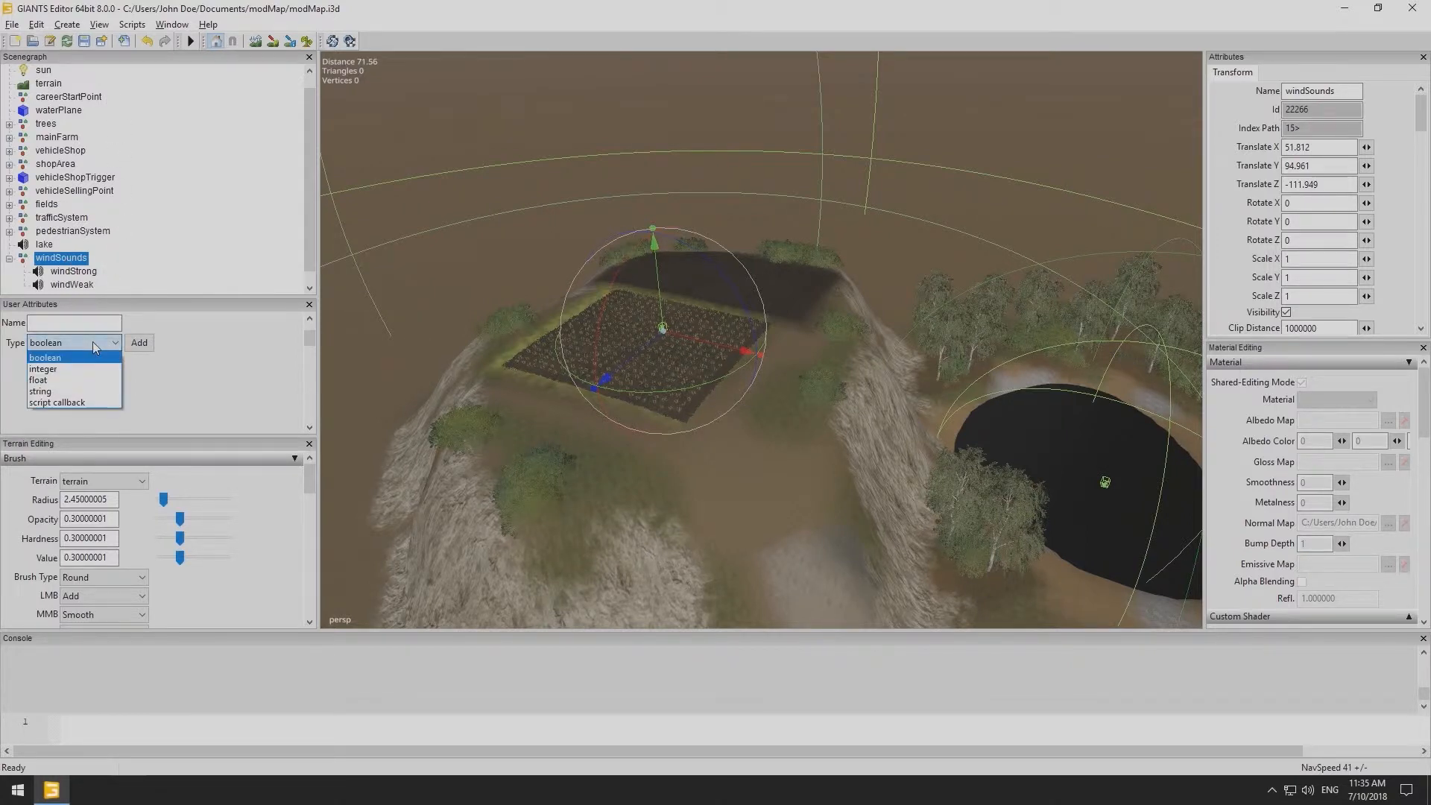
{"action": "left_click", "coordinate": [85, 273]}
{"action": "left_click", "coordinate": [86, 273]}
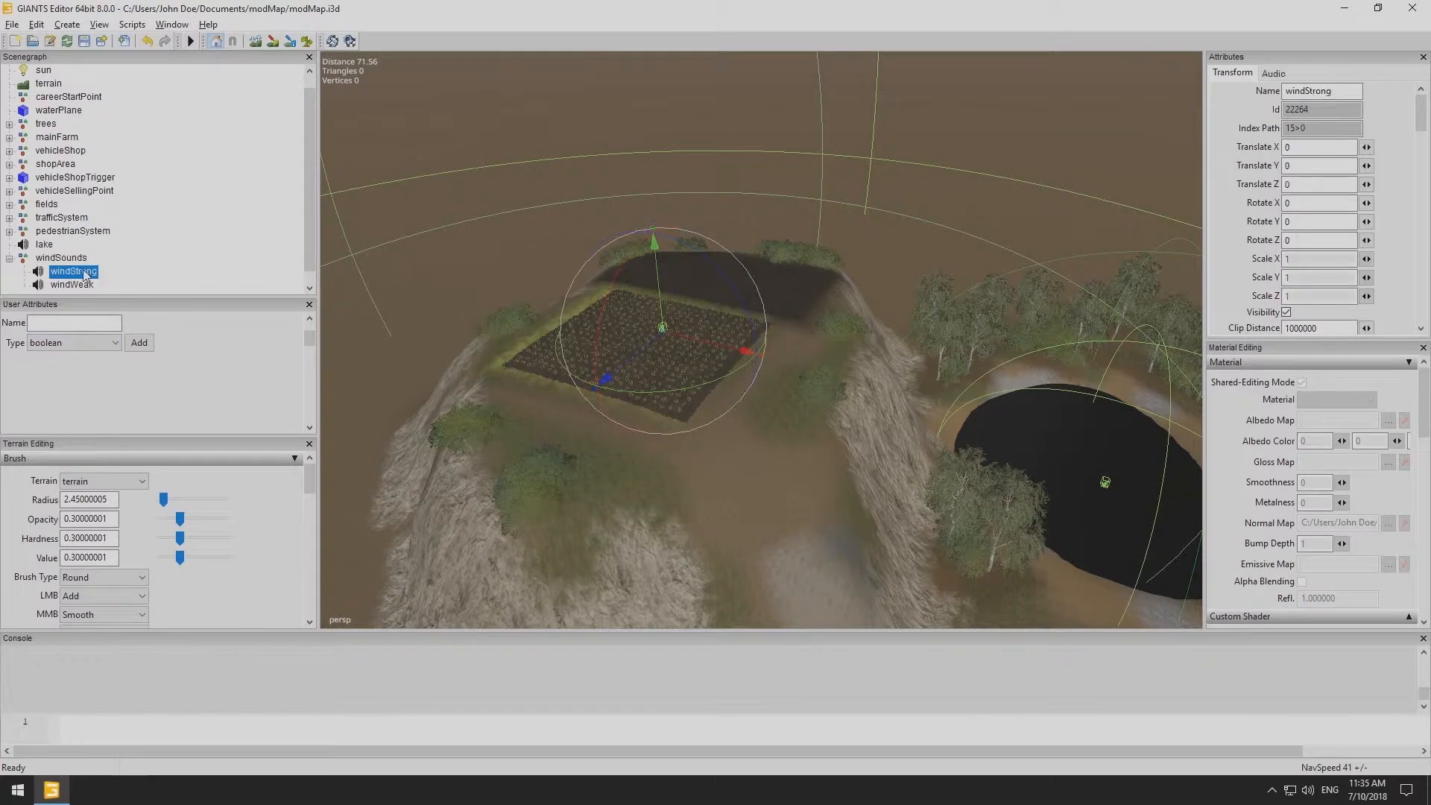
{"action": "left_click", "coordinate": [84, 343]}
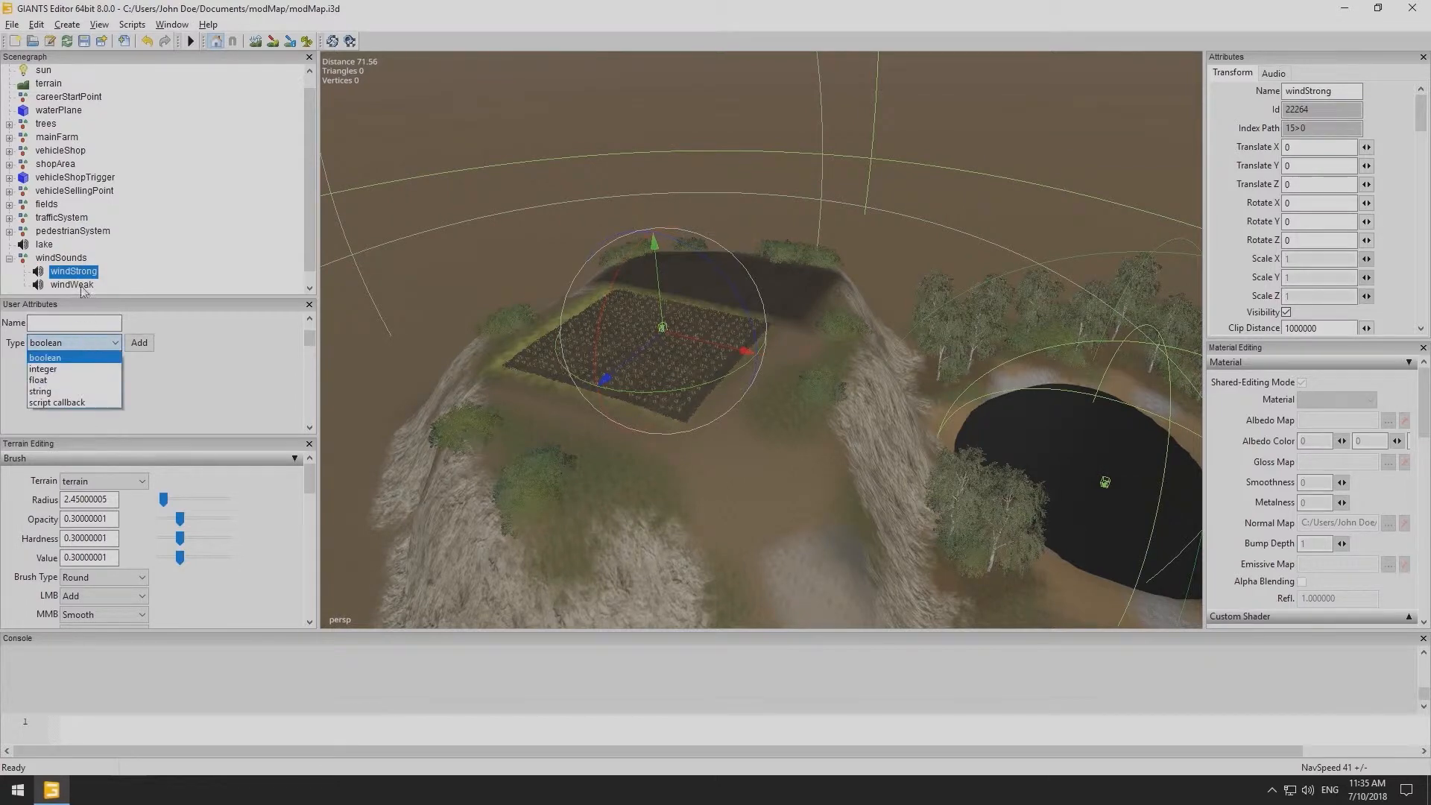
{"action": "left_click", "coordinate": [52, 261]}
{"action": "left_click", "coordinate": [52, 258]}
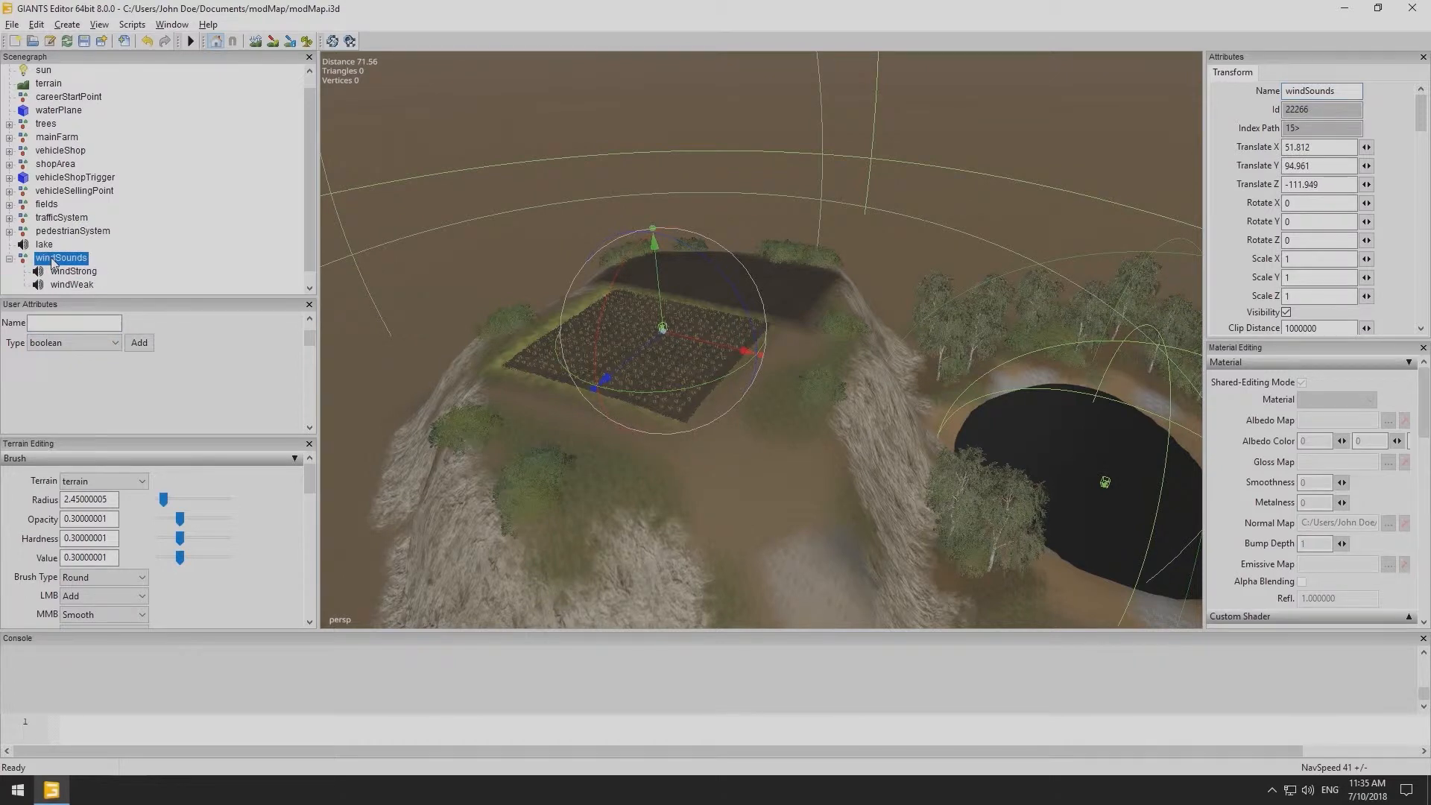
{"action": "left_click", "coordinate": [66, 343]}
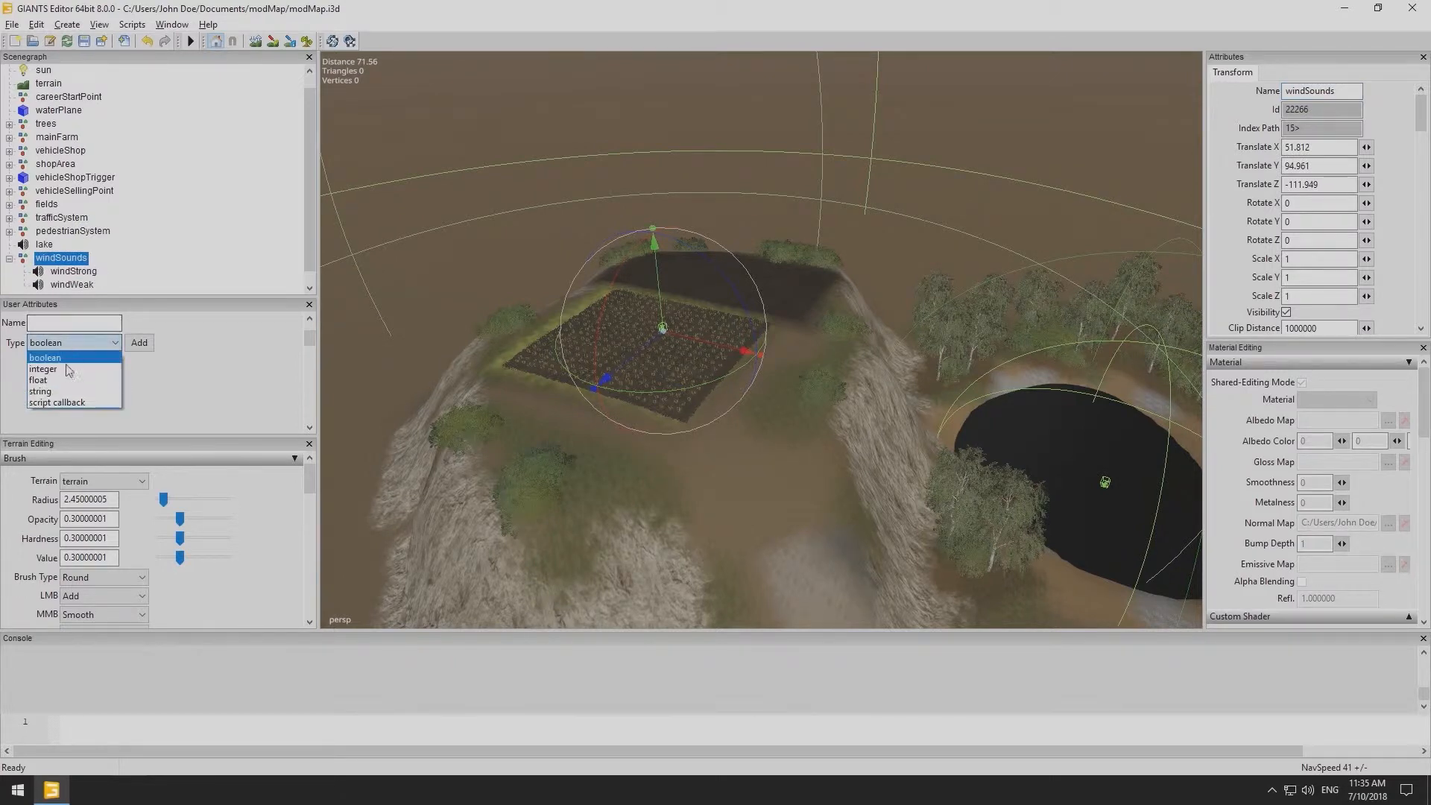
{"action": "left_click", "coordinate": [64, 401]}
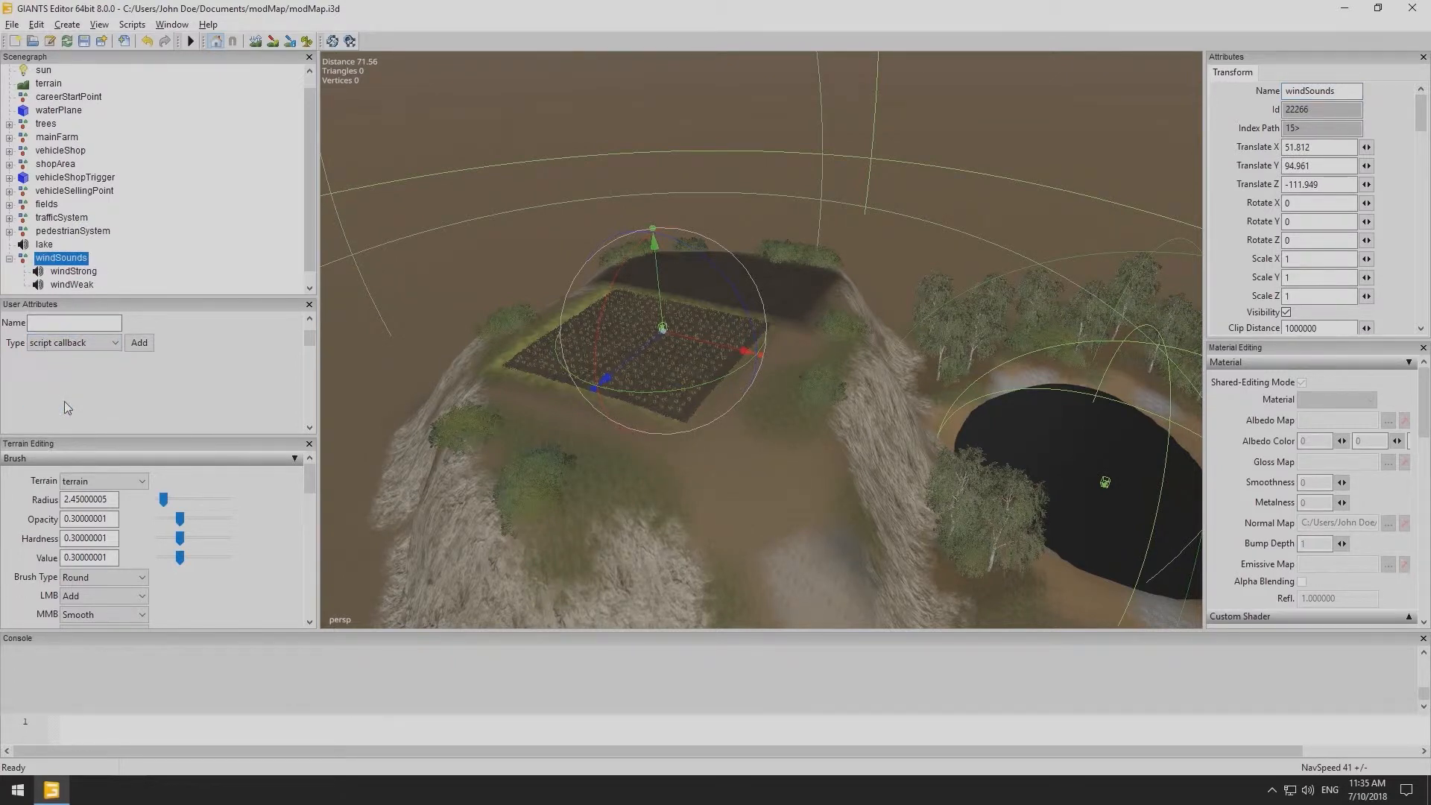
{"action": "left_click", "coordinate": [89, 324]}
{"action": "type", "text": "onCreate"}
{"action": "left_click", "coordinate": [140, 345]}
- Add an onCreate script callback user attribute to the windStrong sound
{"action": "left_click", "coordinate": [44, 245]}
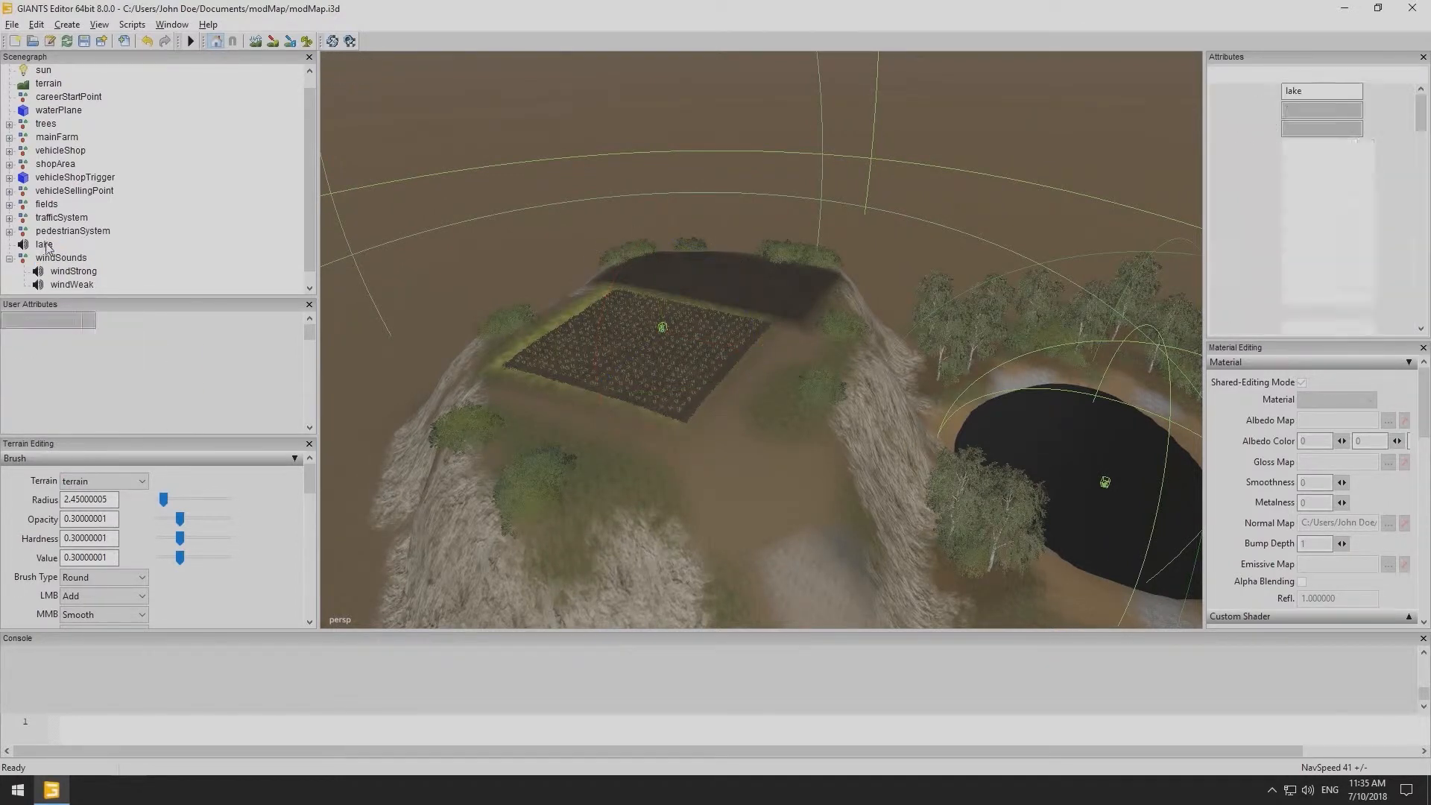
{"action": "left_click", "coordinate": [73, 272]}
{"action": "left_click", "coordinate": [74, 367]}
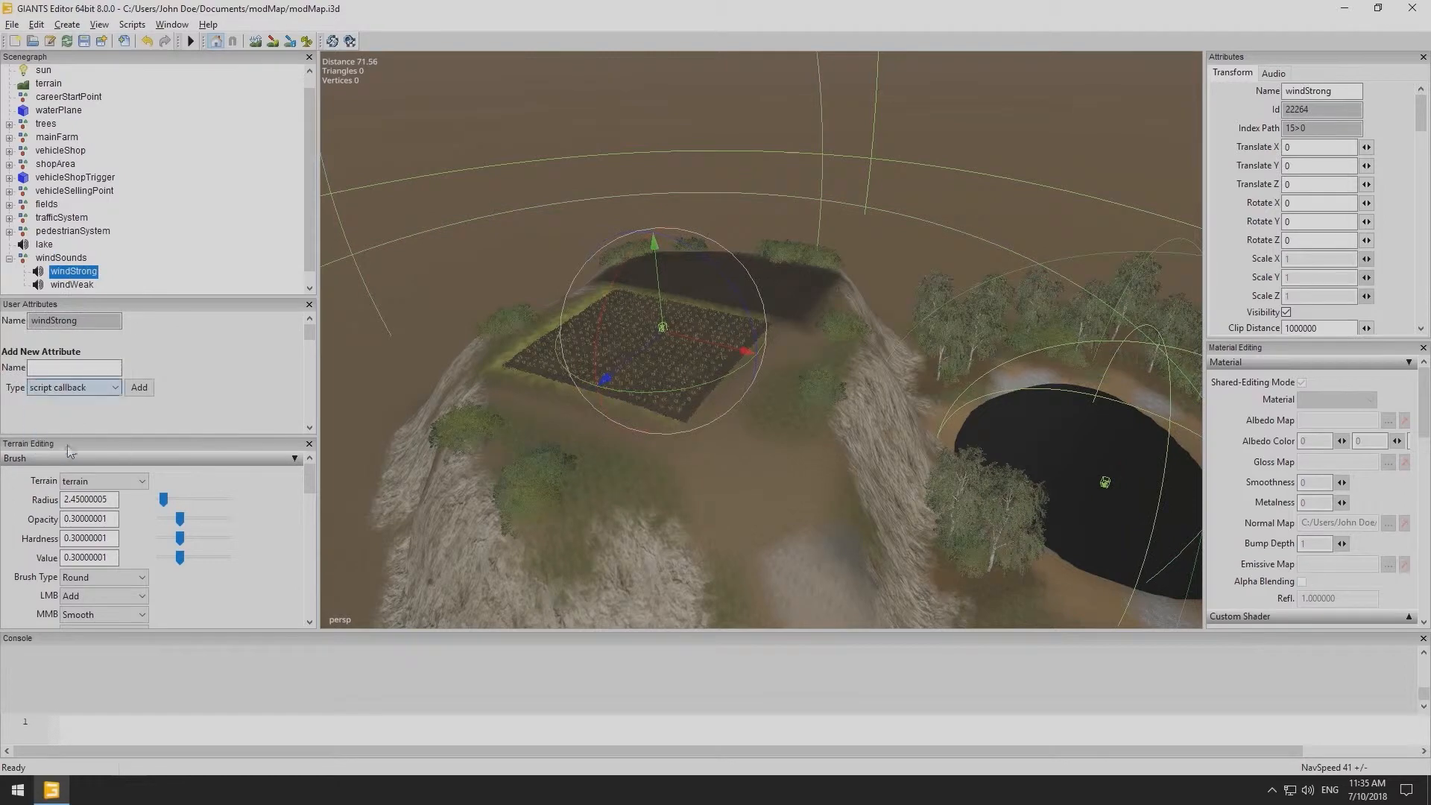
{"action": "type", "text": "onCreate"}
{"action": "left_click", "coordinate": [140, 388]}
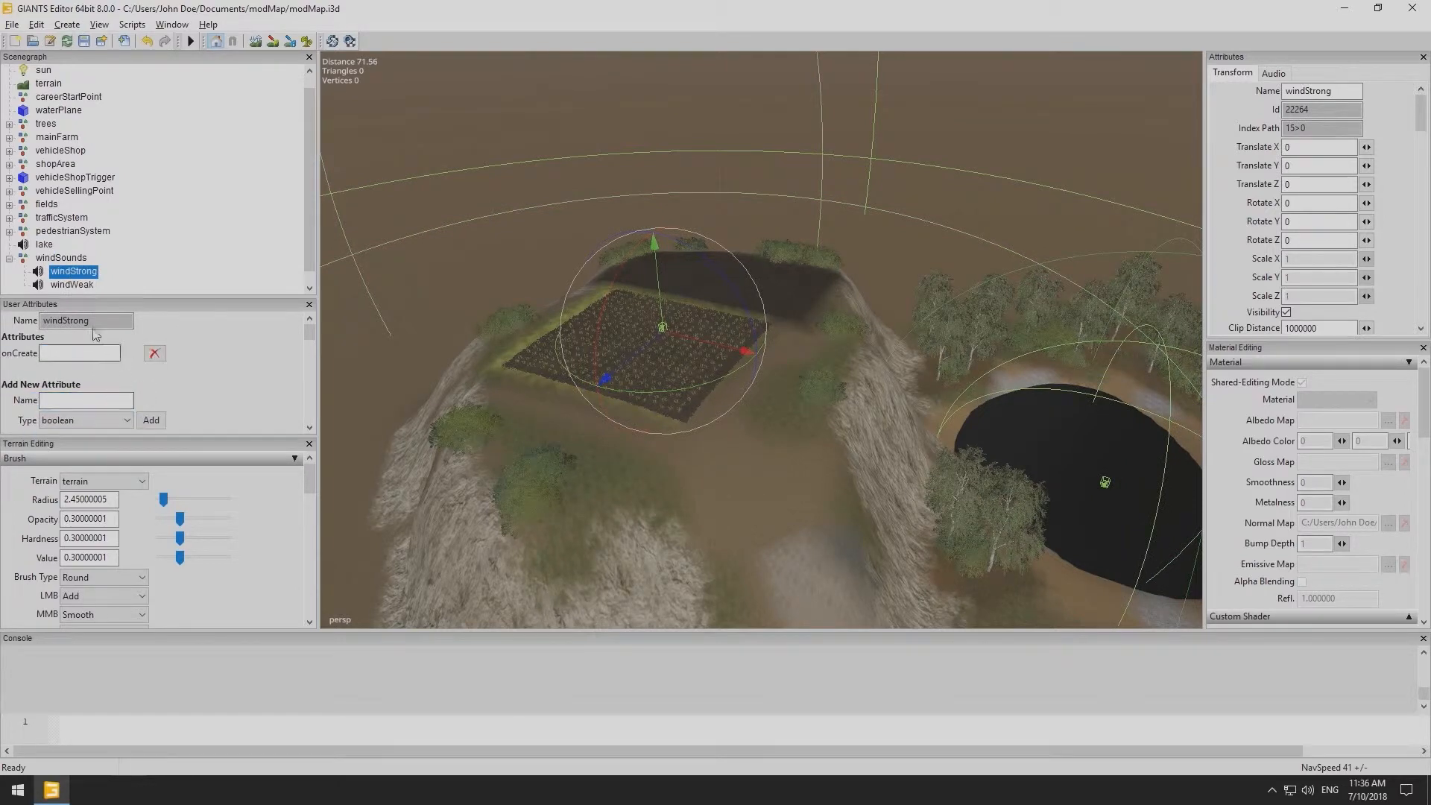
- Paste the callback into windStrong's onCreate field and apply the ambient sound utility script to it
{"action": "left_click", "coordinate": [79, 353]}
{"action": "key", "text": "ctrl+v"}
{"action": "left_click", "coordinate": [140, 28]}
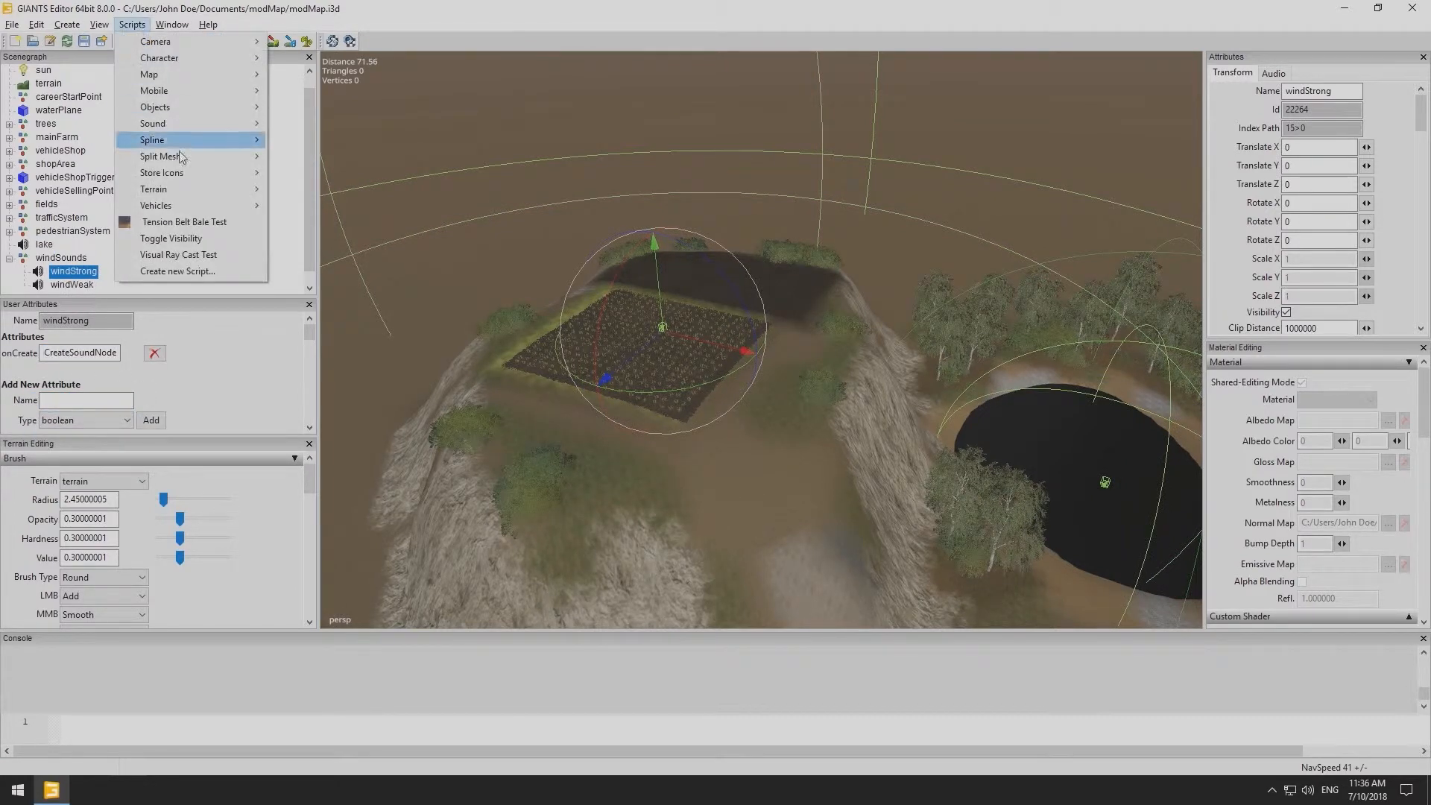
{"action": "mouse_move", "coordinate": [204, 125]}
{"action": "left_click", "coordinate": [277, 123]}
- Add an onCreate script callback user attribute to the windWeak sound
{"action": "left_click", "coordinate": [70, 288]}
{"action": "left_click", "coordinate": [74, 387]}
{"action": "left_click", "coordinate": [60, 450]}
{"action": "left_click", "coordinate": [64, 369]}
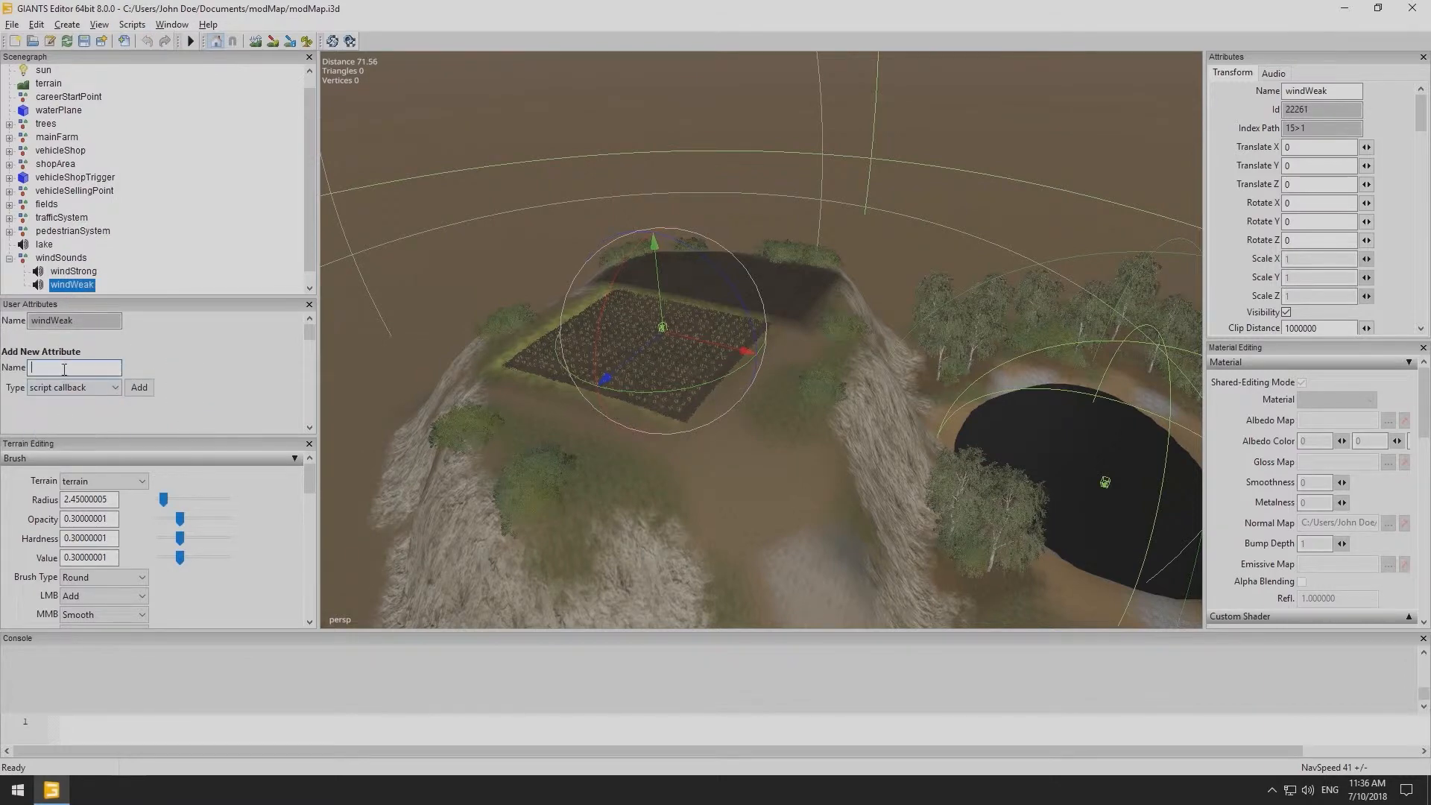
{"action": "left_click", "coordinate": [139, 387]}
- Paste the callback into windWeak's onCreate field and apply the ambient sound utility script to it
{"action": "left_click", "coordinate": [79, 354]}
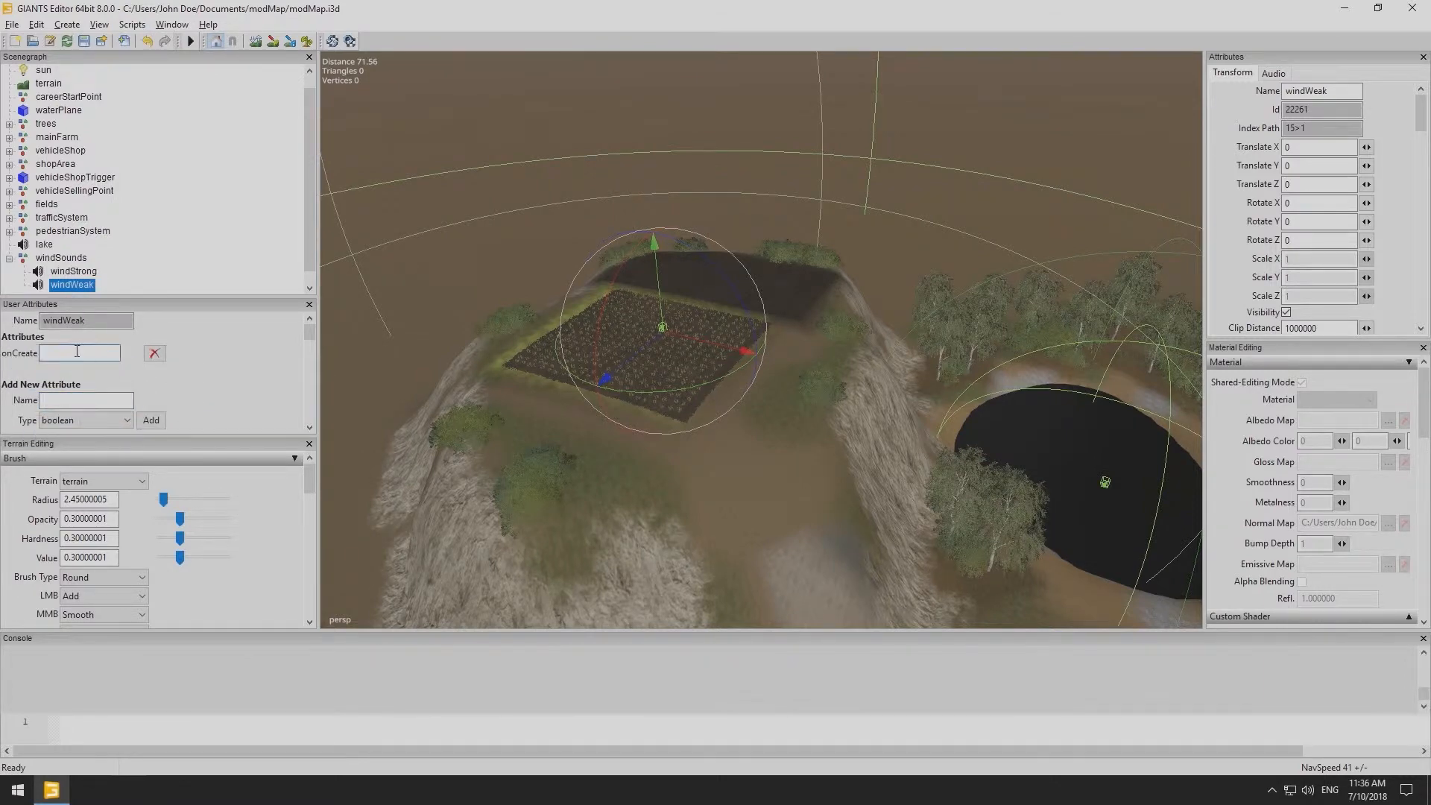
{"action": "type", "text": "CreateSoundNode"}
{"action": "left_click", "coordinate": [132, 25]}
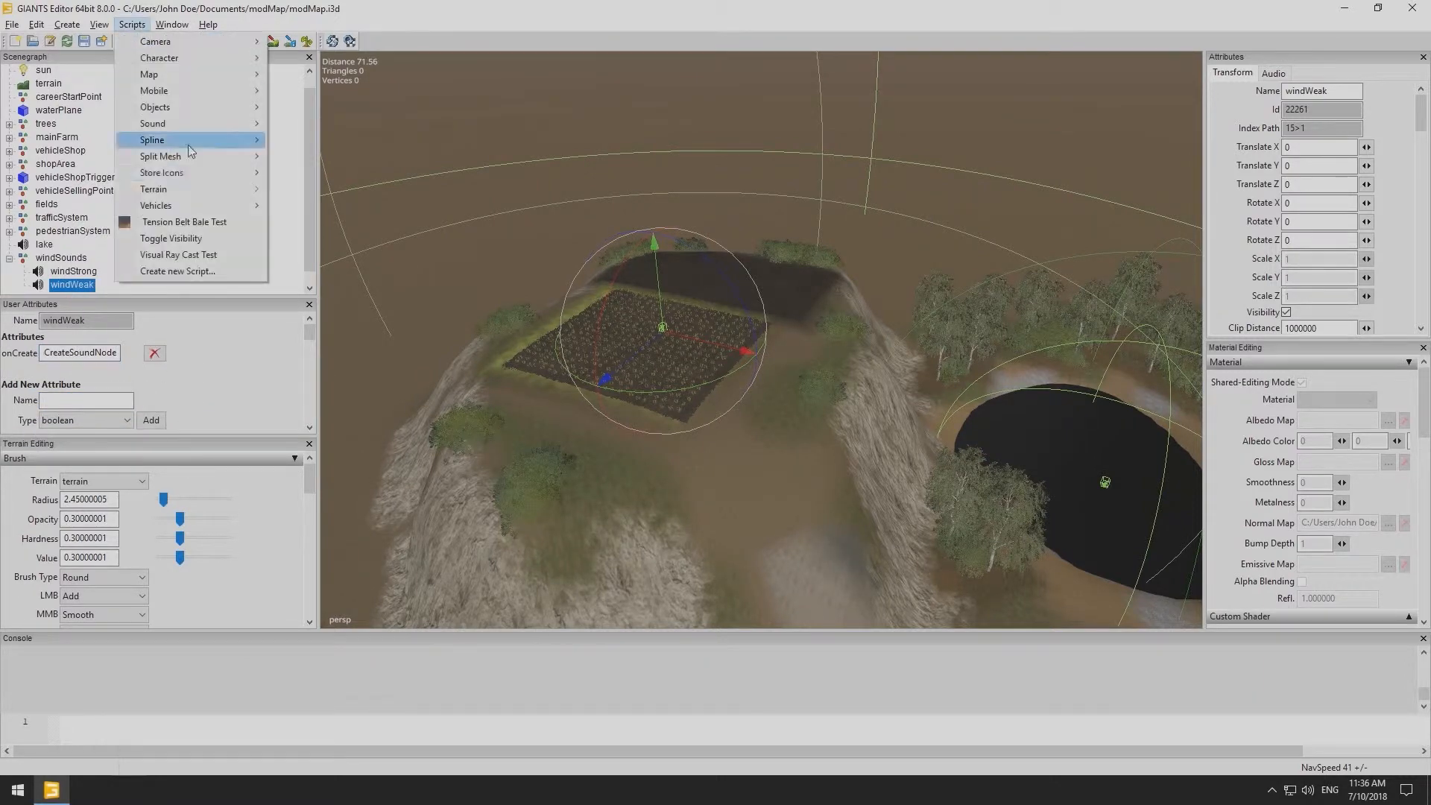
{"action": "mouse_move", "coordinate": [209, 125]}
{"action": "left_click", "coordinate": [303, 141]}
- Enable the playByNight attribute for windWeak
{"action": "scroll", "coordinate": [213, 267], "scroll_direction": "down", "scroll_amount": 1}
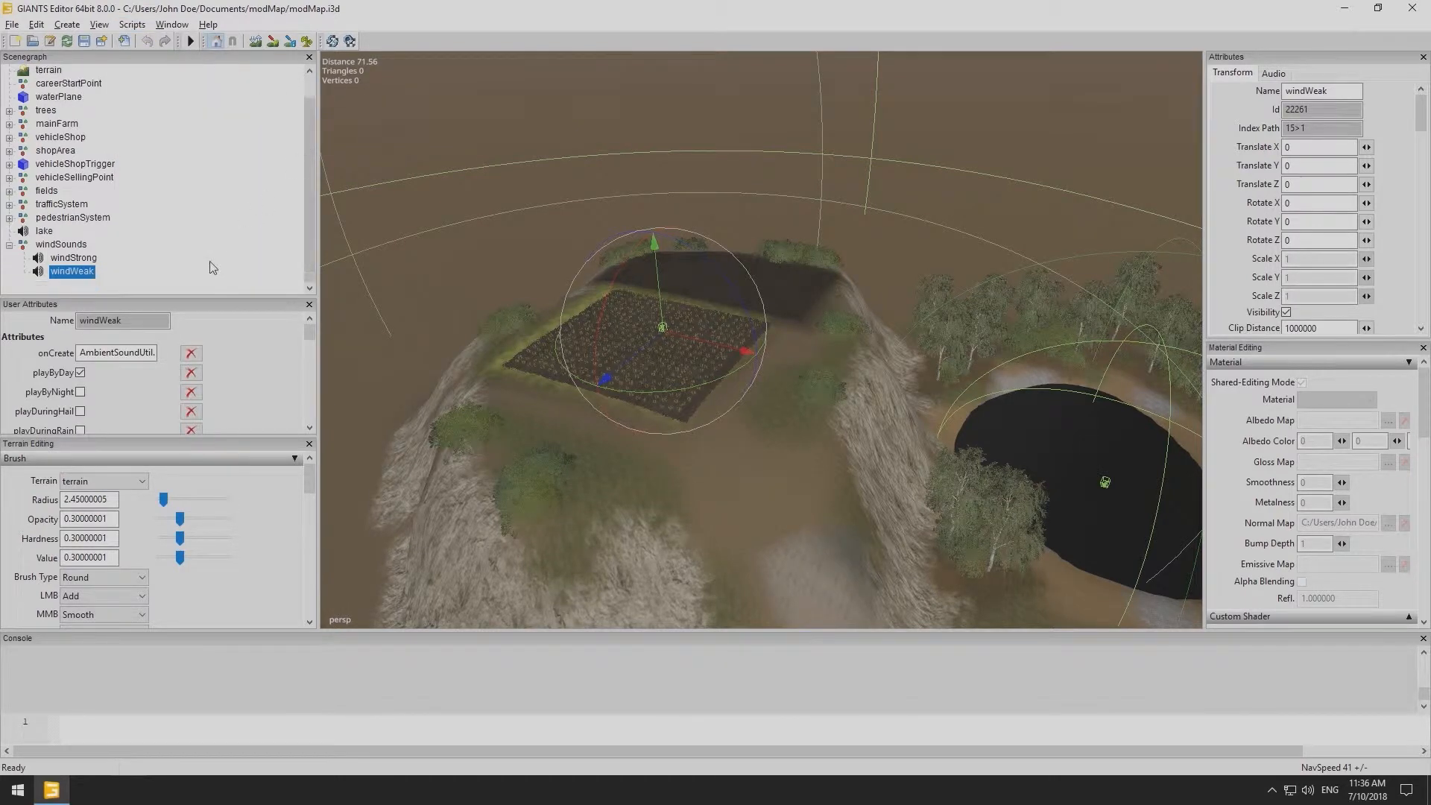
{"action": "left_click", "coordinate": [83, 273]}
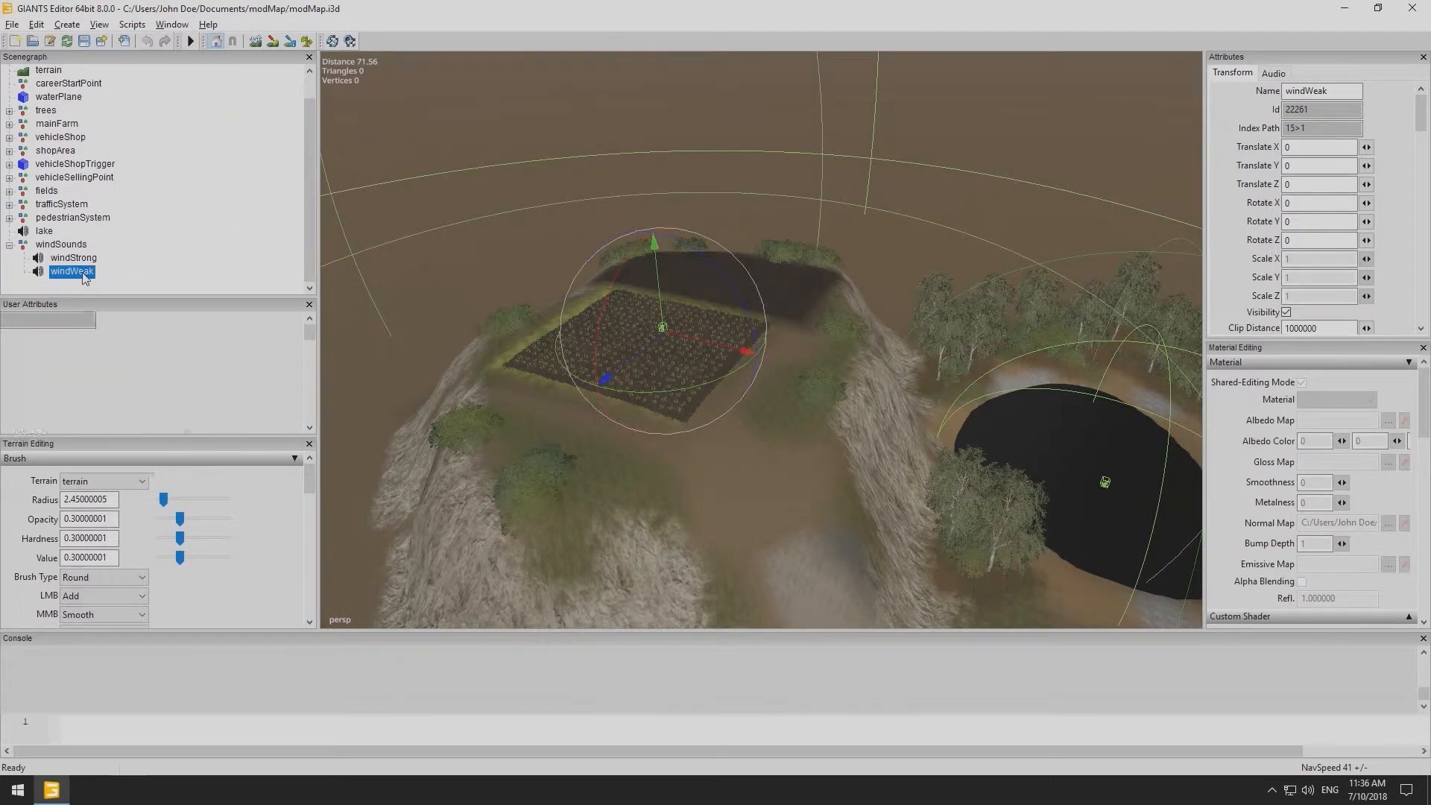
{"action": "scroll", "coordinate": [127, 390], "scroll_direction": "down", "scroll_amount": 1}
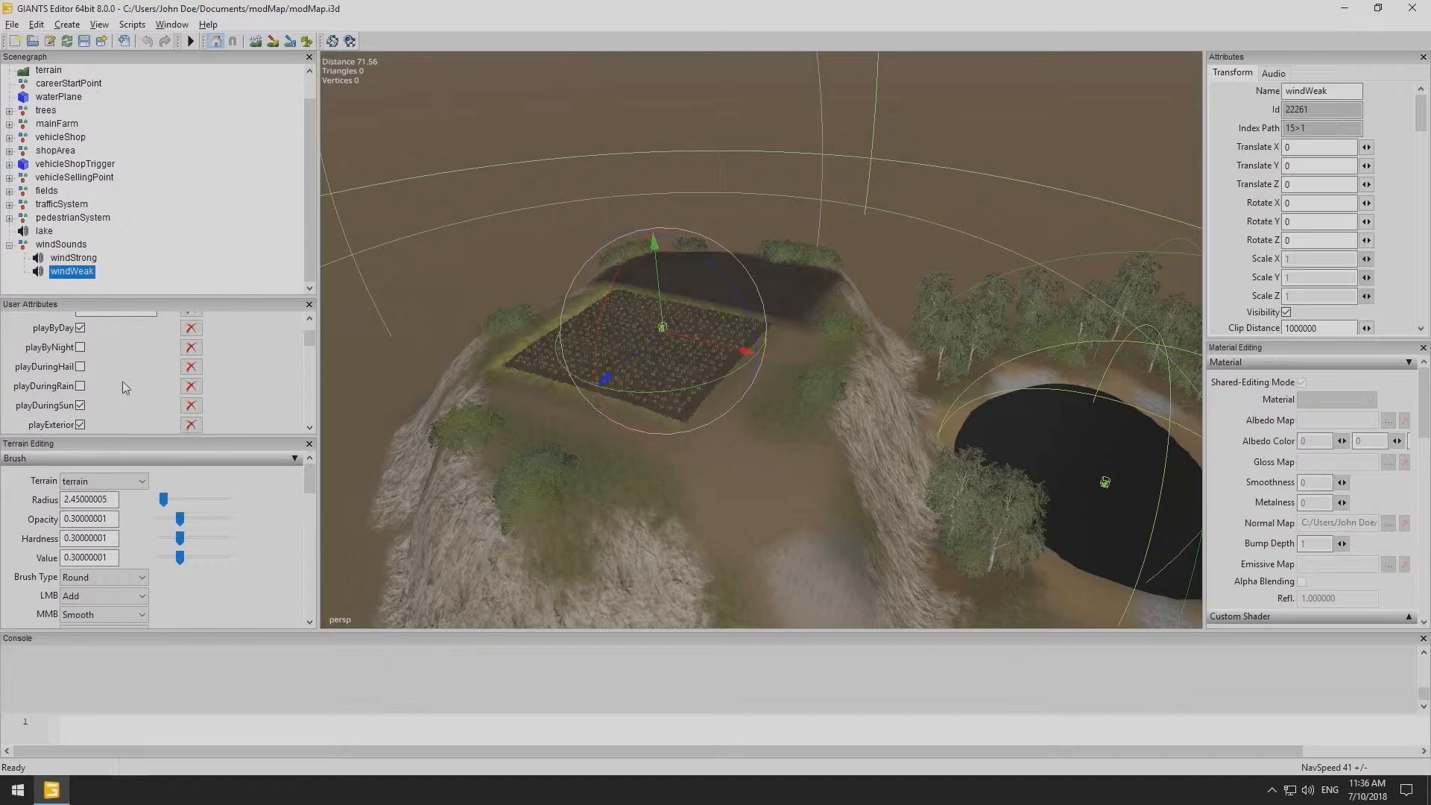
{"action": "left_click", "coordinate": [79, 348]}
- Review windWeak's remaining attributes, then enable playByNight for windStrong
{"action": "scroll", "coordinate": [82, 408], "scroll_direction": "down", "scroll_amount": 2}
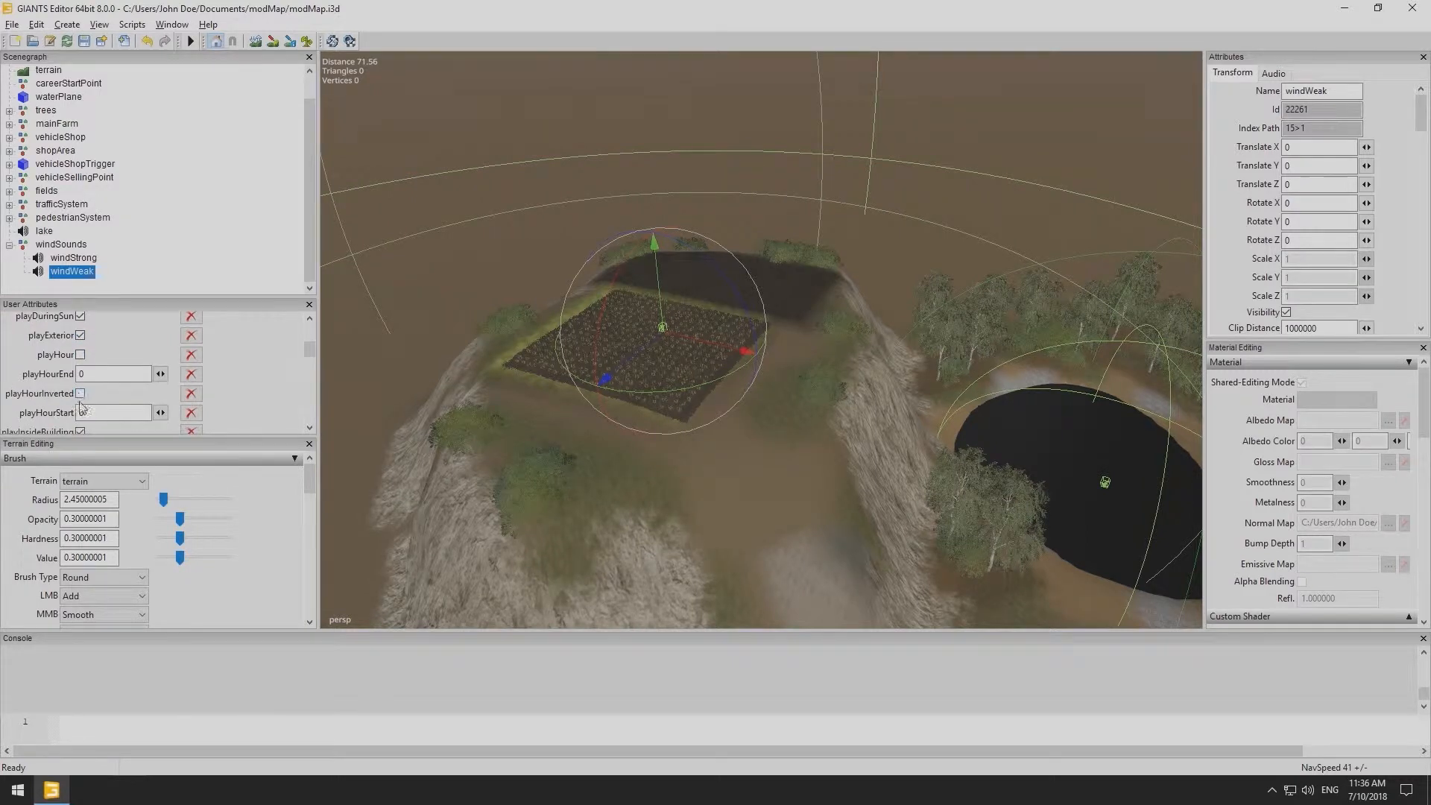
{"action": "scroll", "coordinate": [82, 414], "scroll_direction": "down", "scroll_amount": 1}
{"action": "scroll", "coordinate": [95, 400], "scroll_direction": "down", "scroll_amount": 2}
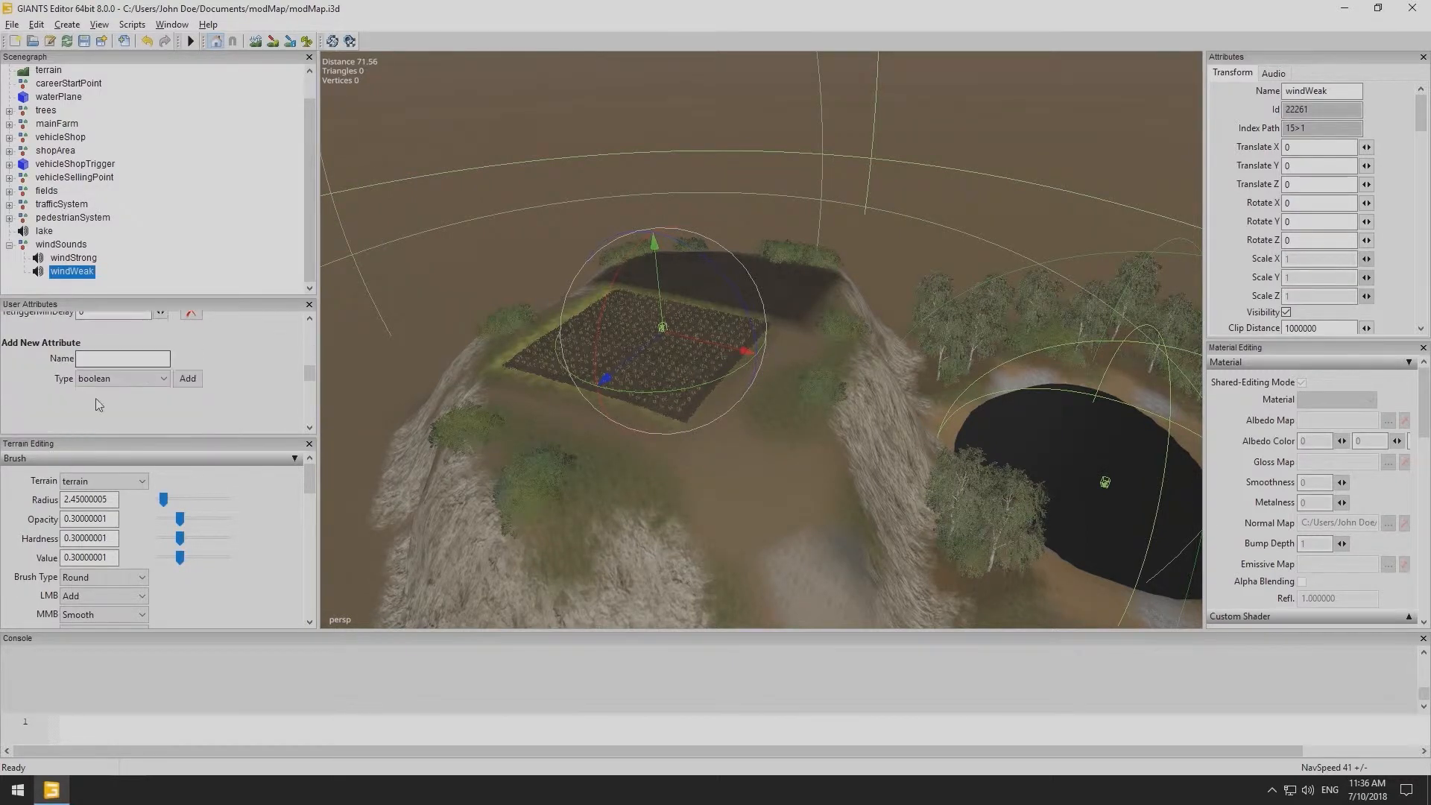
{"action": "scroll", "coordinate": [95, 400], "scroll_direction": "up", "scroll_amount": 4}
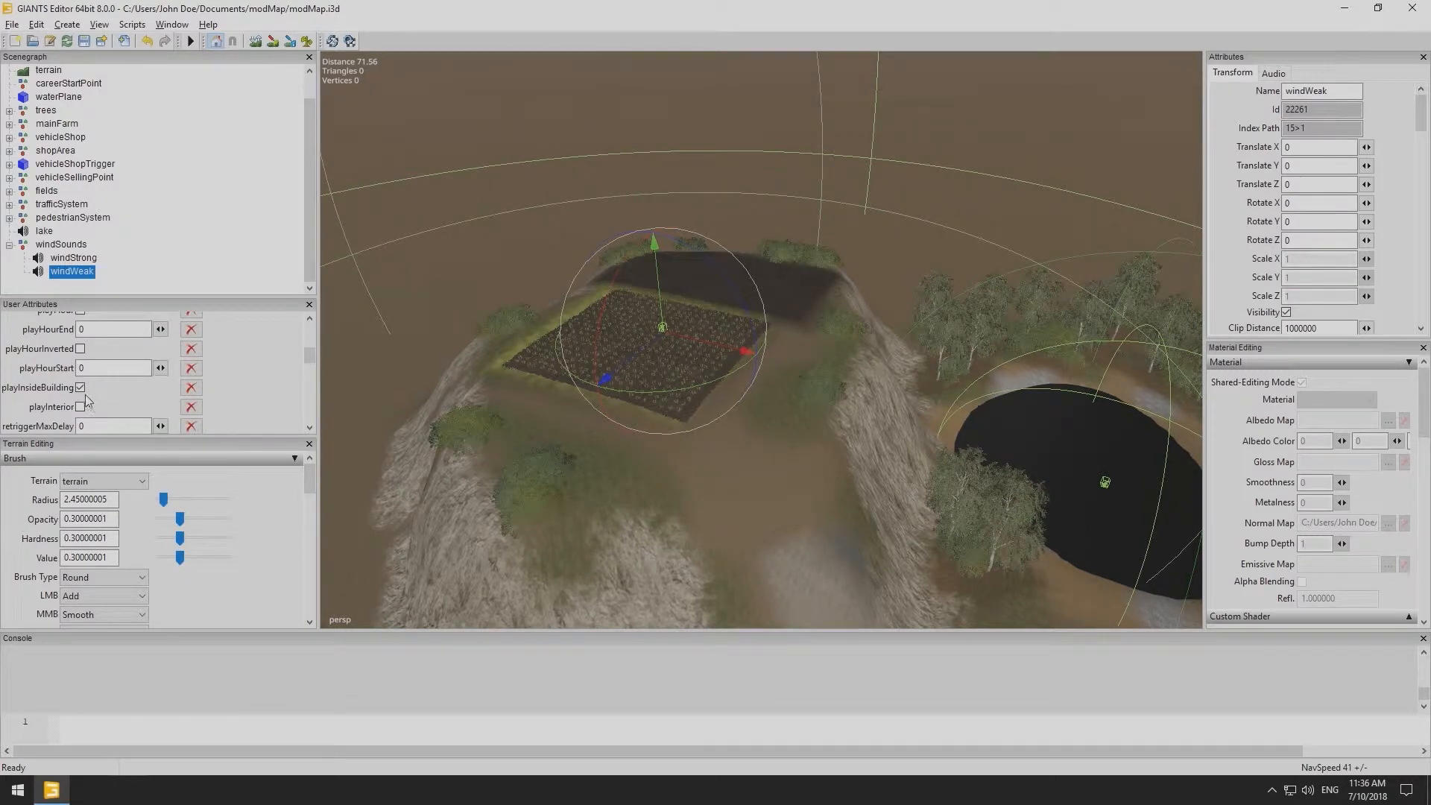
{"action": "scroll", "coordinate": [58, 385], "scroll_direction": "up", "scroll_amount": 3}
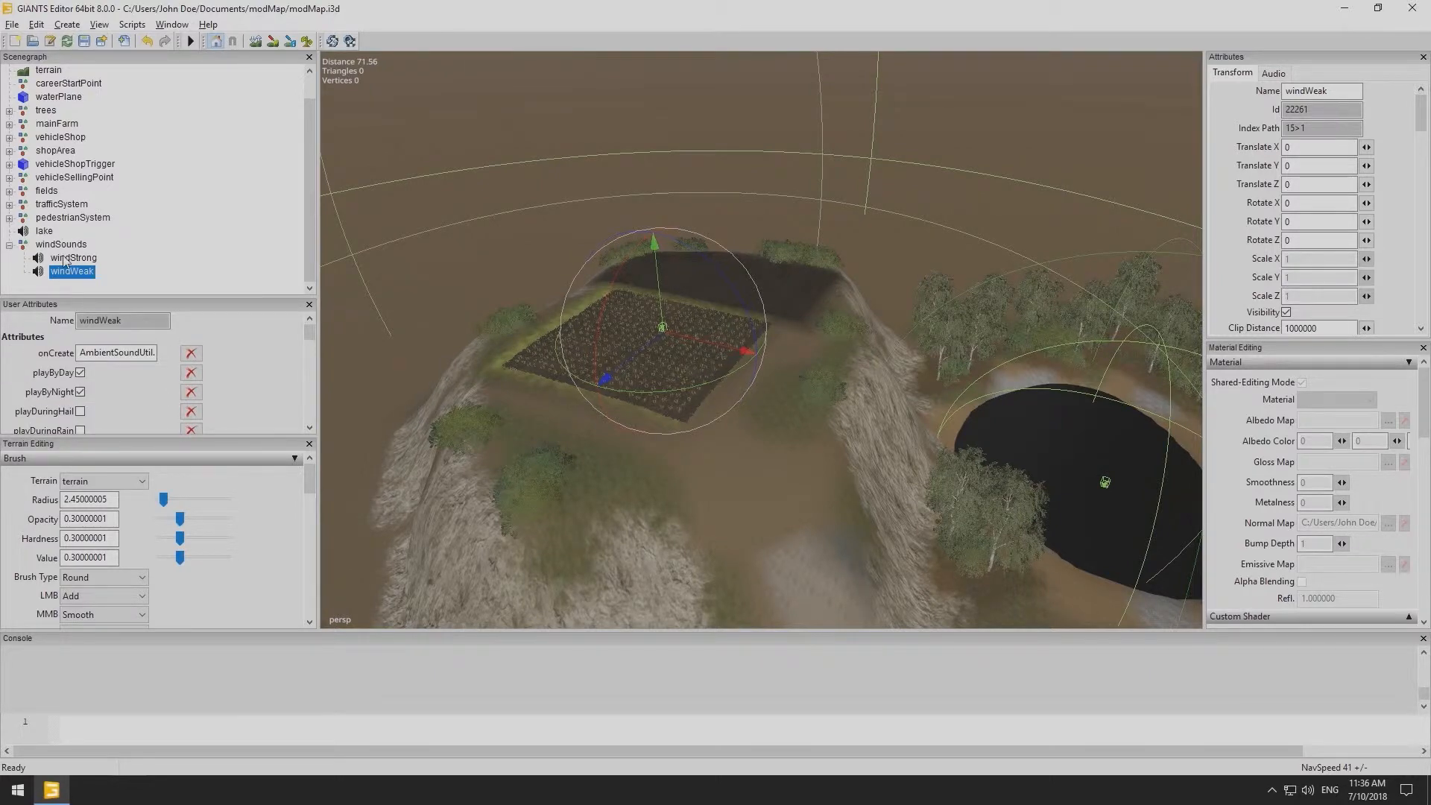
{"action": "left_click", "coordinate": [73, 258]}
{"action": "left_click", "coordinate": [79, 391]}
{"action": "left_click", "coordinate": [80, 391]}
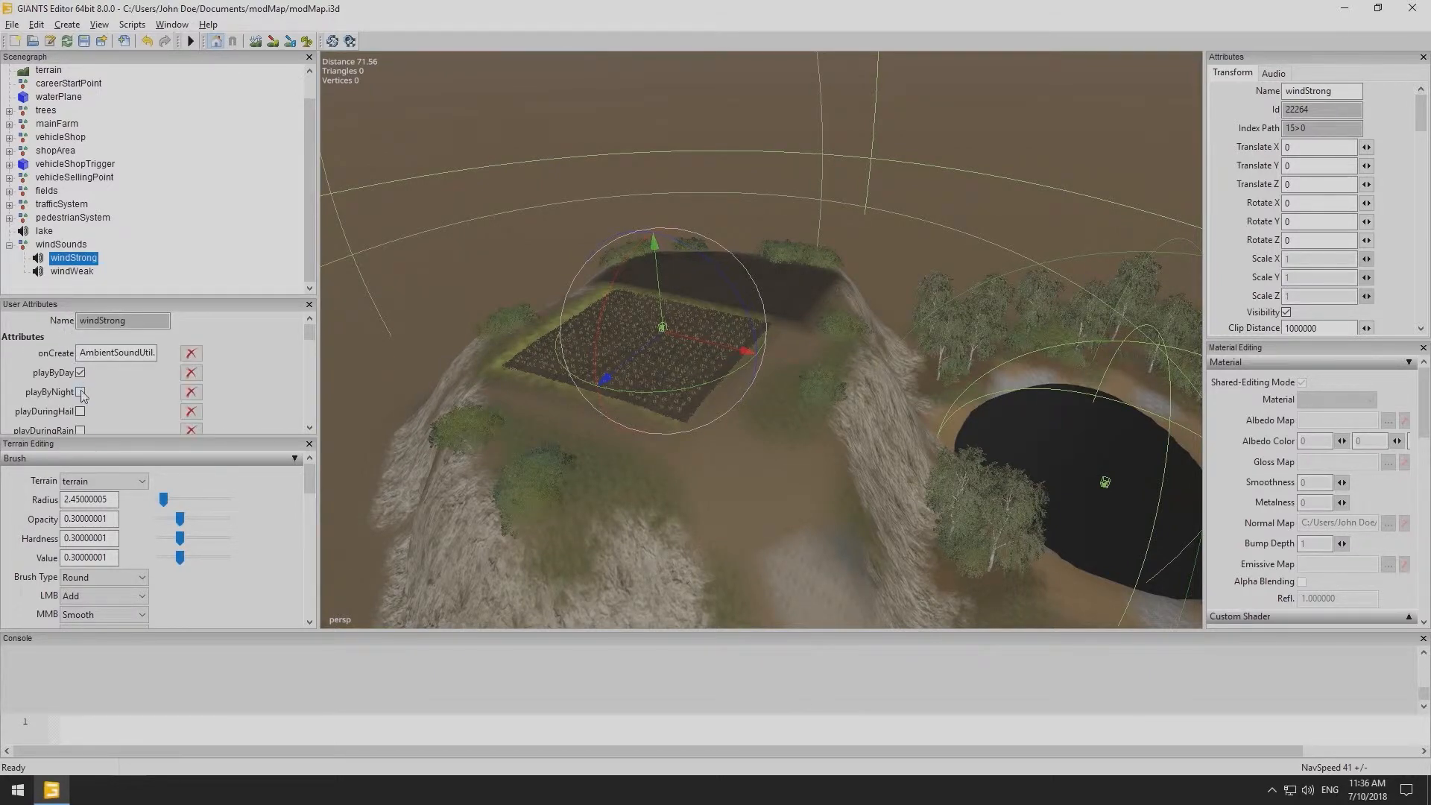
- Enable playDuringRain and disable playDuringSun for windStrong
{"action": "scroll", "coordinate": [93, 385], "scroll_direction": "down", "scroll_amount": 1}
{"action": "left_click", "coordinate": [80, 386]}
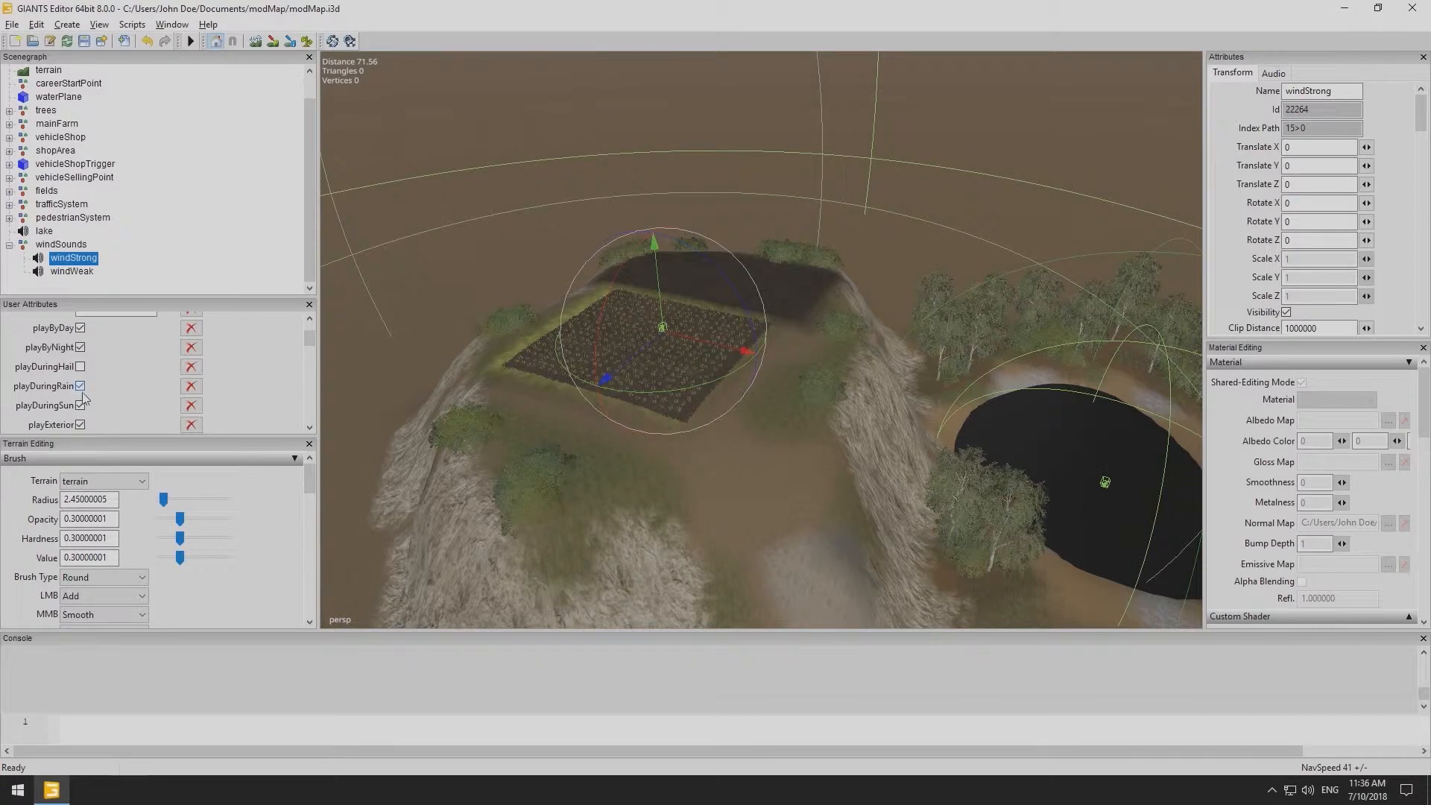
{"action": "left_click", "coordinate": [80, 405]}
- Open the prefab library and import the Bird 1 Sound Prefab
{"action": "middle_click_drag", "start_coordinate": [748, 512], "coordinate": [611, 442]}
{"action": "left_click_drag", "start_coordinate": [611, 436], "coordinate": [666, 351], "text": "alt"}
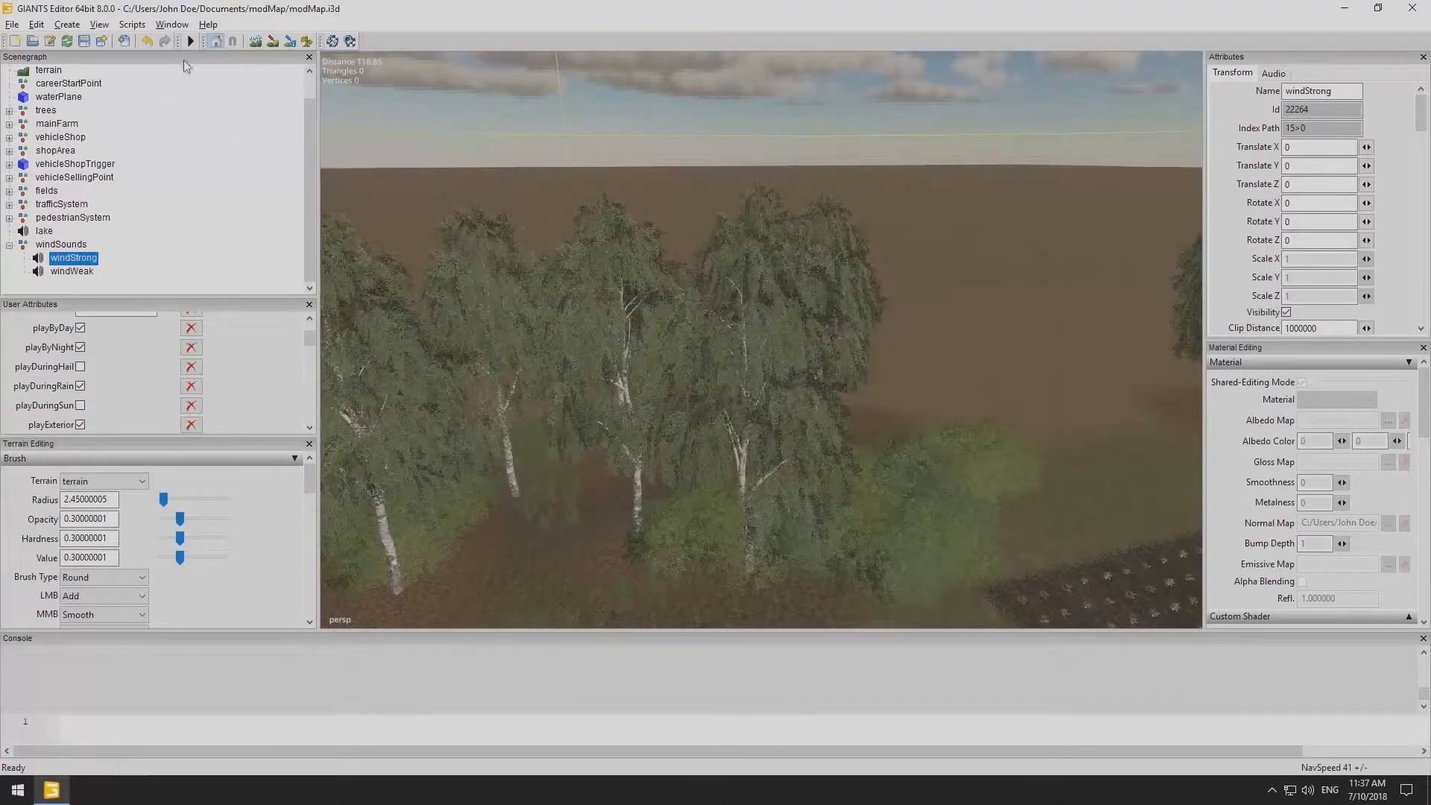
{"action": "left_click", "coordinate": [181, 29]}
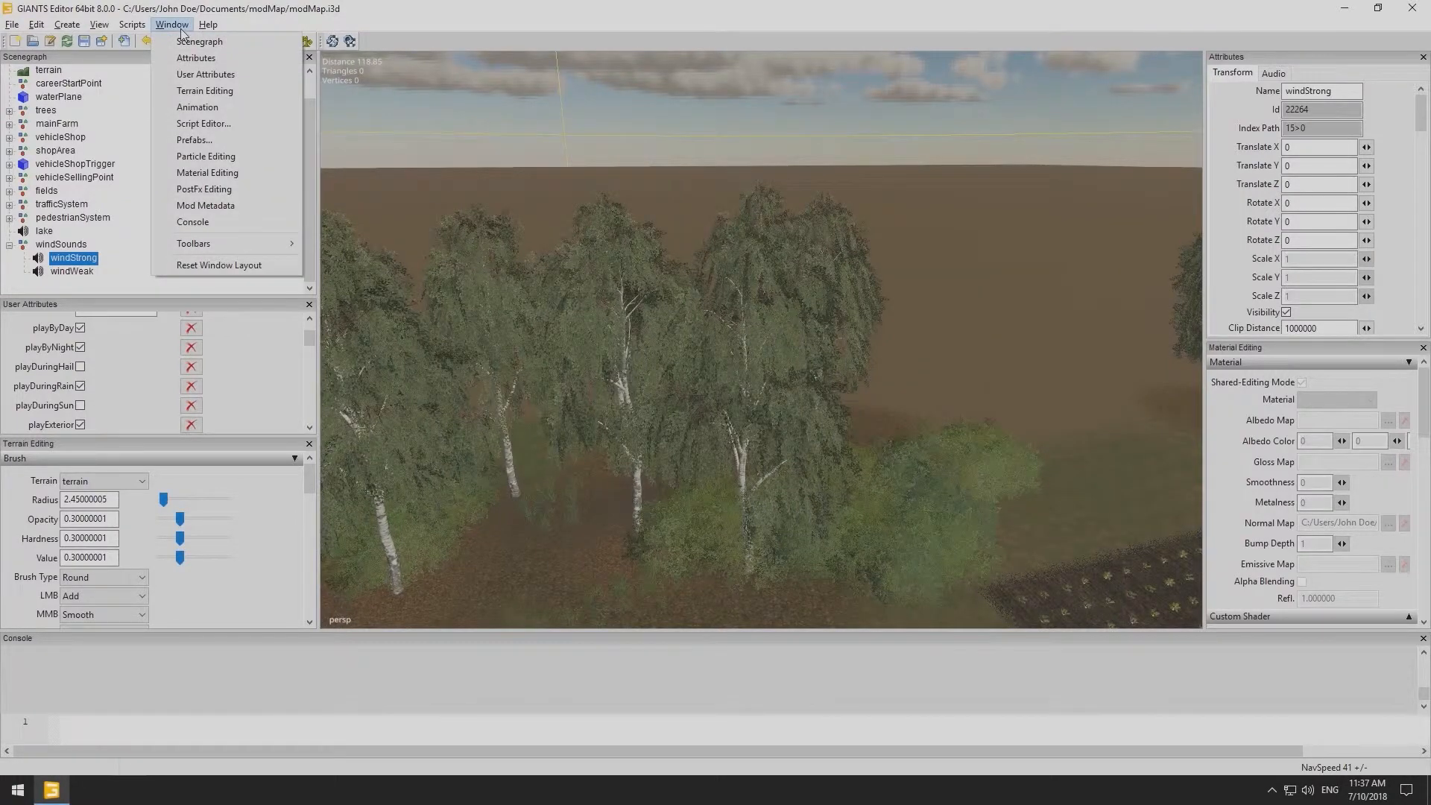
{"action": "left_click", "coordinate": [194, 139]}
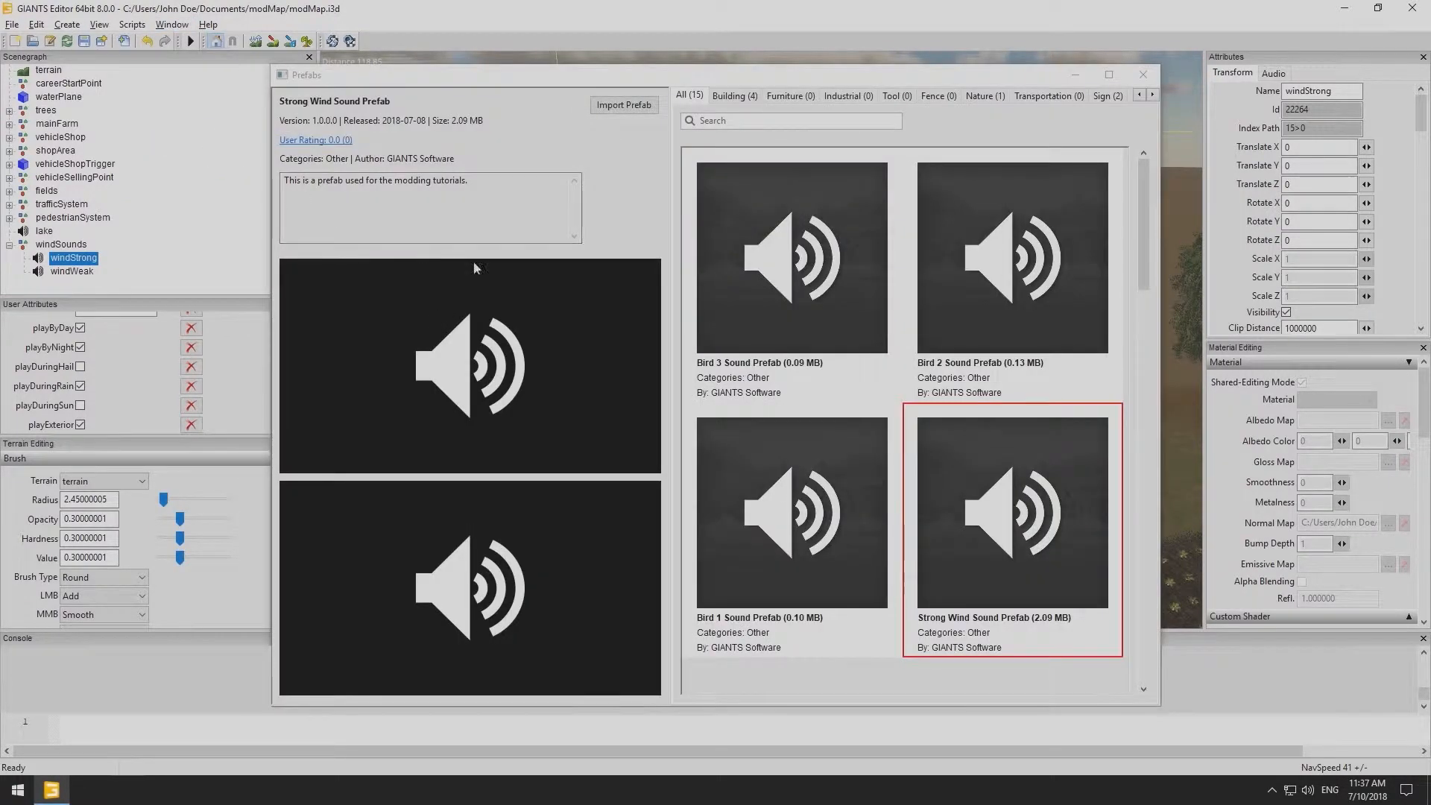
{"action": "left_click", "coordinate": [775, 556]}
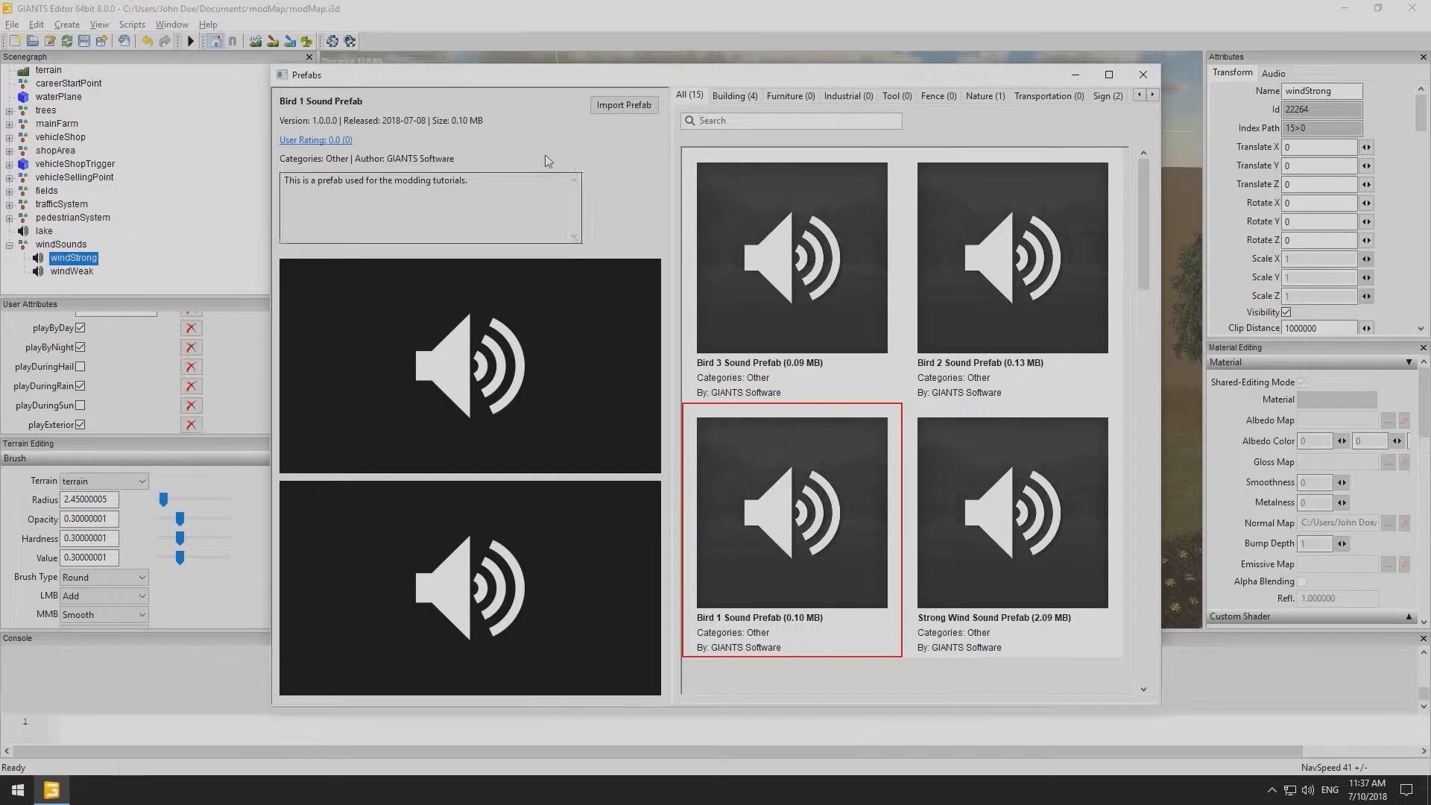
{"action": "left_click", "coordinate": [611, 108]}
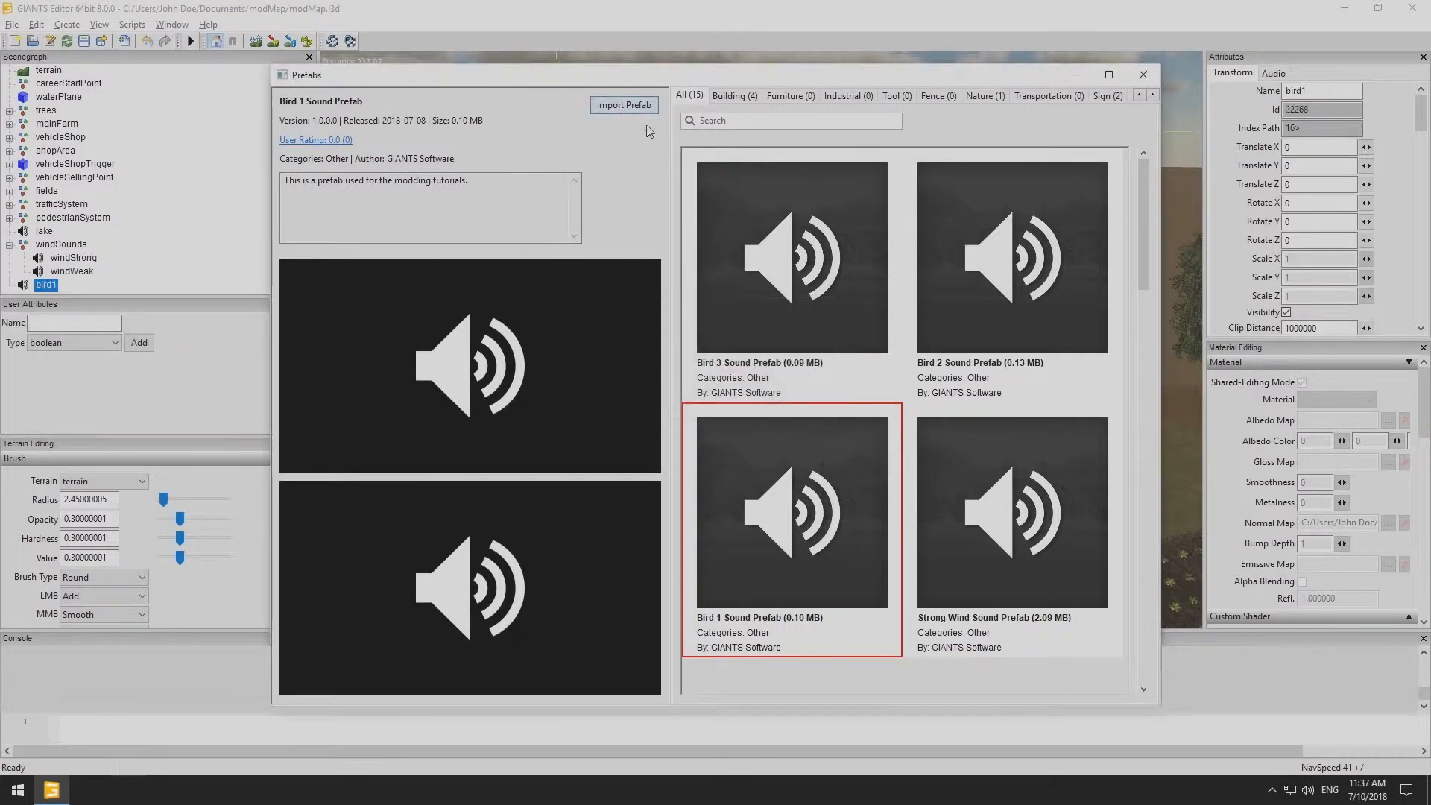
- Import the Bird 2 and Bird 3 Sound Prefabs, then close the prefab library
{"action": "left_click", "coordinate": [1018, 300]}
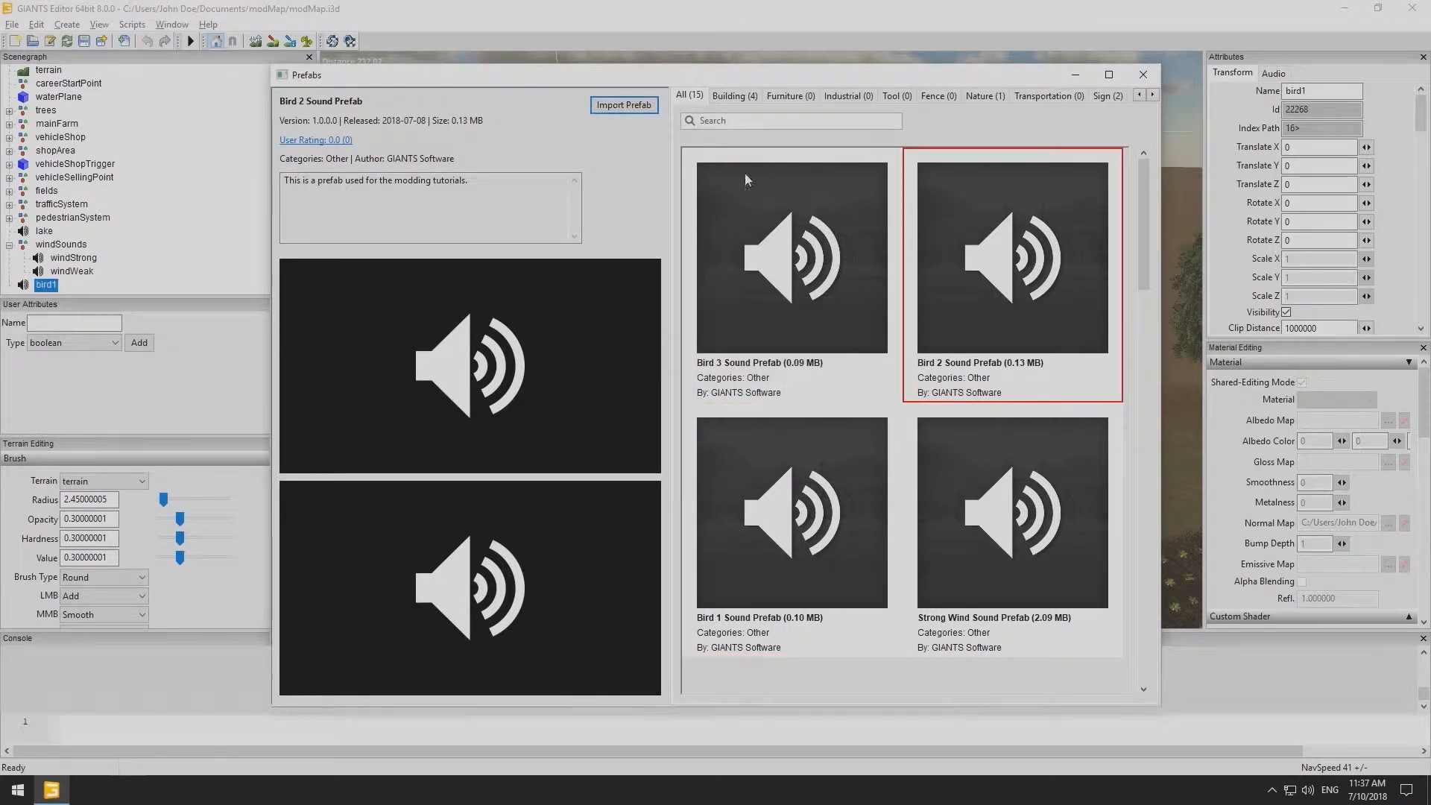
{"action": "left_click", "coordinate": [632, 109]}
{"action": "left_click", "coordinate": [689, 179]}
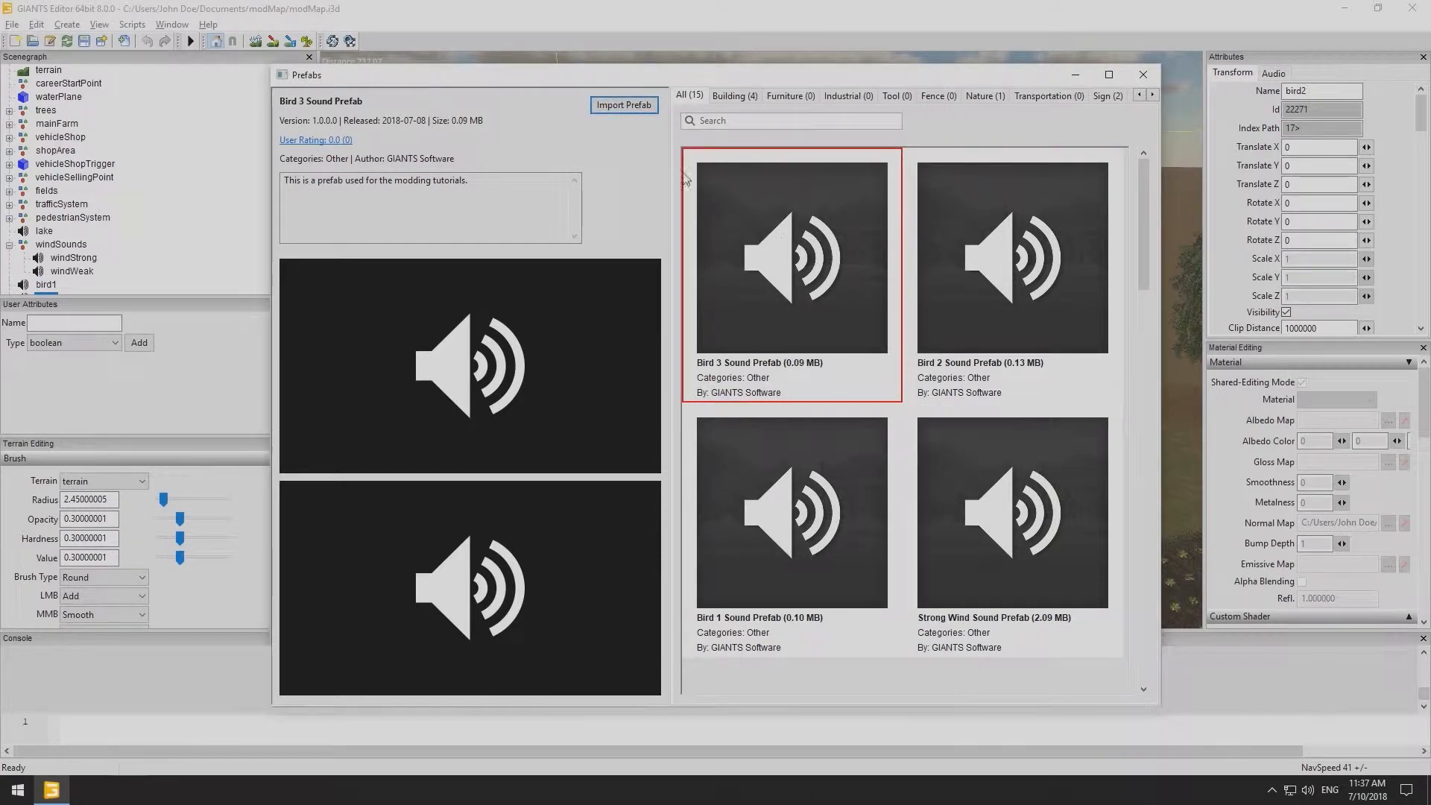
{"action": "left_click", "coordinate": [605, 107]}
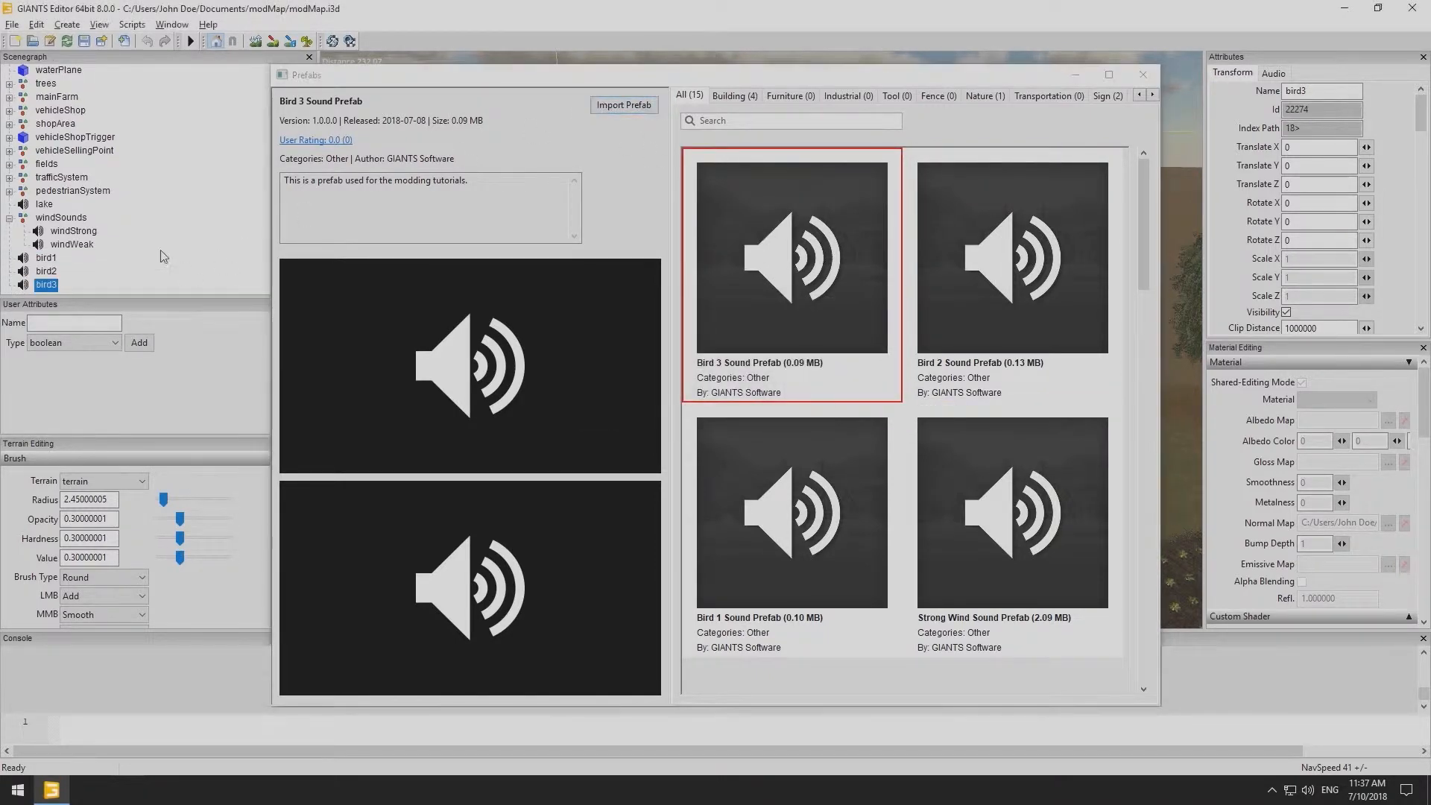
{"action": "left_click", "coordinate": [1143, 75]}
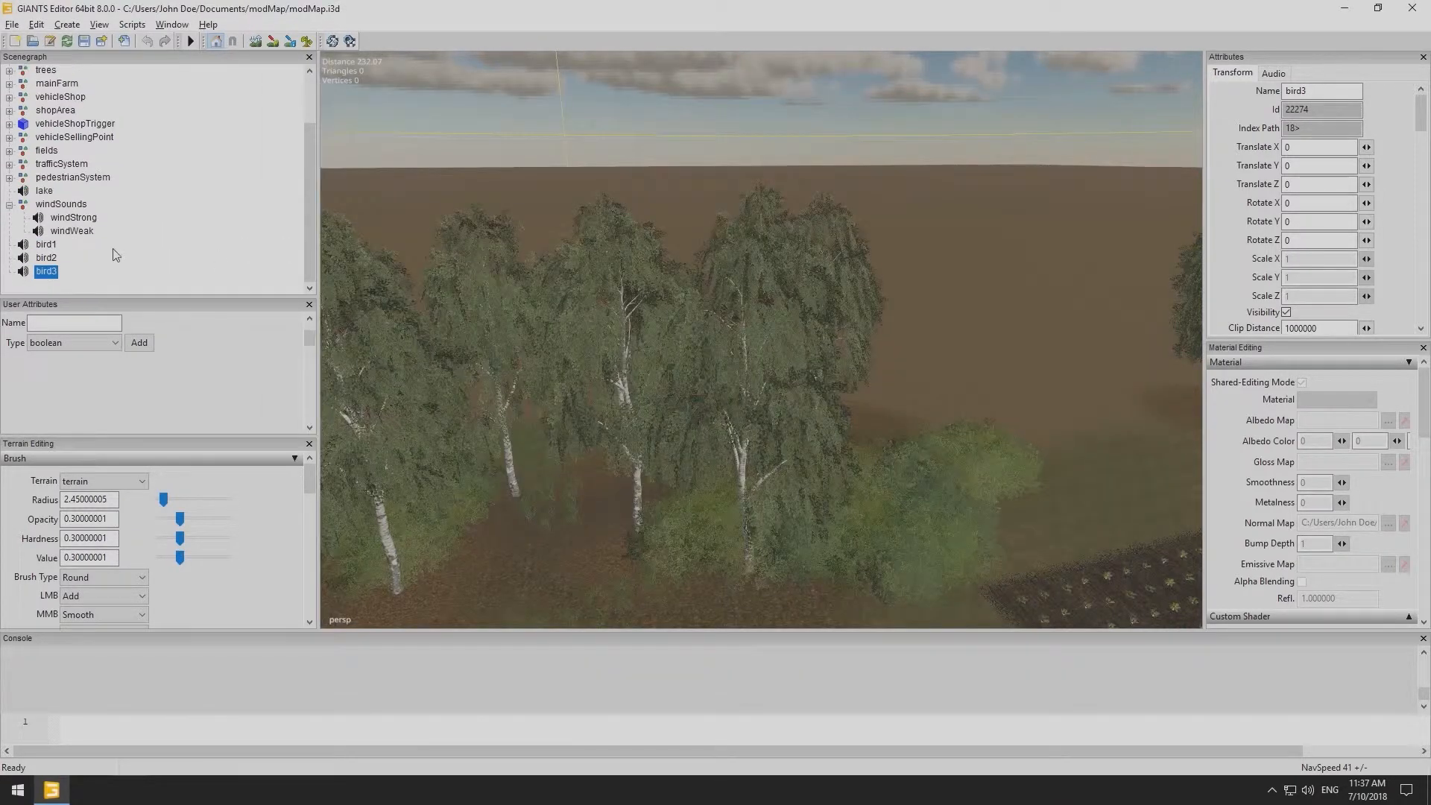
- Create a new transform group and rename it birdSounds
{"action": "left_click", "coordinate": [67, 25]}
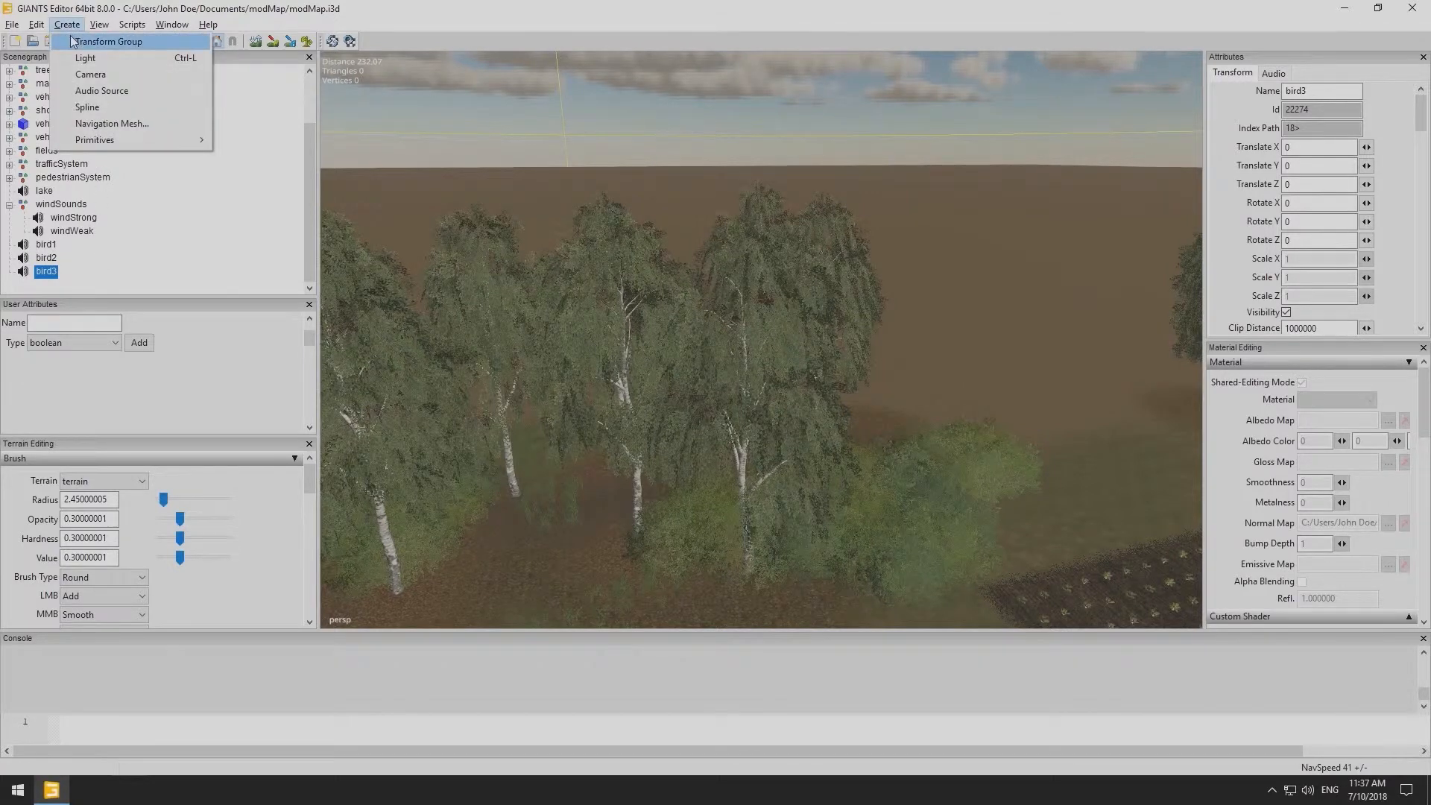
{"action": "left_click", "coordinate": [79, 39]}
{"action": "left_click", "coordinate": [63, 287]}
{"action": "double_click", "coordinate": [1342, 89]}
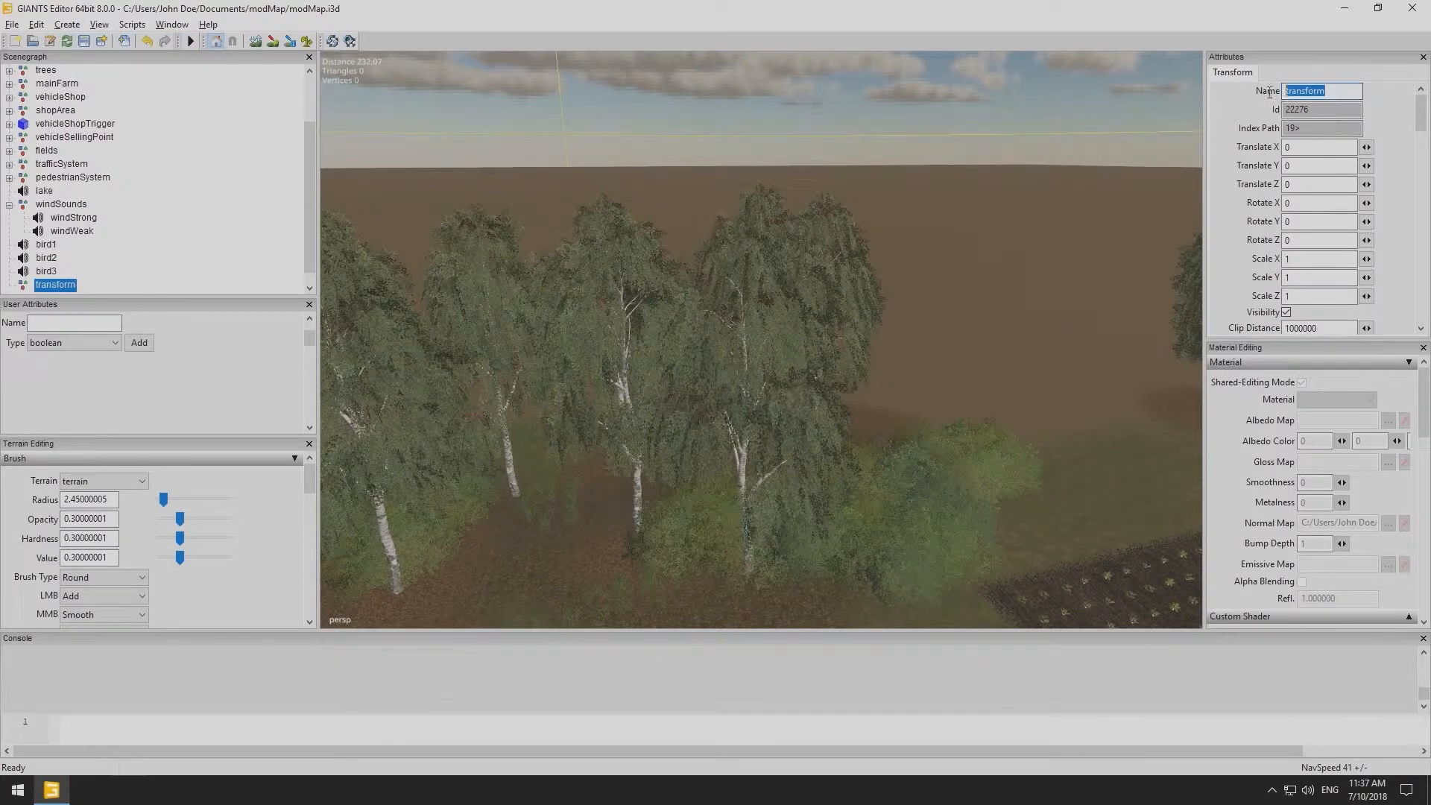
{"action": "type", "text": "birdSounds"}
{"action": "key", "text": "Return"}
- Move bird1, bird2 and bird3 into the birdSounds group and expand it
{"action": "left_click", "coordinate": [47, 244]}
{"action": "left_click", "coordinate": [48, 274], "text": "shift"}
{"action": "left_click_drag", "start_coordinate": [51, 248], "coordinate": [58, 288]}
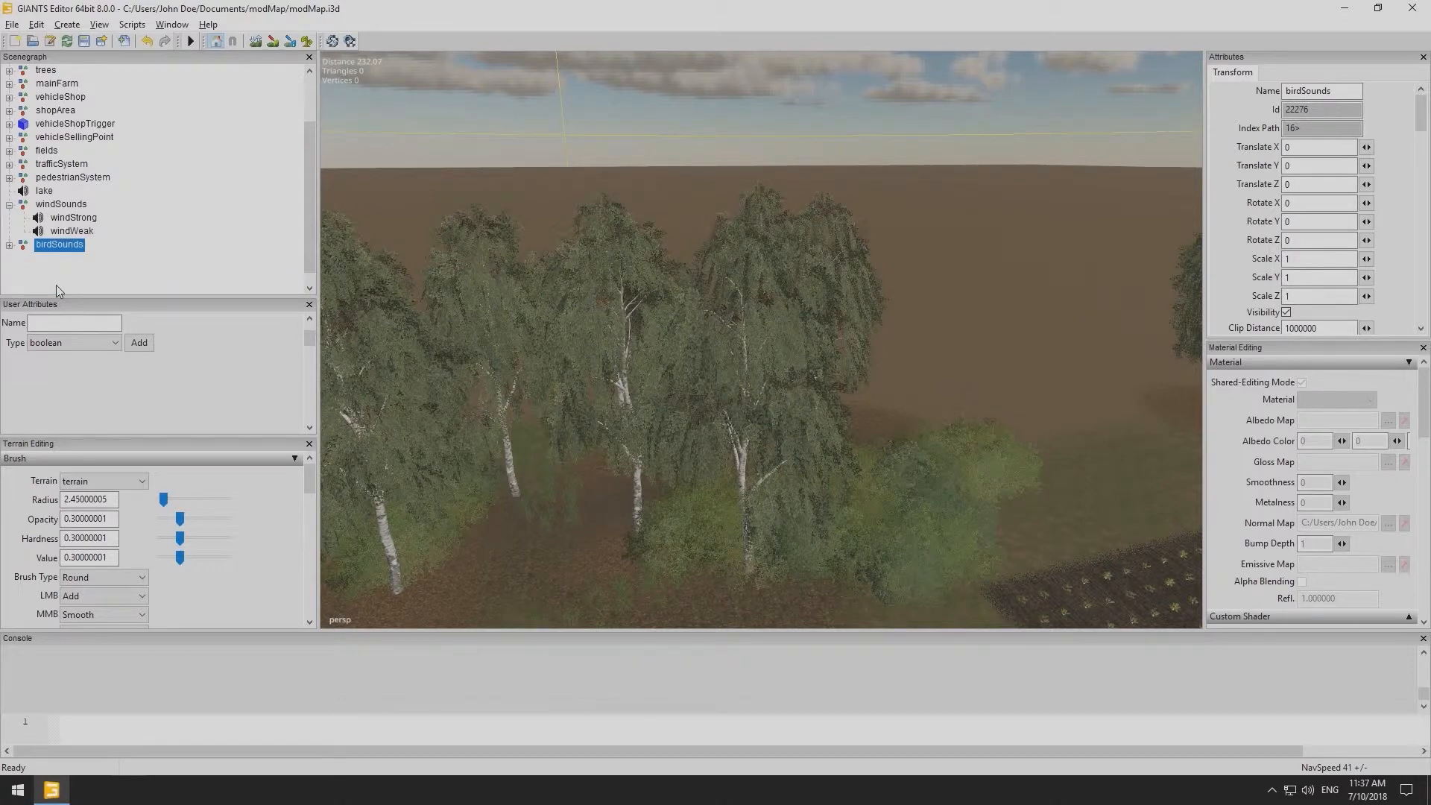
{"action": "left_click", "coordinate": [9, 244]}
- Turn off looping for the bird sounds and nest bird2 and bird3 under bird1
{"action": "left_click", "coordinate": [61, 258]}
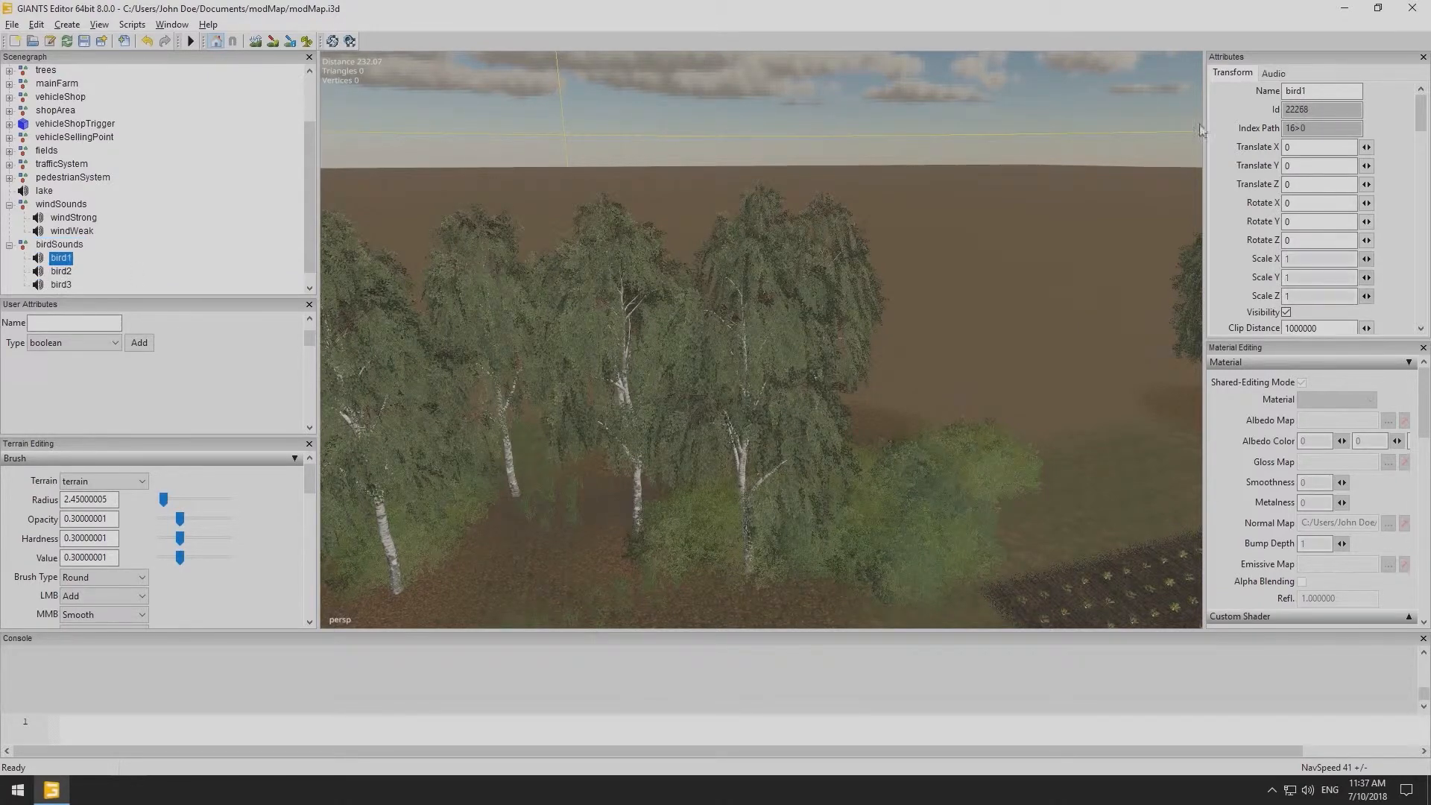
{"action": "left_click", "coordinate": [1273, 73]}
{"action": "left_click", "coordinate": [60, 273]}
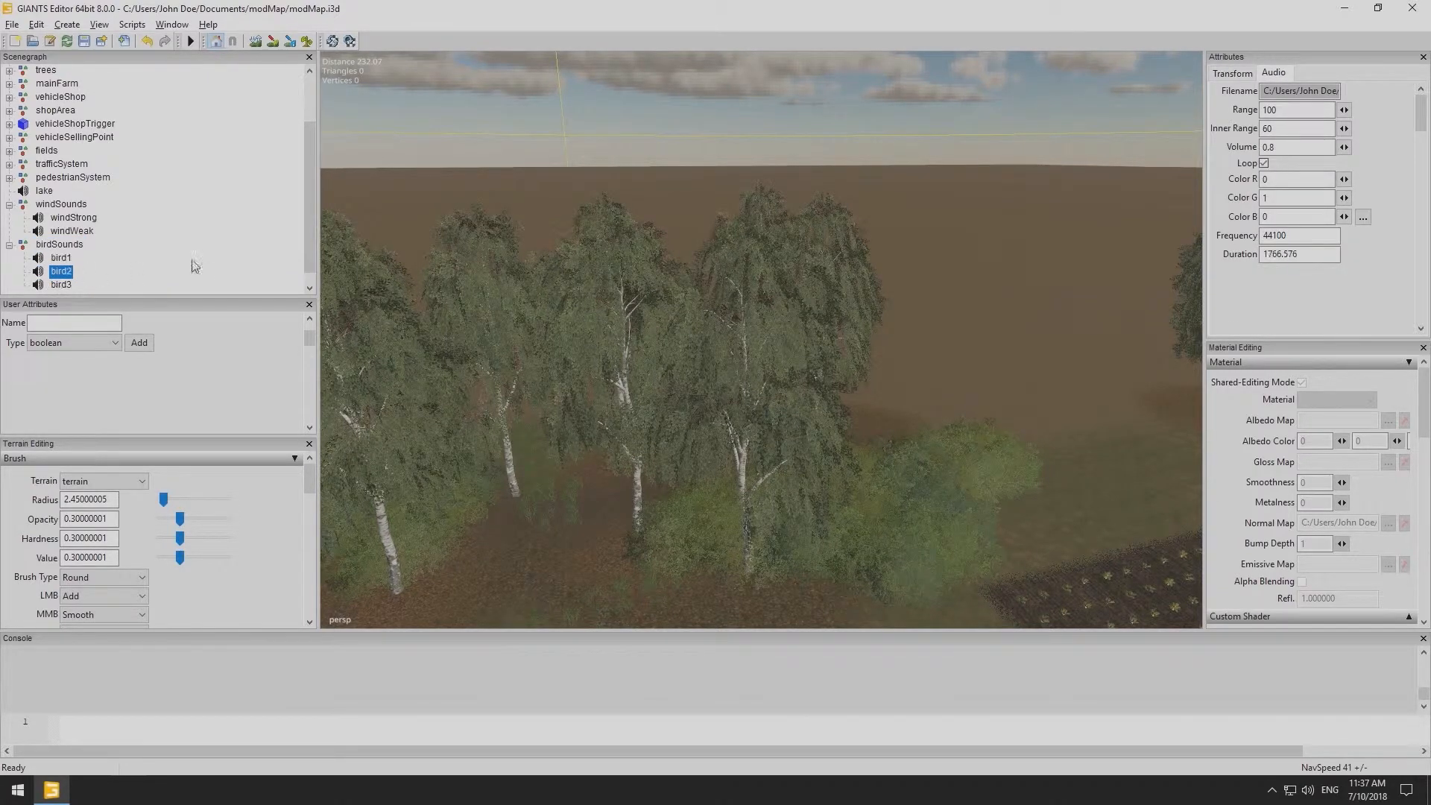
{"action": "left_click", "coordinate": [61, 286]}
{"action": "left_click", "coordinate": [1264, 164]}
{"action": "left_click", "coordinate": [66, 275], "text": "ctrl"}
{"action": "left_click_drag", "start_coordinate": [65, 274], "coordinate": [62, 258]}
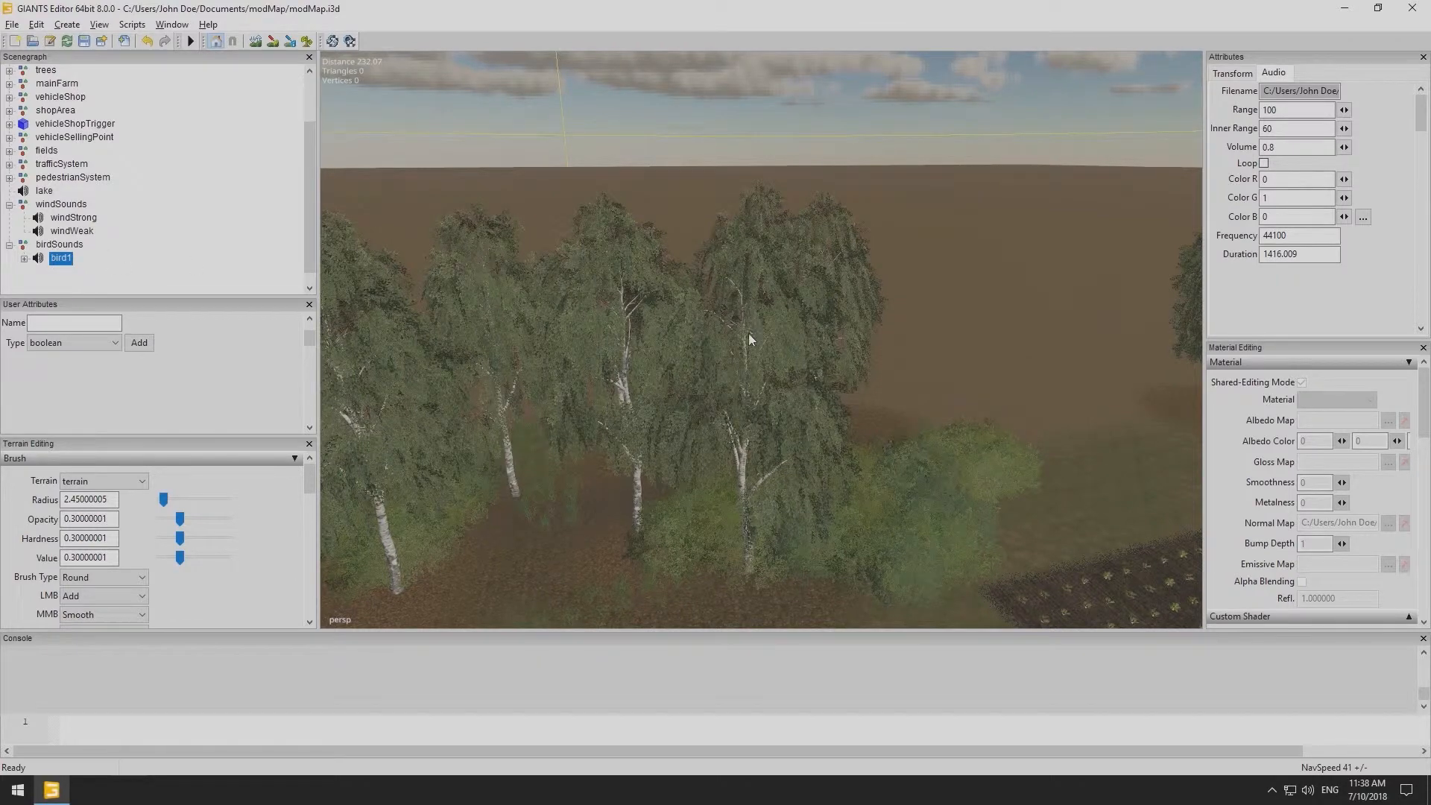
- Move the bird1 sound up into the birch tree canopy
{"action": "key", "text": "ctrl+b"}
{"action": "left_click_drag", "start_coordinate": [814, 267], "coordinate": [774, 359], "text": "alt"}
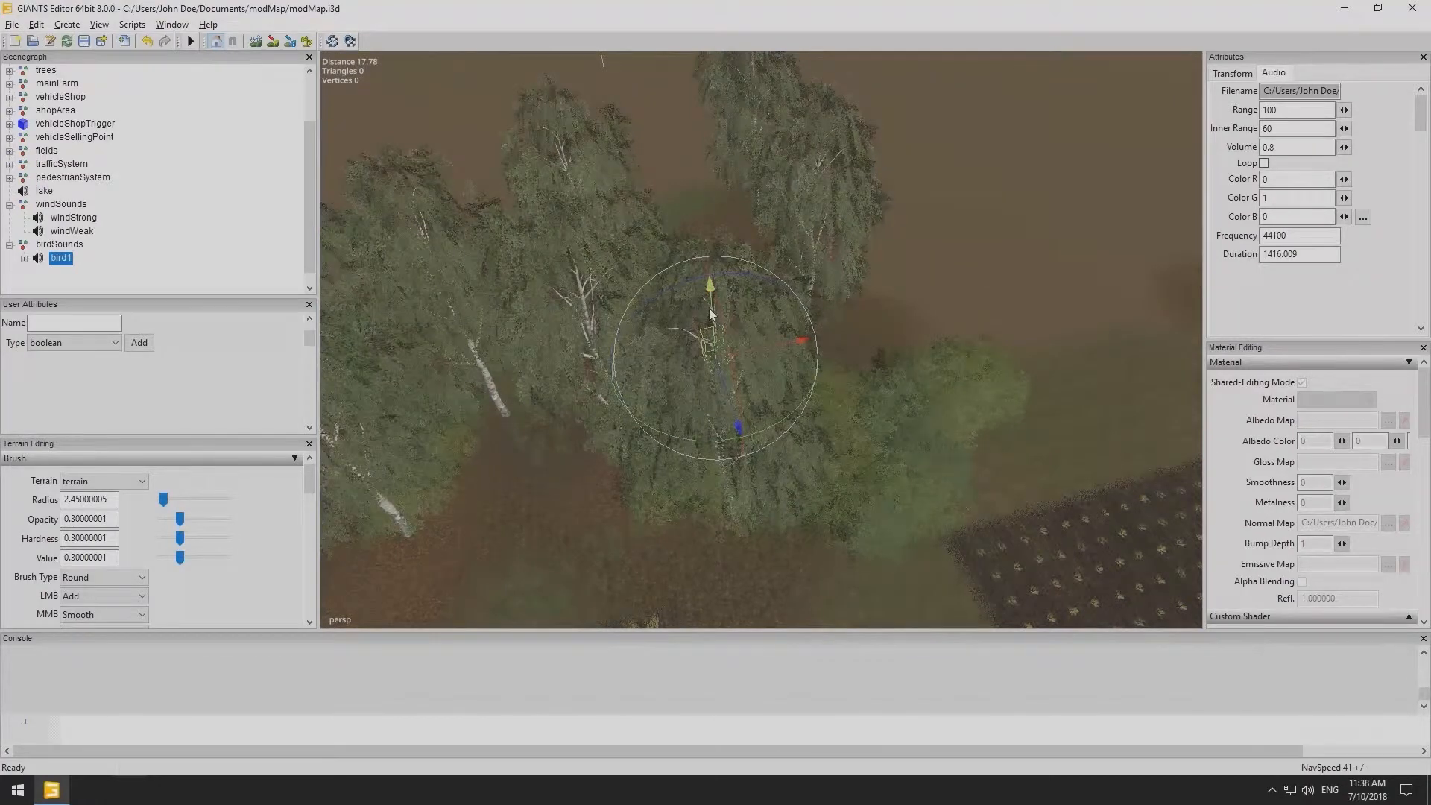
{"action": "left_click_drag", "start_coordinate": [712, 313], "coordinate": [746, 324]}
{"action": "middle_click_drag", "start_coordinate": [759, 381], "coordinate": [761, 355], "text": "alt"}
{"action": "left_click_drag", "start_coordinate": [761, 354], "coordinate": [769, 295], "text": "alt"}
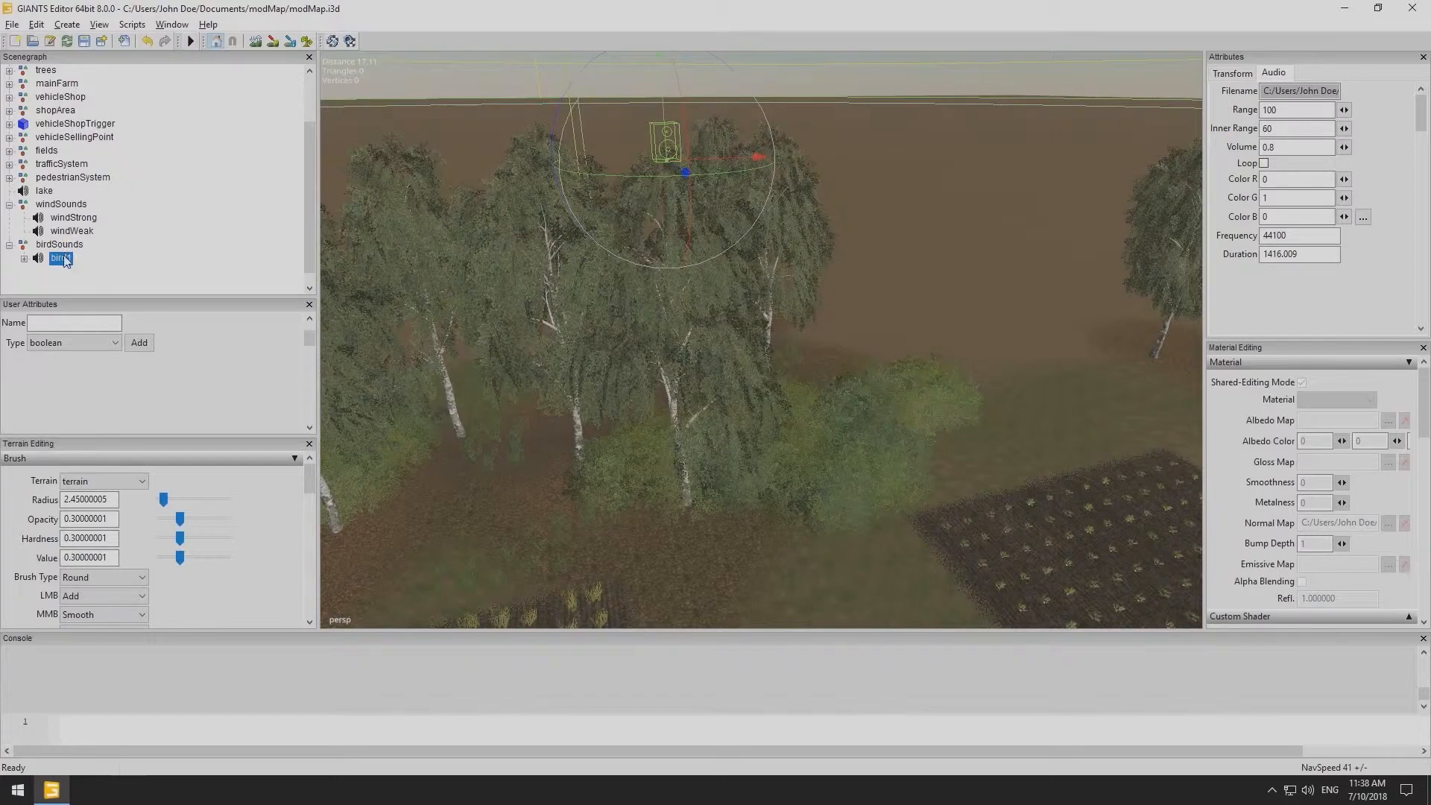
- Add a script callback user attribute named onCreate to bird1
{"action": "left_click", "coordinate": [67, 342]}
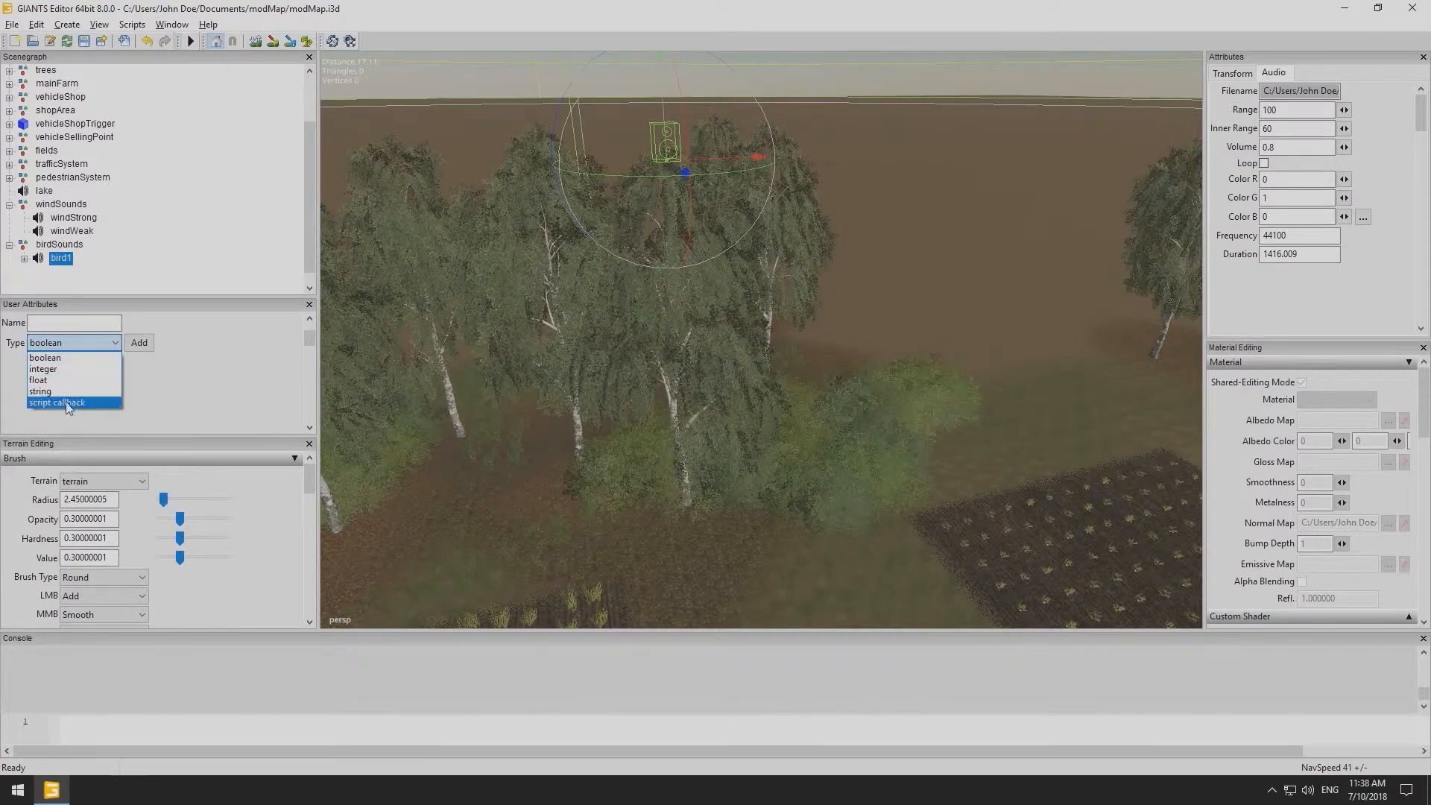
{"action": "left_click", "coordinate": [63, 393]}
{"action": "left_click", "coordinate": [71, 322]}
{"action": "type", "text": "o"}
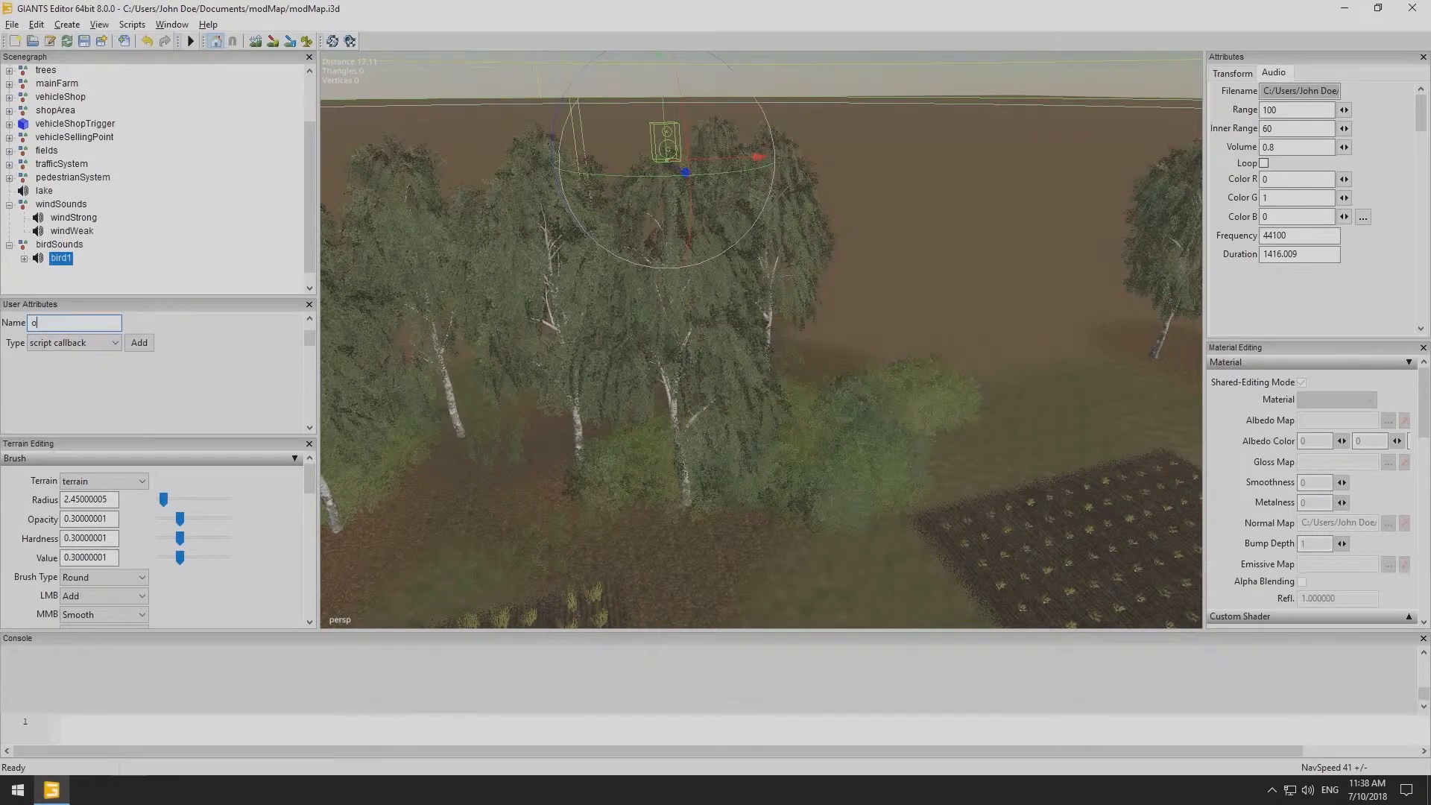
{"action": "type", "text": "nCreate"}
{"action": "left_click", "coordinate": [136, 345]}
- Copy windWeak's onCreate value CreateSoundNode and paste it into bird1's onCreate attribute
{"action": "left_click", "coordinate": [70, 232]}
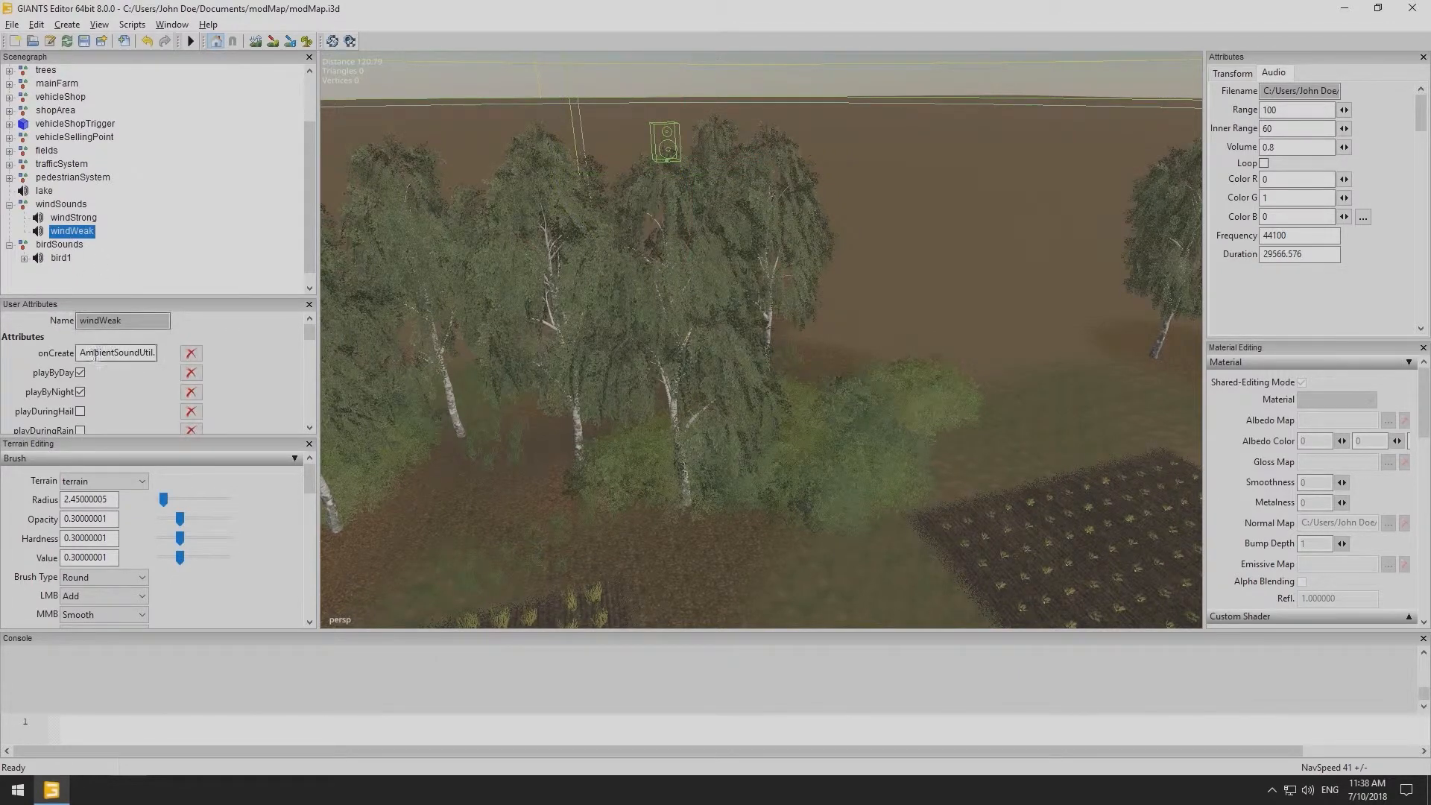
{"action": "left_click_drag", "start_coordinate": [80, 354], "coordinate": [151, 353]}
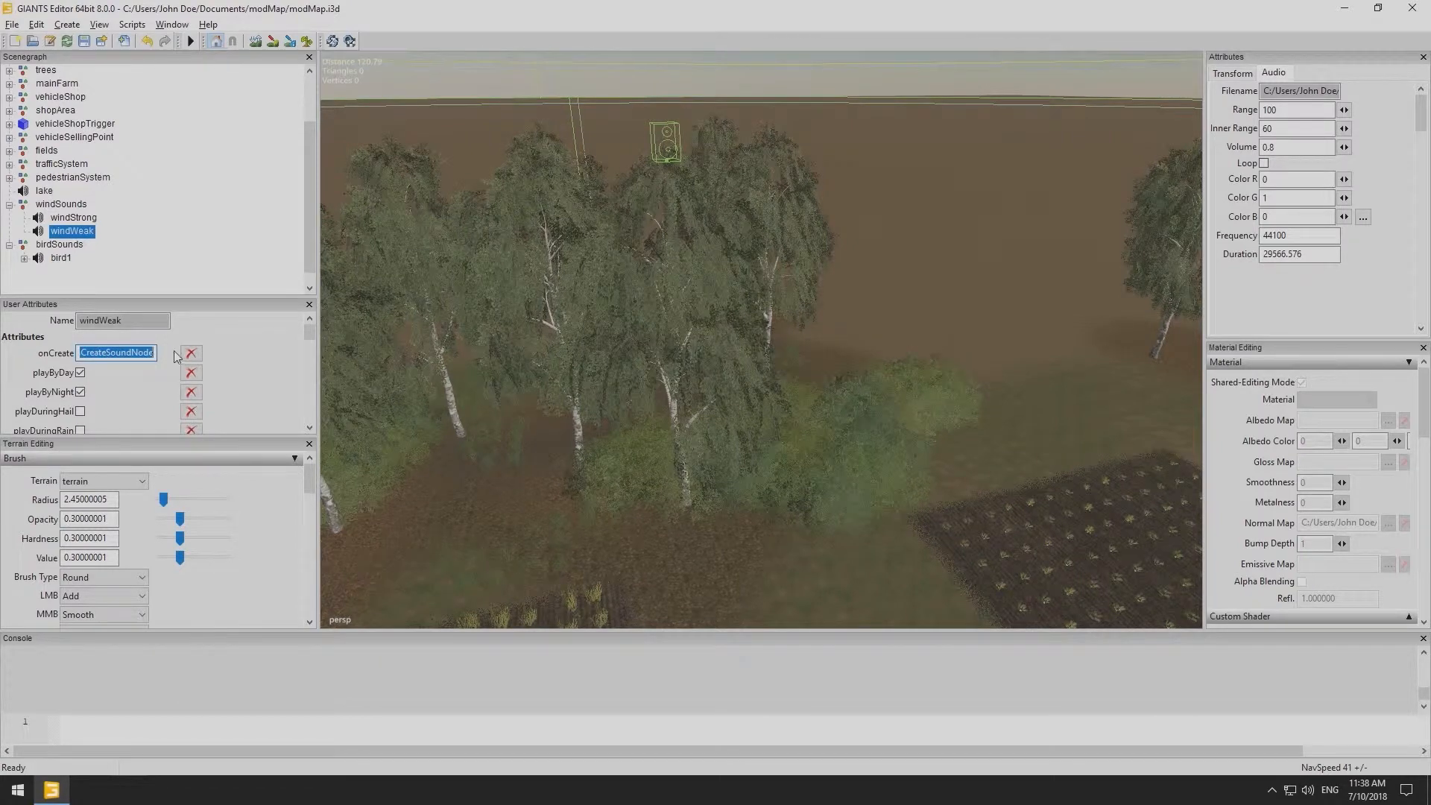
{"action": "left_click", "coordinate": [62, 258]}
{"action": "left_click", "coordinate": [70, 353]}
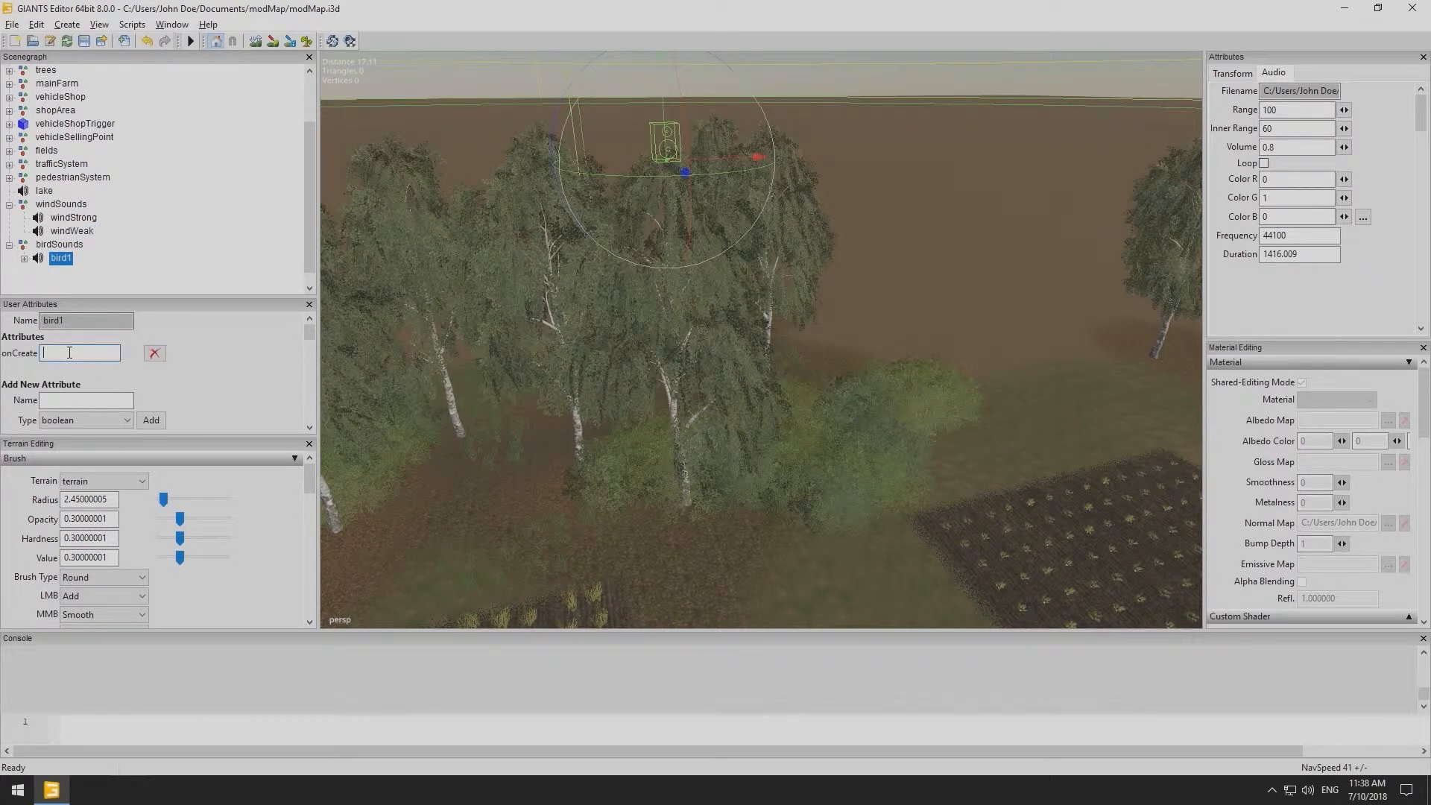
{"action": "type", "text": "CreateSoundNode"}
- Run the Ambient Sound3D sound script on bird1
{"action": "left_click", "coordinate": [127, 26]}
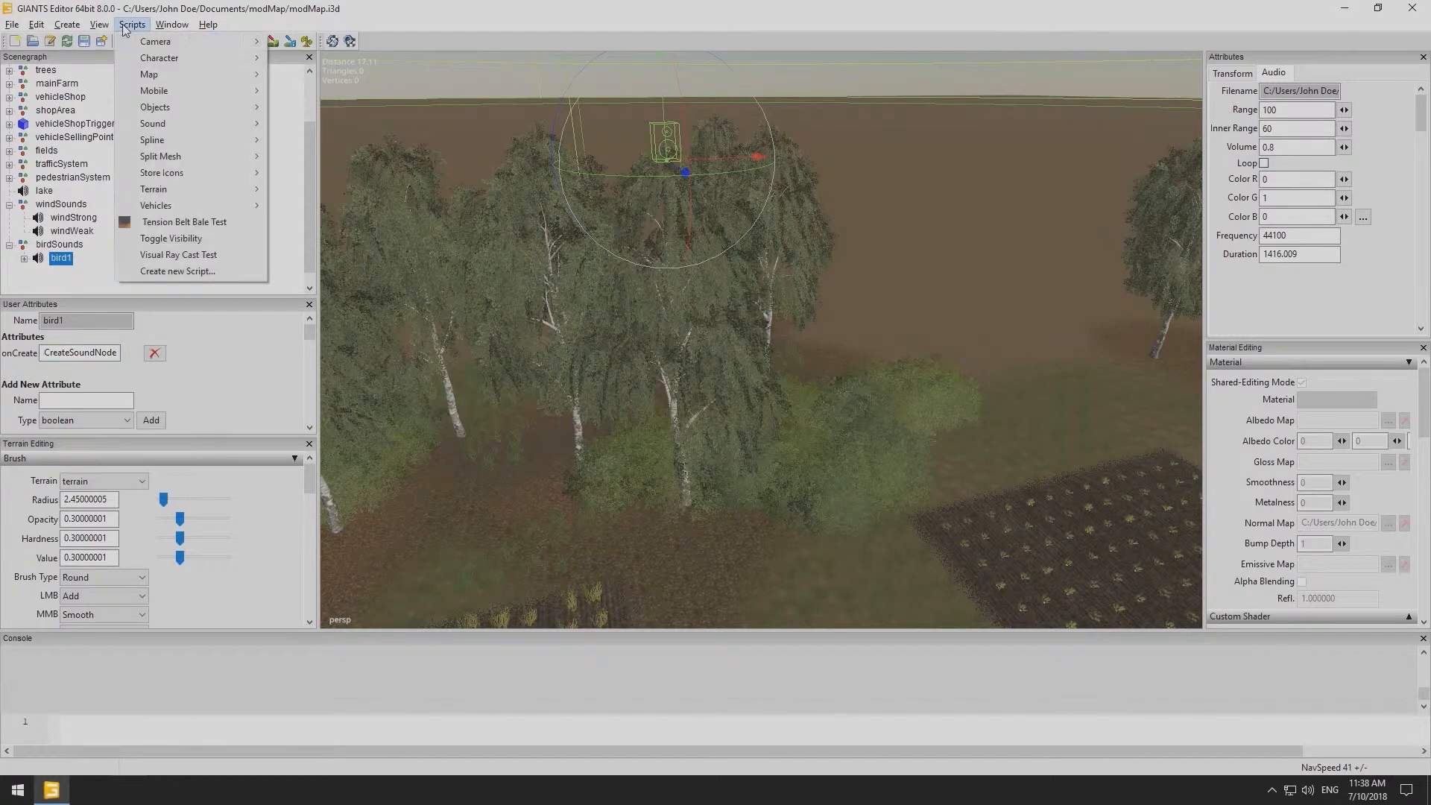
{"action": "mouse_move", "coordinate": [173, 124]}
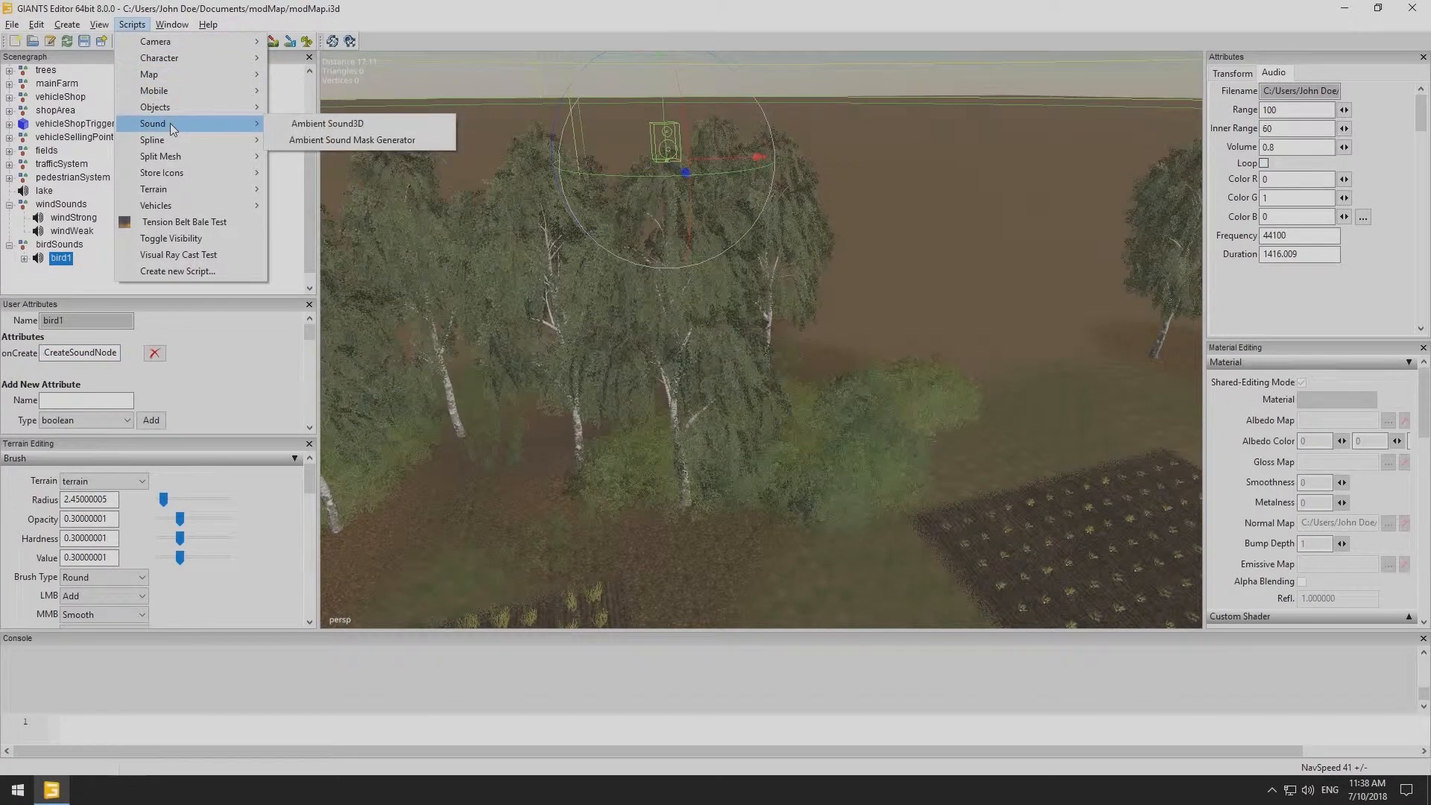
{"action": "left_click", "coordinate": [276, 124]}
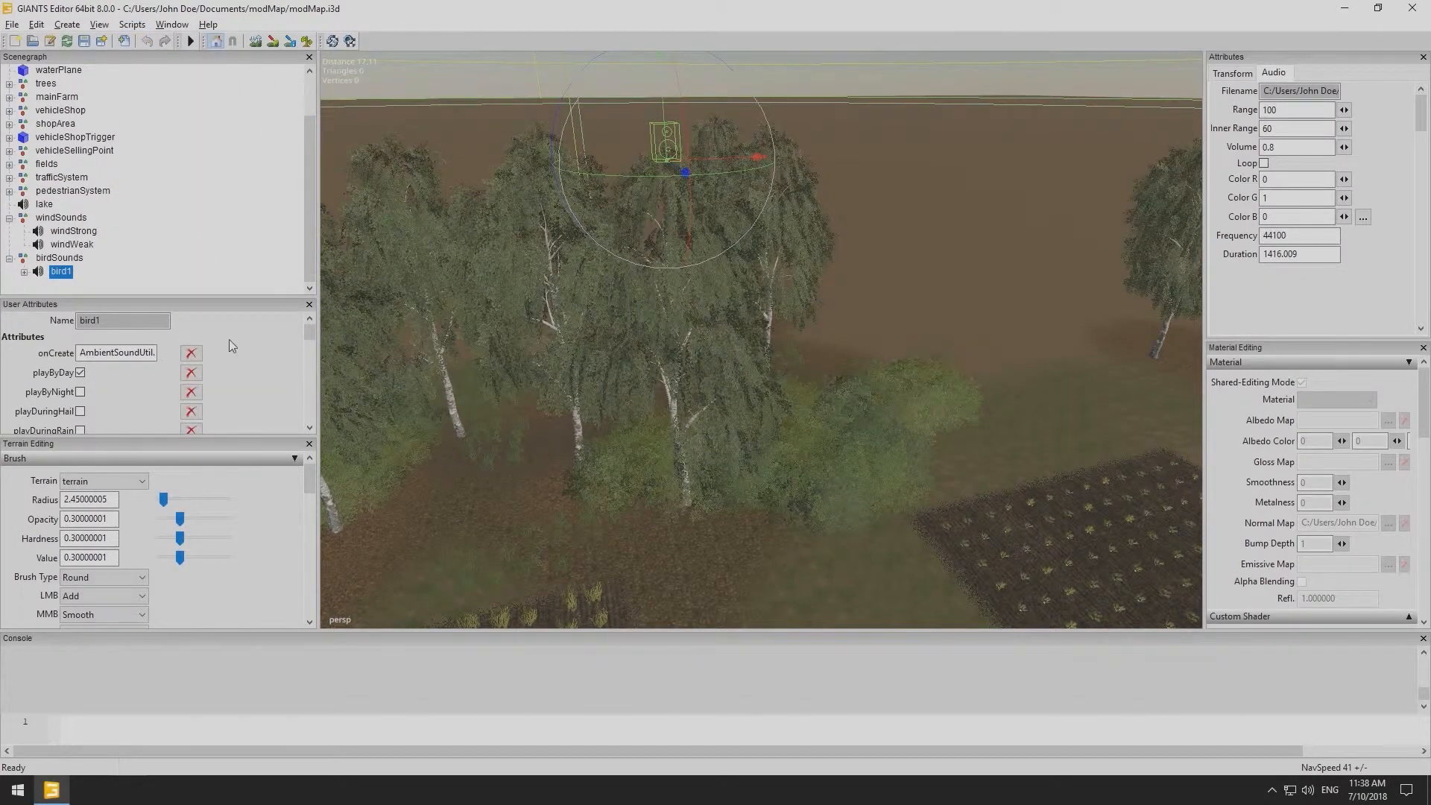
- Enable the playHour attribute for bird1
{"action": "scroll", "coordinate": [229, 338], "scroll_direction": "down", "scroll_amount": 1}
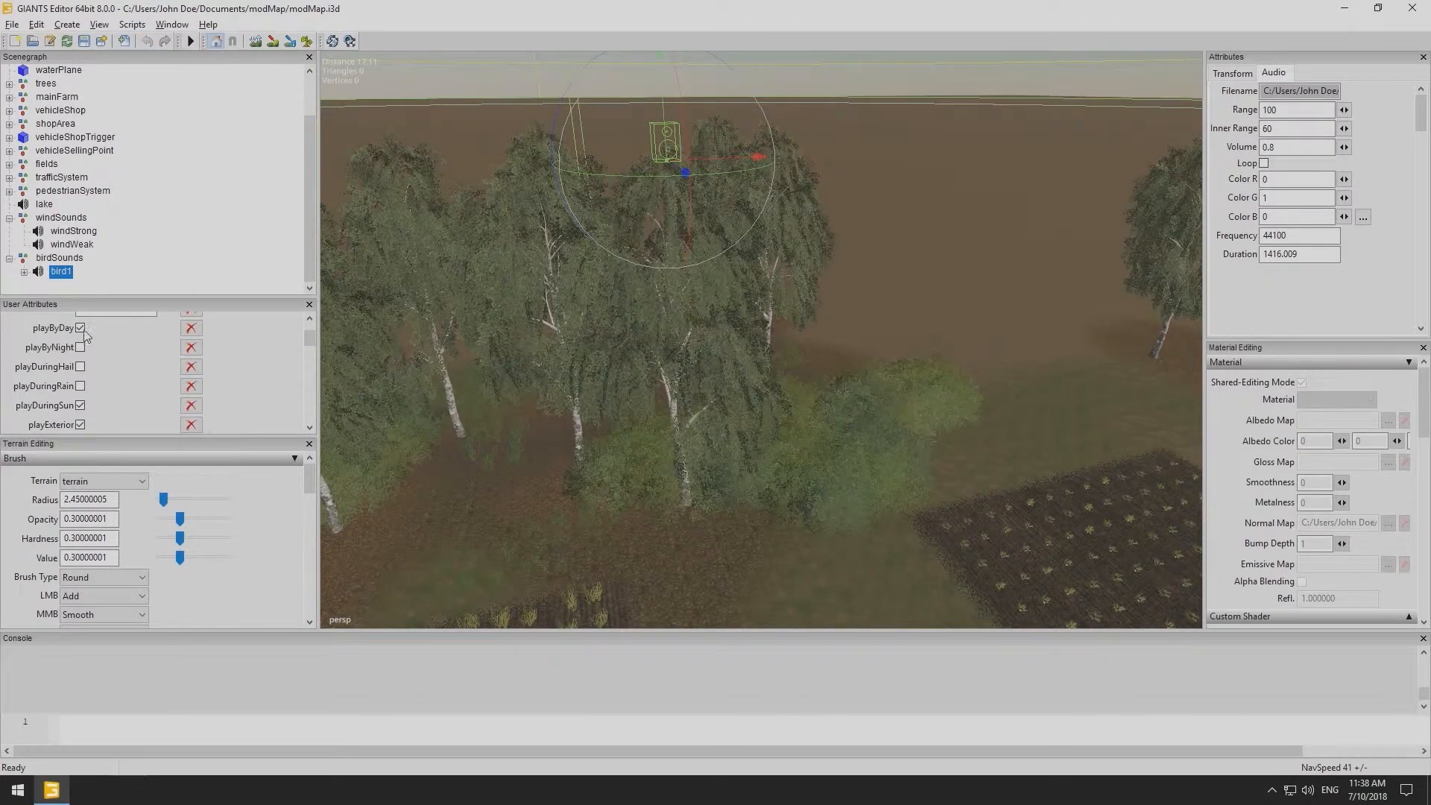
{"action": "scroll", "coordinate": [82, 407], "scroll_direction": "down", "scroll_amount": 1}
{"action": "left_click", "coordinate": [80, 400]}
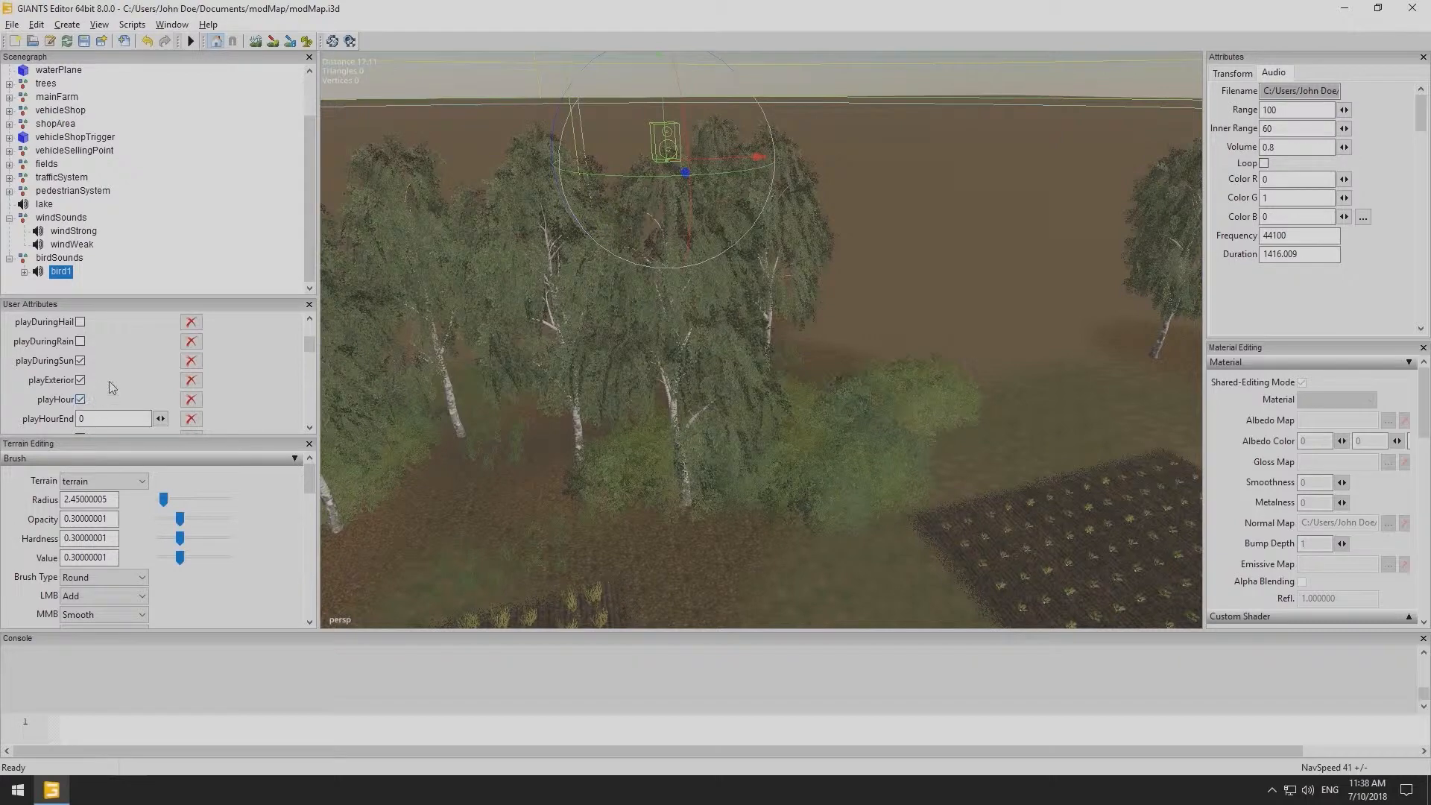
- Set bird1's playHourStart to 2 and playHourEnd to 23
{"action": "scroll", "coordinate": [109, 382], "scroll_direction": "down", "scroll_amount": 1}
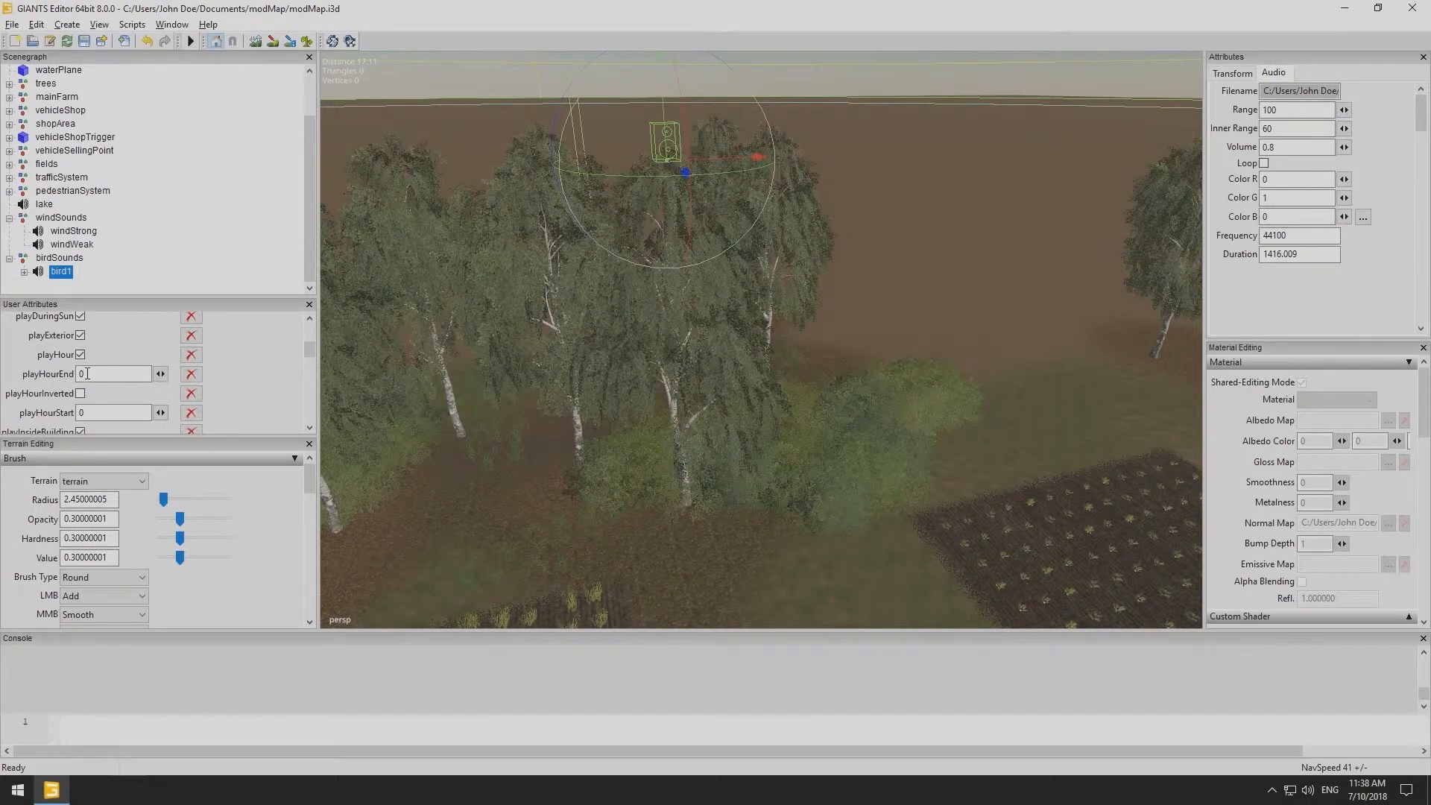
{"action": "scroll", "coordinate": [104, 393], "scroll_direction": "down", "scroll_amount": 1}
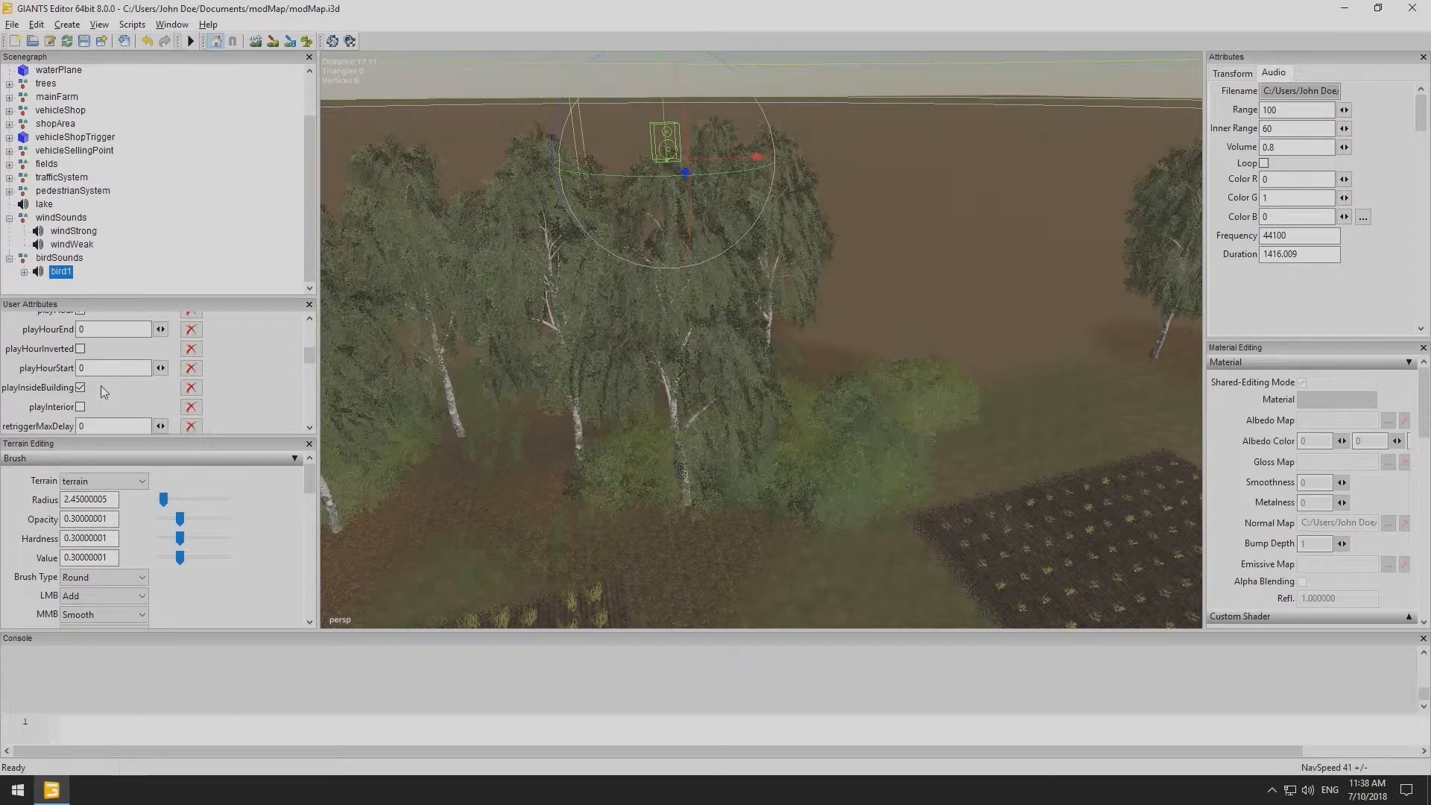
{"action": "scroll", "coordinate": [102, 387], "scroll_direction": "up", "scroll_amount": 1}
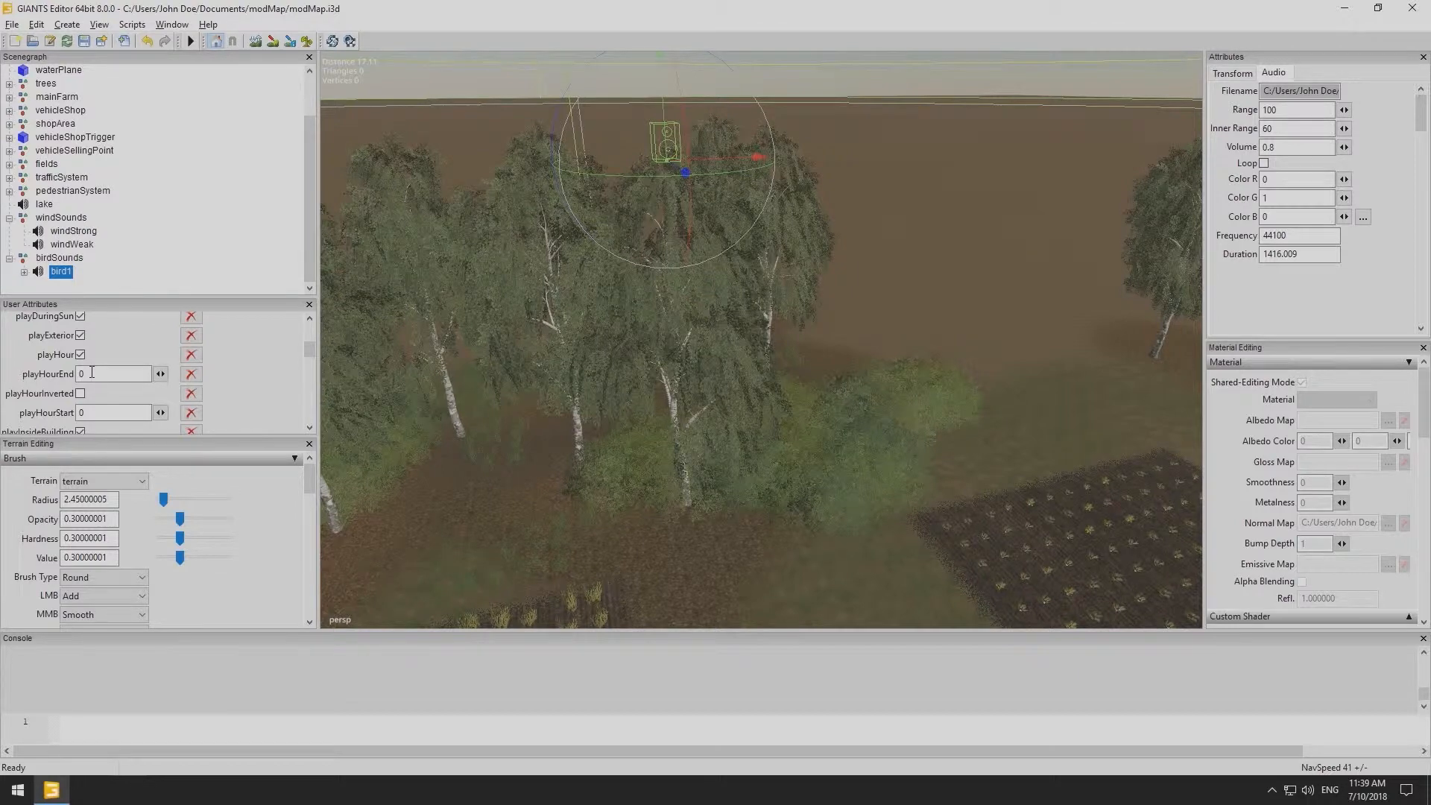
{"action": "double_click", "coordinate": [77, 413]}
{"action": "type", "text": "12"}
{"action": "double_click", "coordinate": [78, 374]}
{"action": "type", "text": "1"}
{"action": "left_click_drag", "start_coordinate": [95, 412], "coordinate": [62, 378]}
{"action": "type", "text": "2"}
{"action": "type", "text": "23"}
{"action": "scroll", "coordinate": [256, 373], "scroll_direction": "down", "scroll_amount": 2}
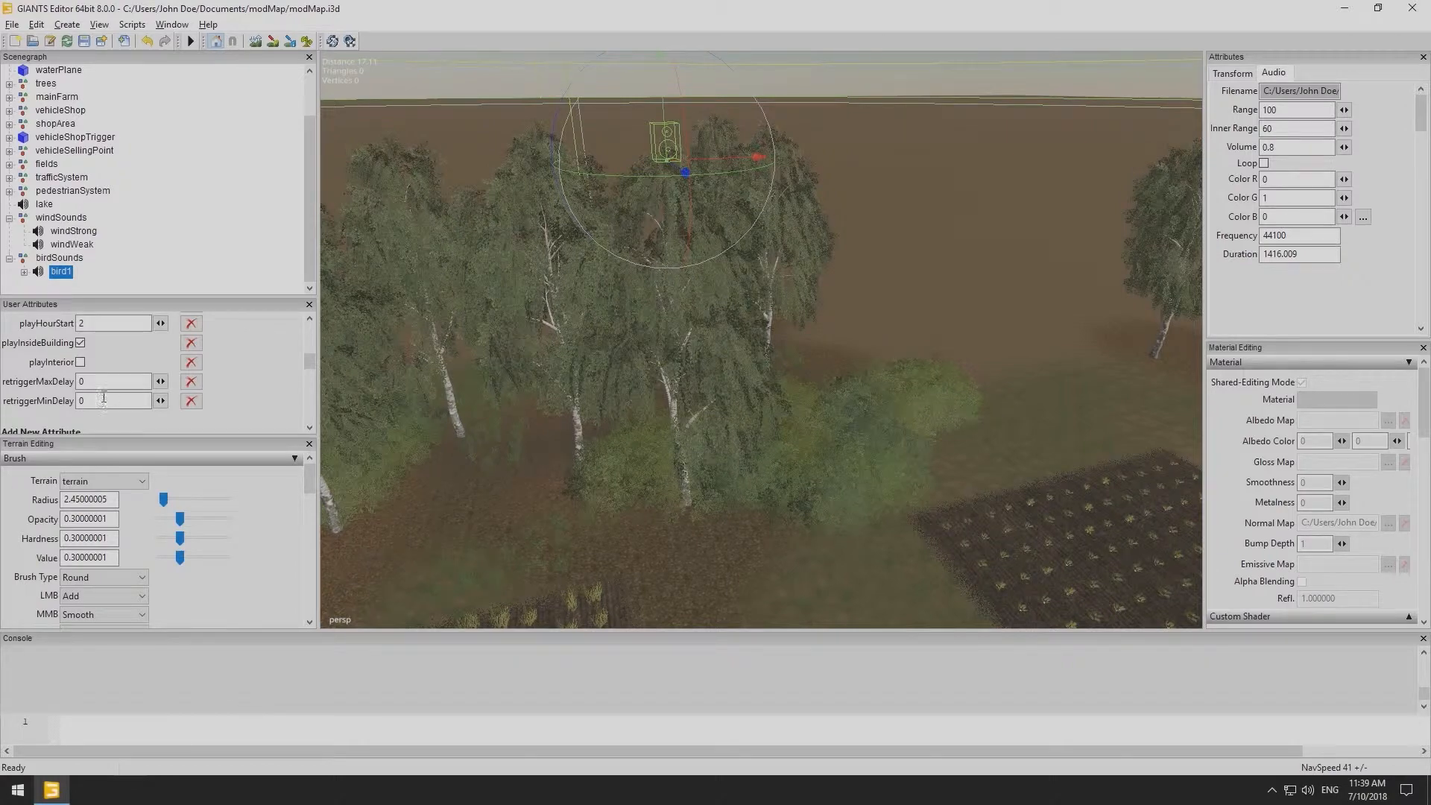
- Set bird1's retriggerMaxDelay to 15 and retriggerMinDelay to 7
{"action": "double_click", "coordinate": [106, 380]}
{"action": "type", "text": "15"}
{"action": "double_click", "coordinate": [106, 401]}
{"action": "type", "text": "7"}
{"action": "scroll", "coordinate": [230, 391], "scroll_direction": "down", "scroll_amount": 1}
{"action": "left_click", "coordinate": [103, 288]}
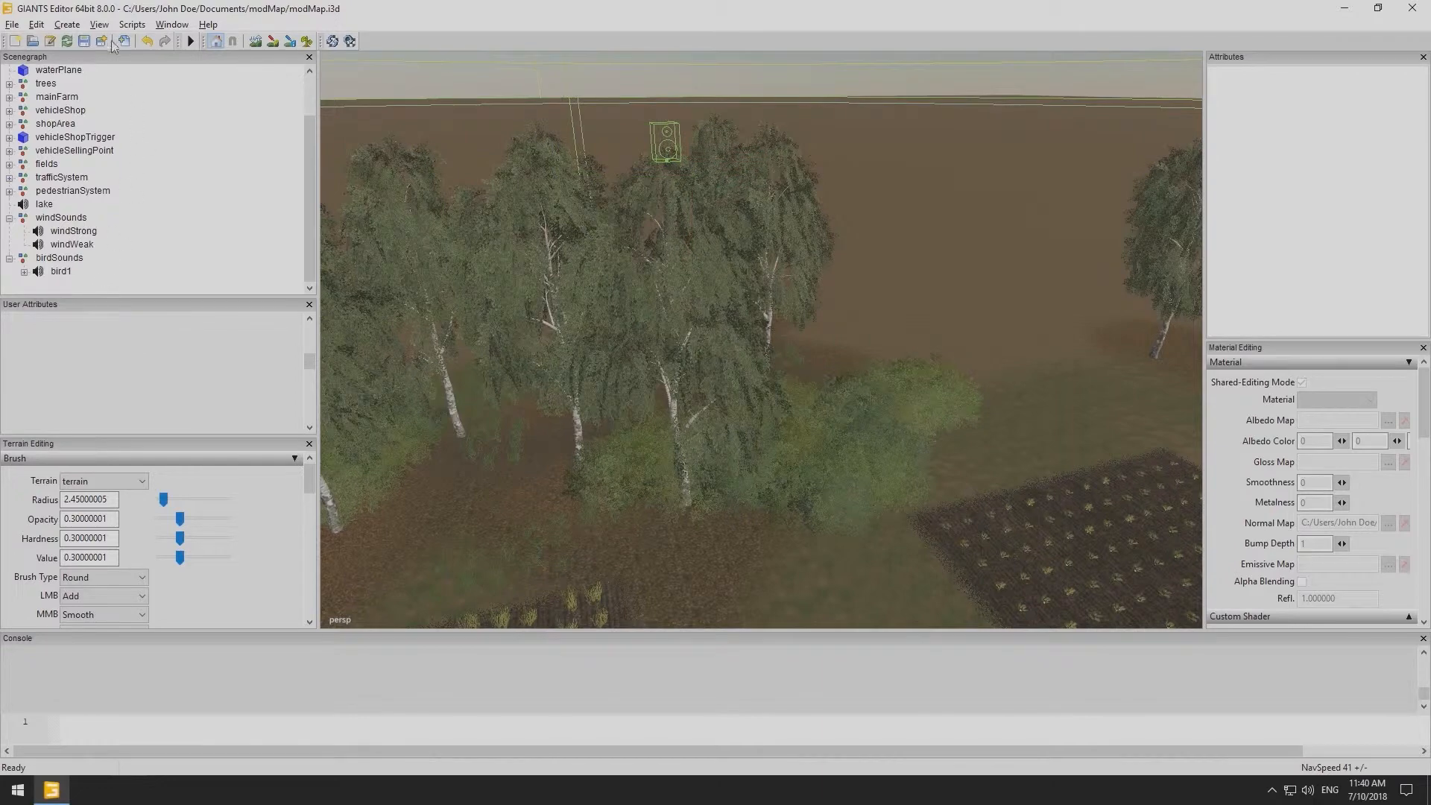
- Create a new transform group named sounds and collapse the windSounds and birdSounds groups
{"action": "left_click", "coordinate": [66, 24]}
{"action": "left_click", "coordinate": [89, 42]}
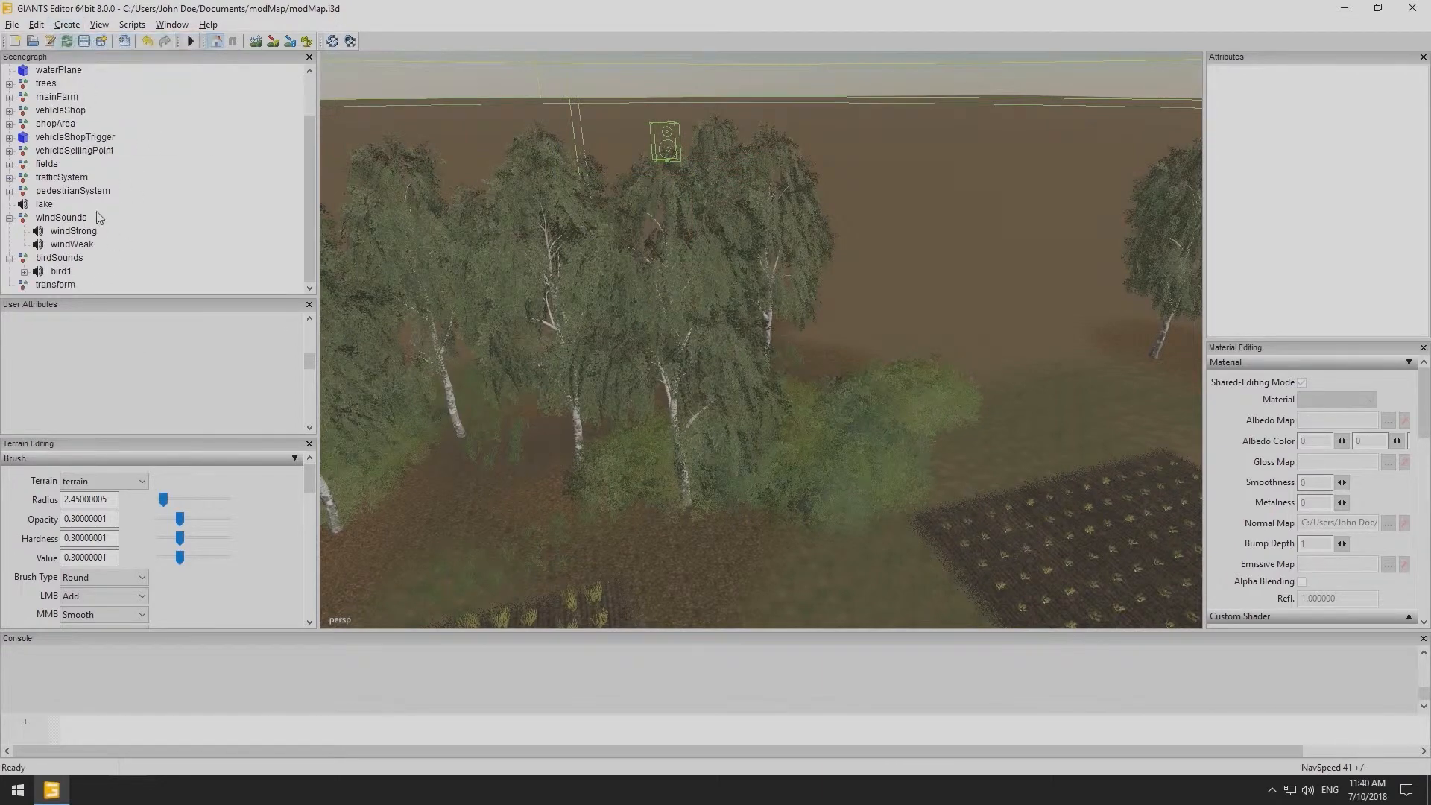
{"action": "left_click", "coordinate": [68, 284]}
{"action": "double_click", "coordinate": [1340, 93]}
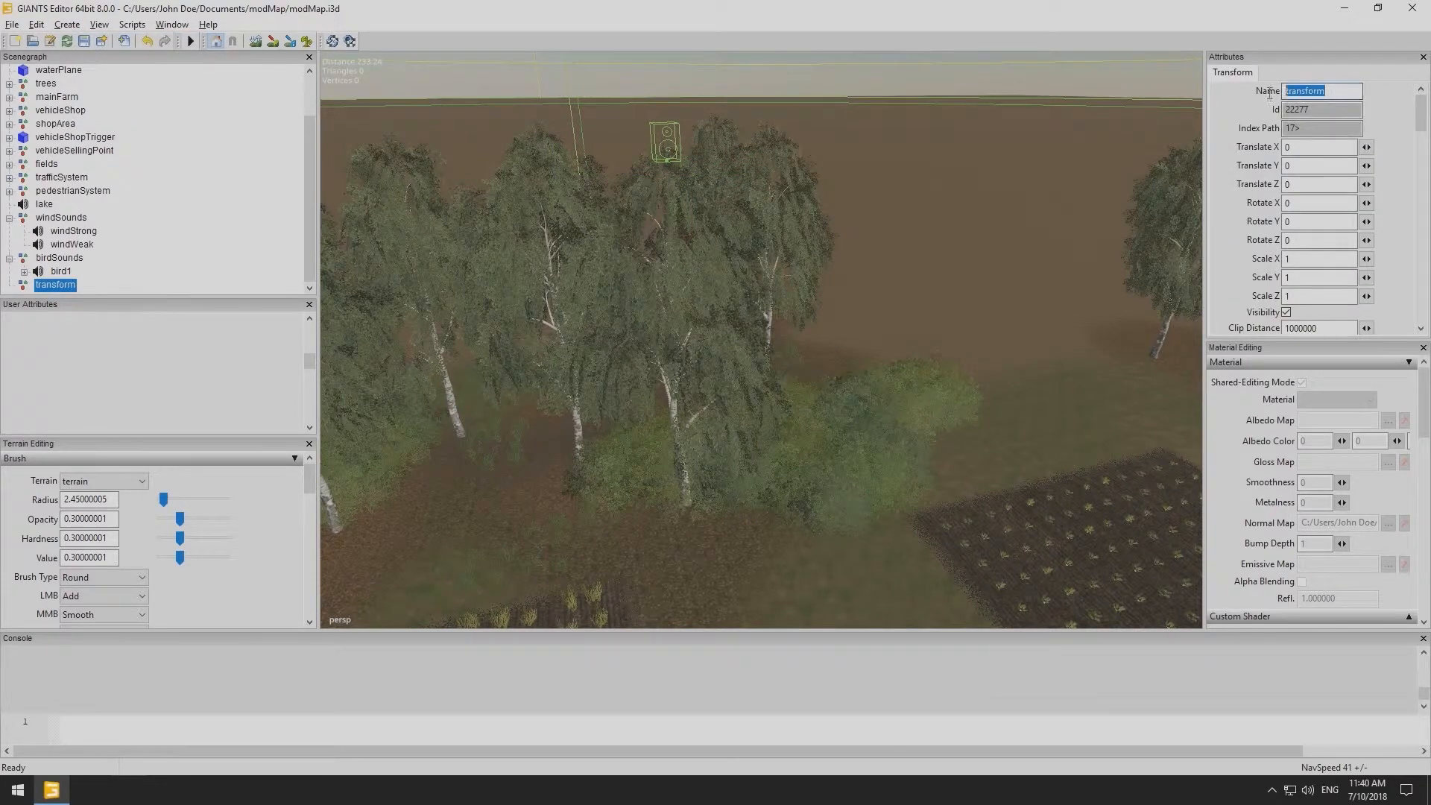
{"action": "type", "text": "sounds"}
{"action": "key", "text": "Return"}
{"action": "left_click", "coordinate": [109, 284]}
{"action": "left_click", "coordinate": [68, 259]}
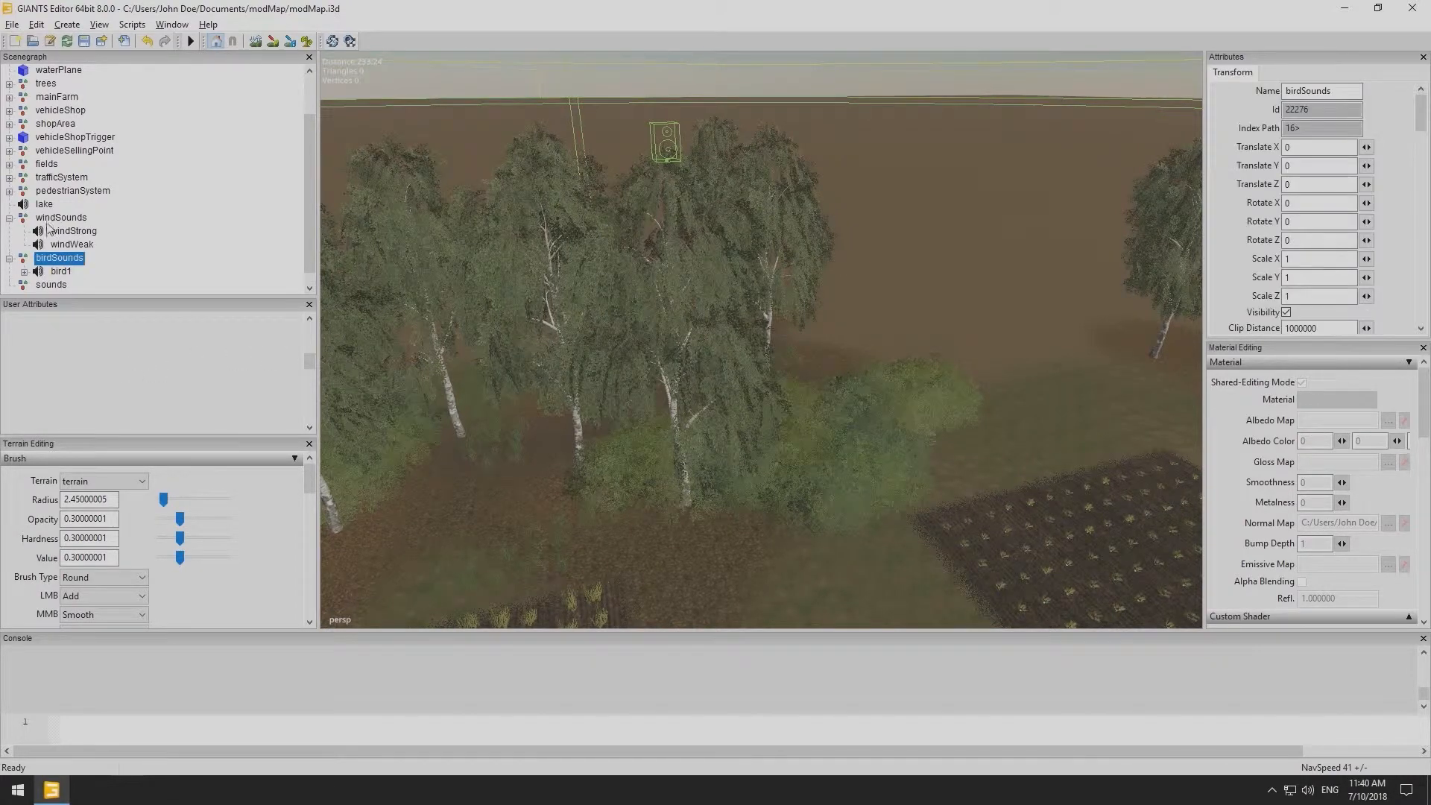
{"action": "left_click", "coordinate": [9, 218]}
{"action": "left_click", "coordinate": [9, 245]}
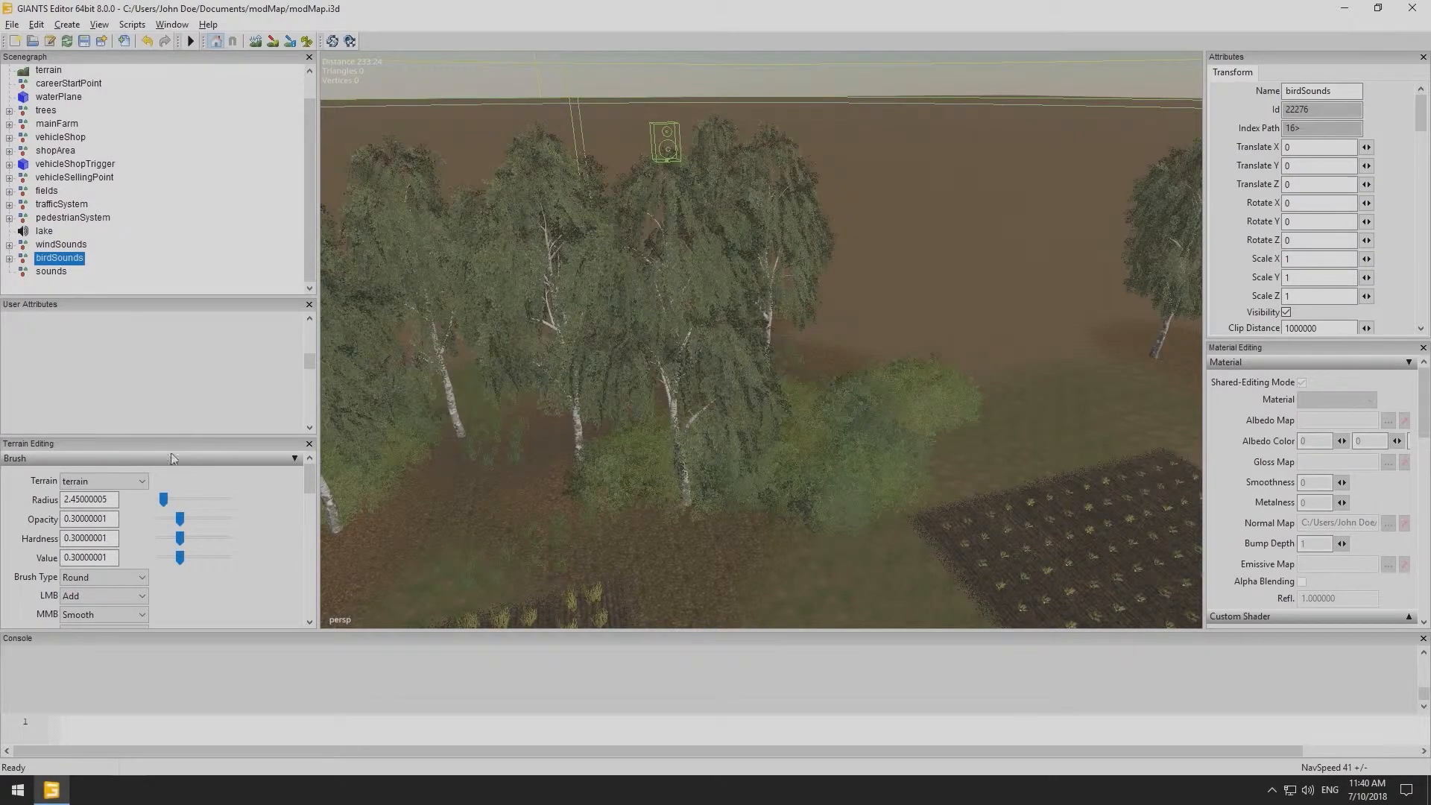
- Open modMap_sound.xml from the modMap folder in Notepad++ and examine its ambient sample entries
{"action": "left_click", "coordinate": [88, 790]}
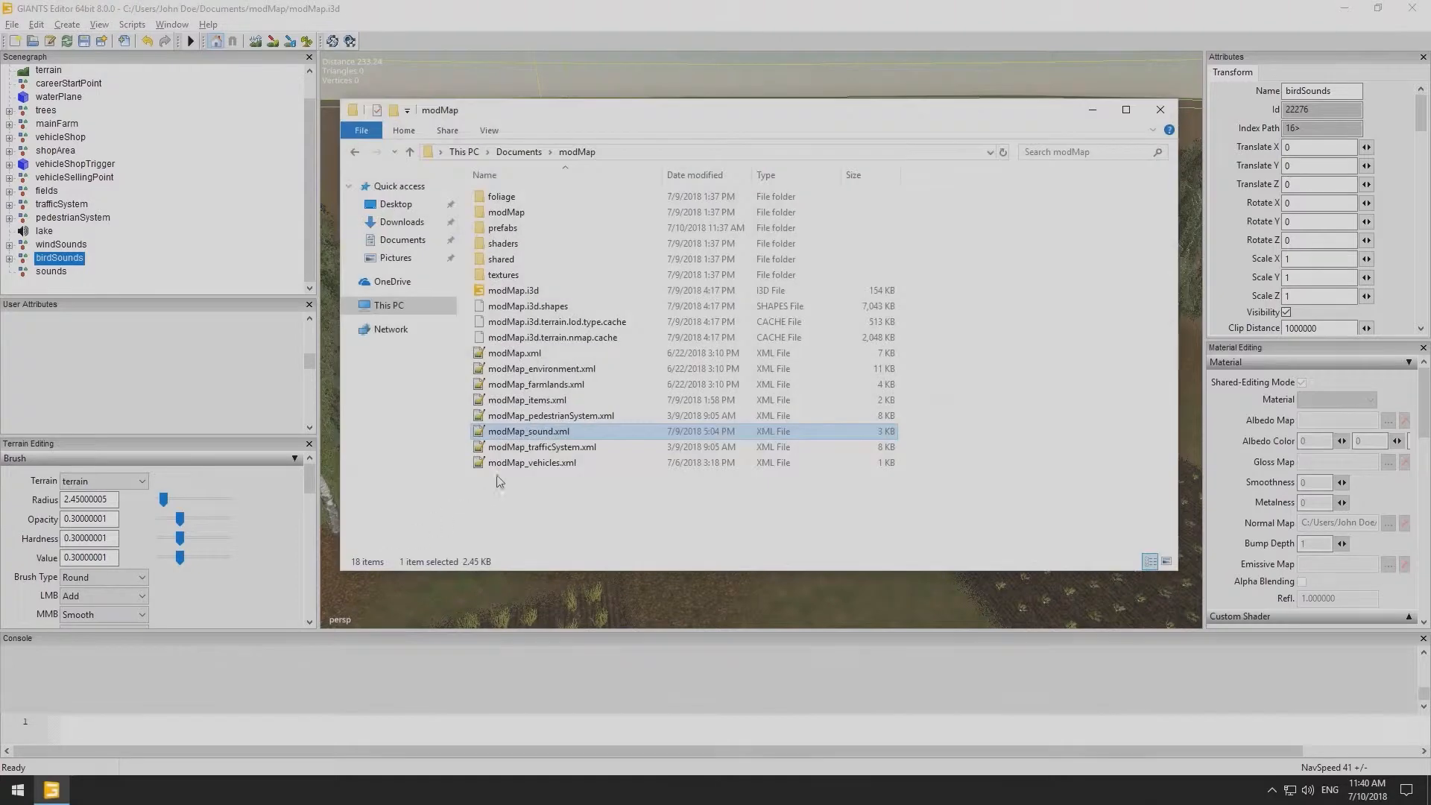
{"action": "double_click", "coordinate": [531, 434]}
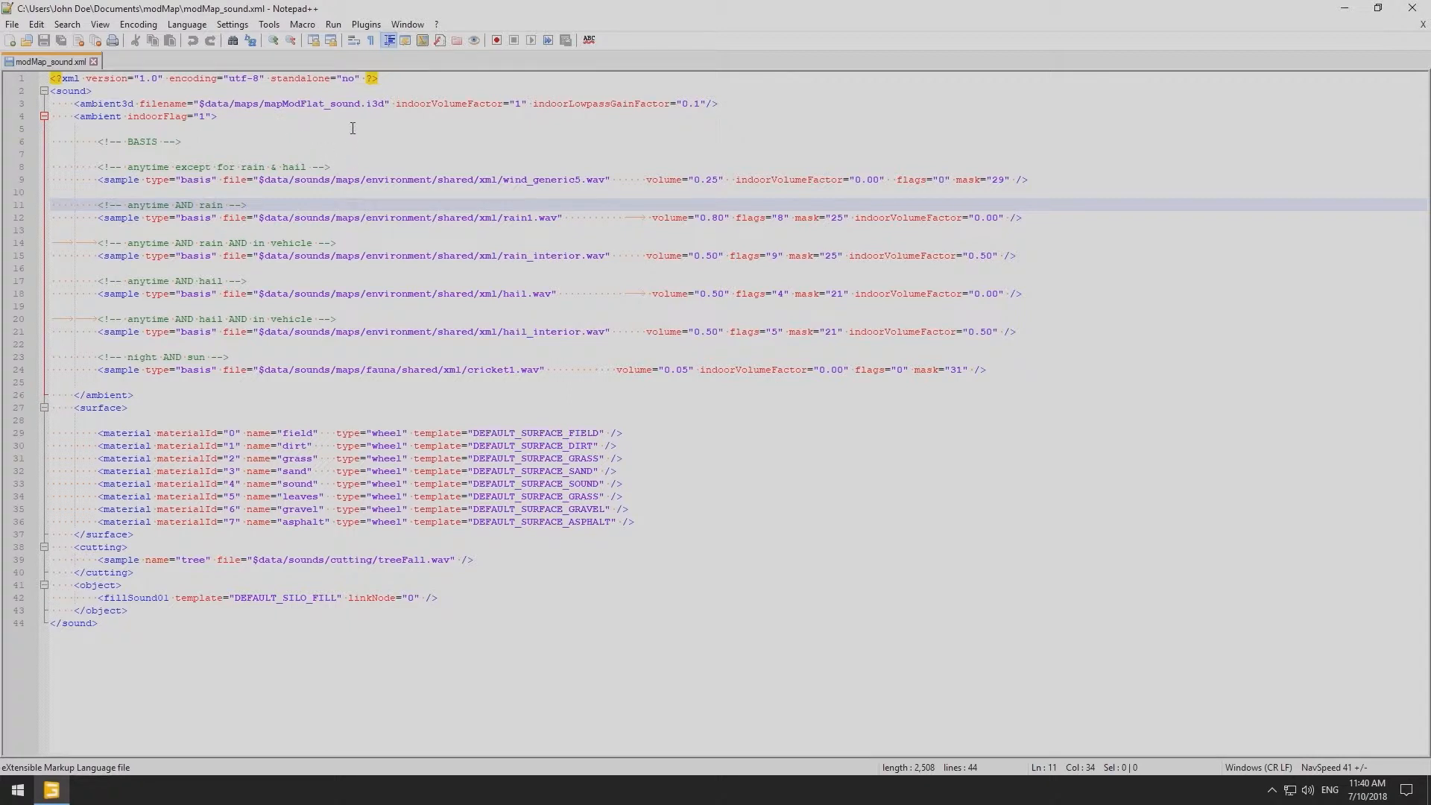
{"action": "left_click", "coordinate": [351, 104]}
{"action": "left_click", "coordinate": [289, 179]}
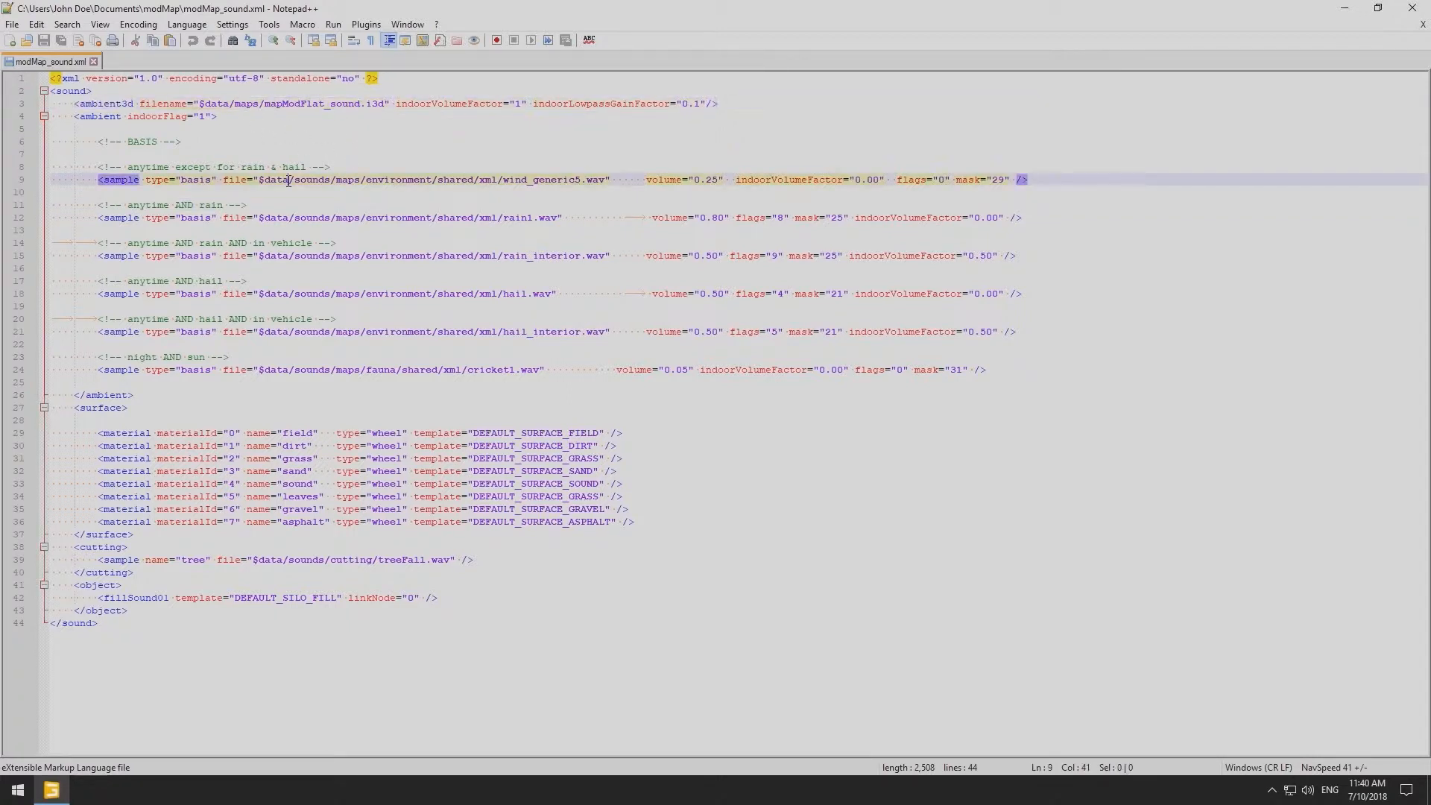
{"action": "left_click_drag", "start_coordinate": [289, 182], "coordinate": [517, 195]}
{"action": "left_click", "coordinate": [369, 231]}
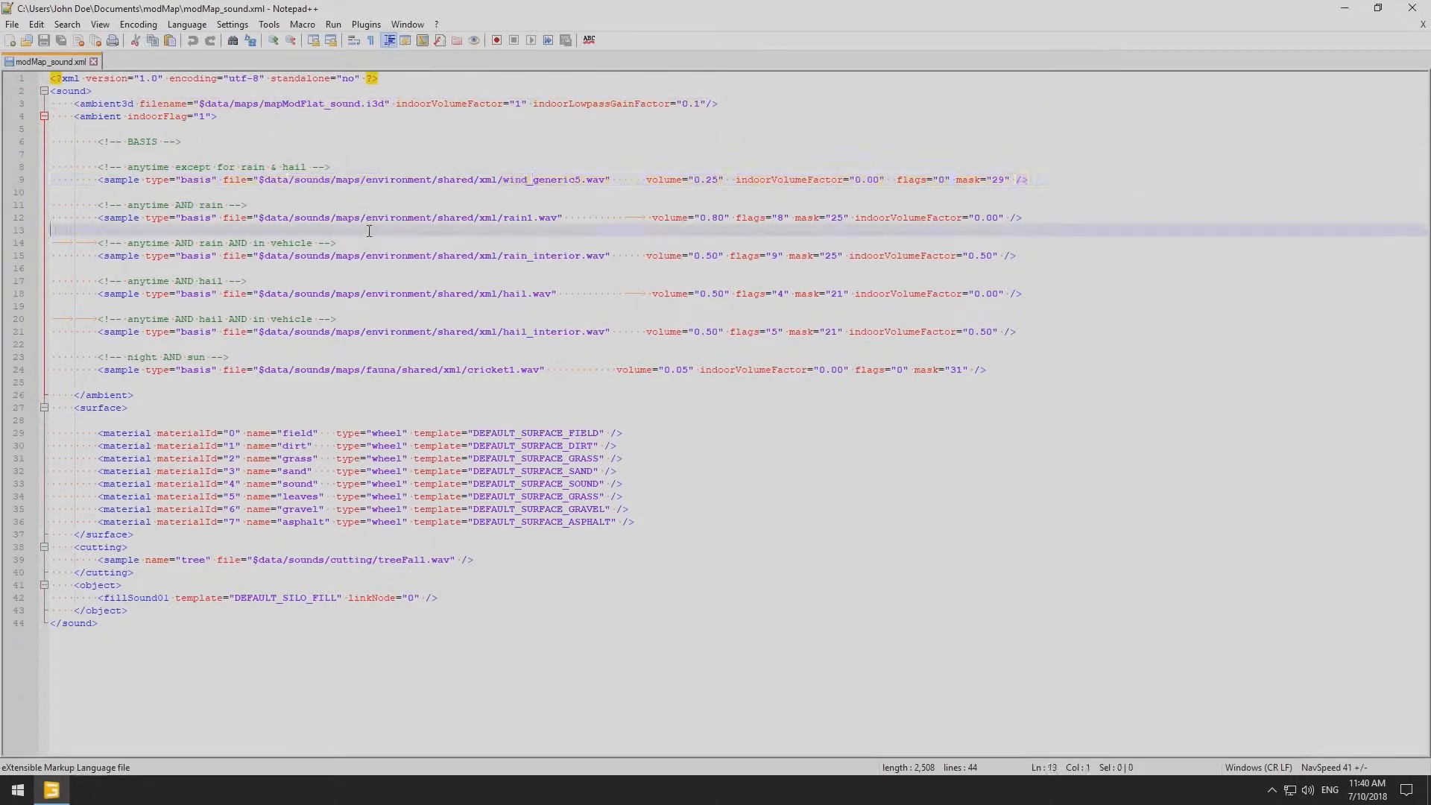
- Close Notepad++ and move the lake, windSounds and birdSounds nodes into the sounds group
{"action": "left_click", "coordinate": [1424, 5]}
{"action": "left_click", "coordinate": [143, 285]}
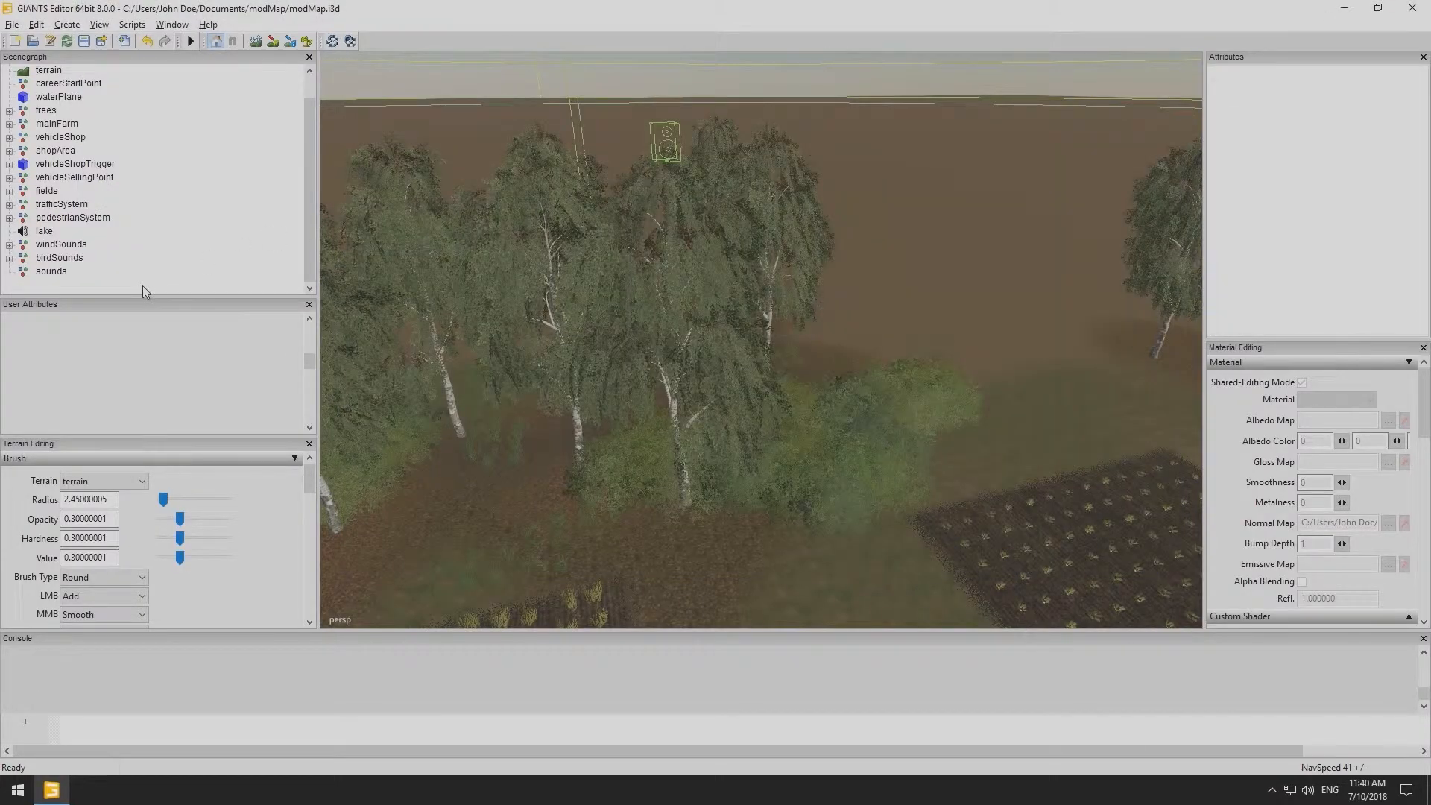
{"action": "left_click", "coordinate": [59, 258]}
{"action": "left_click", "coordinate": [47, 235], "text": "shift"}
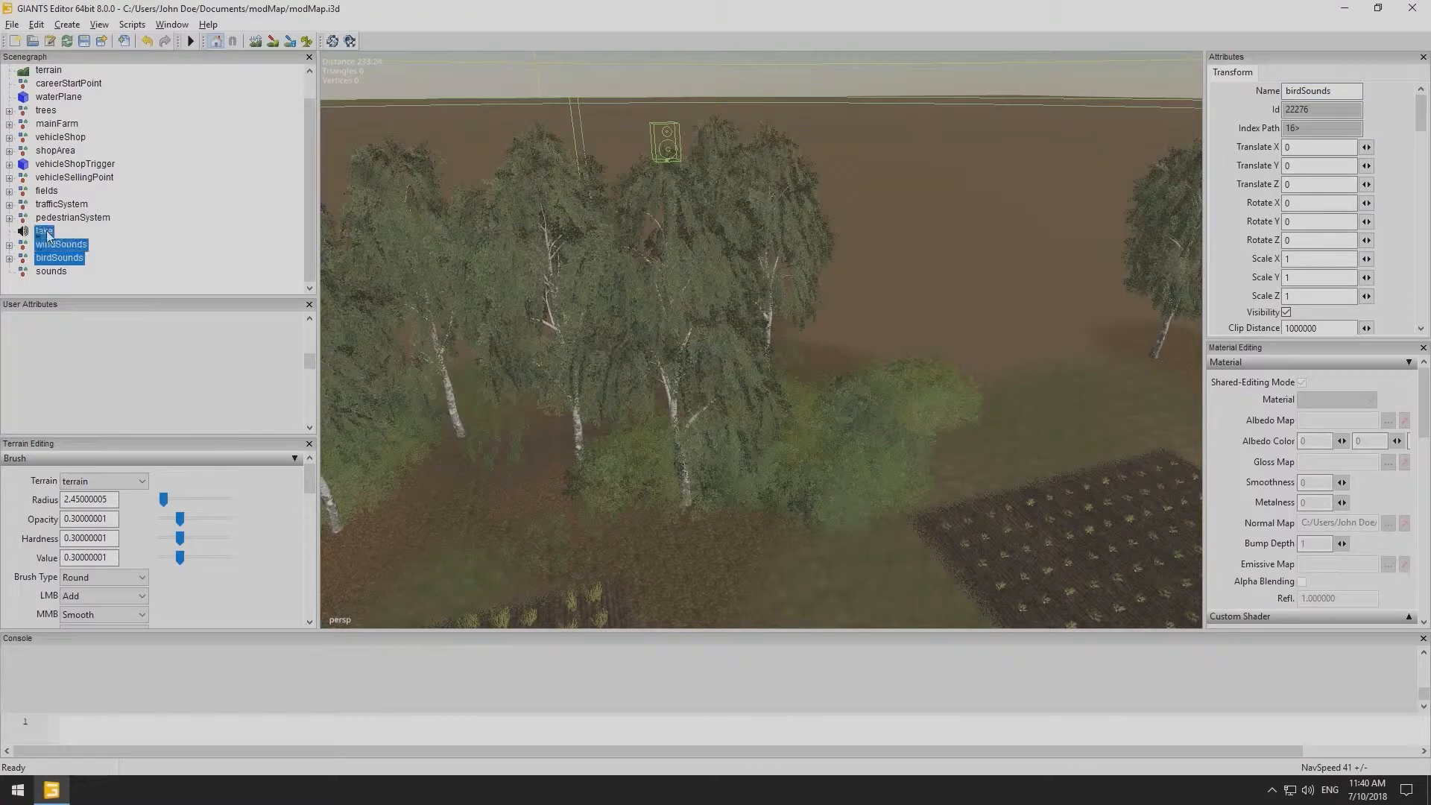
{"action": "left_click_drag", "start_coordinate": [47, 236], "coordinate": [54, 281]}
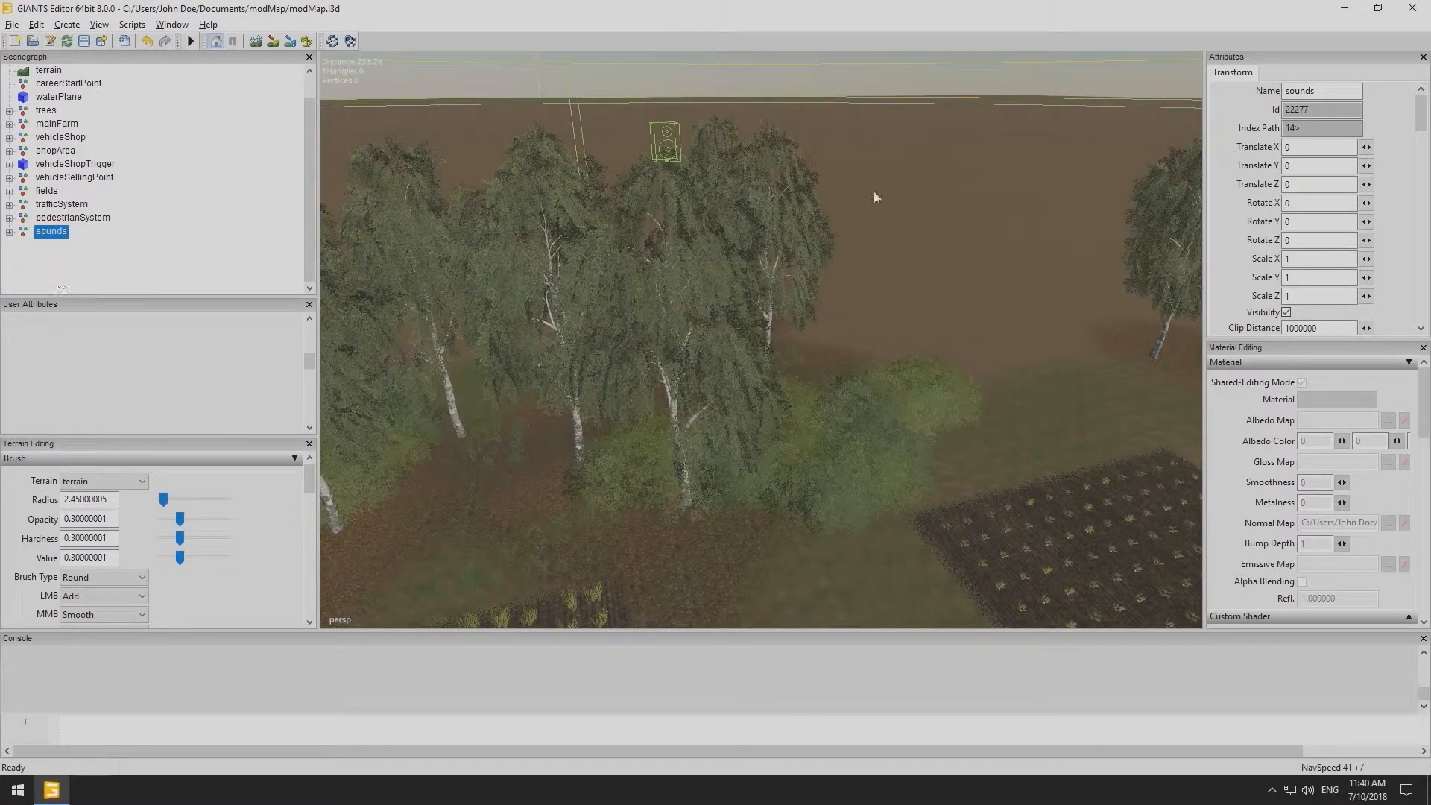
- Orbit the viewport over the map to inspect the placed sound ranges, then deselect the sounds group
{"action": "right_click_drag", "start_coordinate": [1053, 283], "coordinate": [623, 366], "text": "alt"}
{"action": "left_click_drag", "start_coordinate": [623, 365], "coordinate": [530, 409], "text": "alt"}
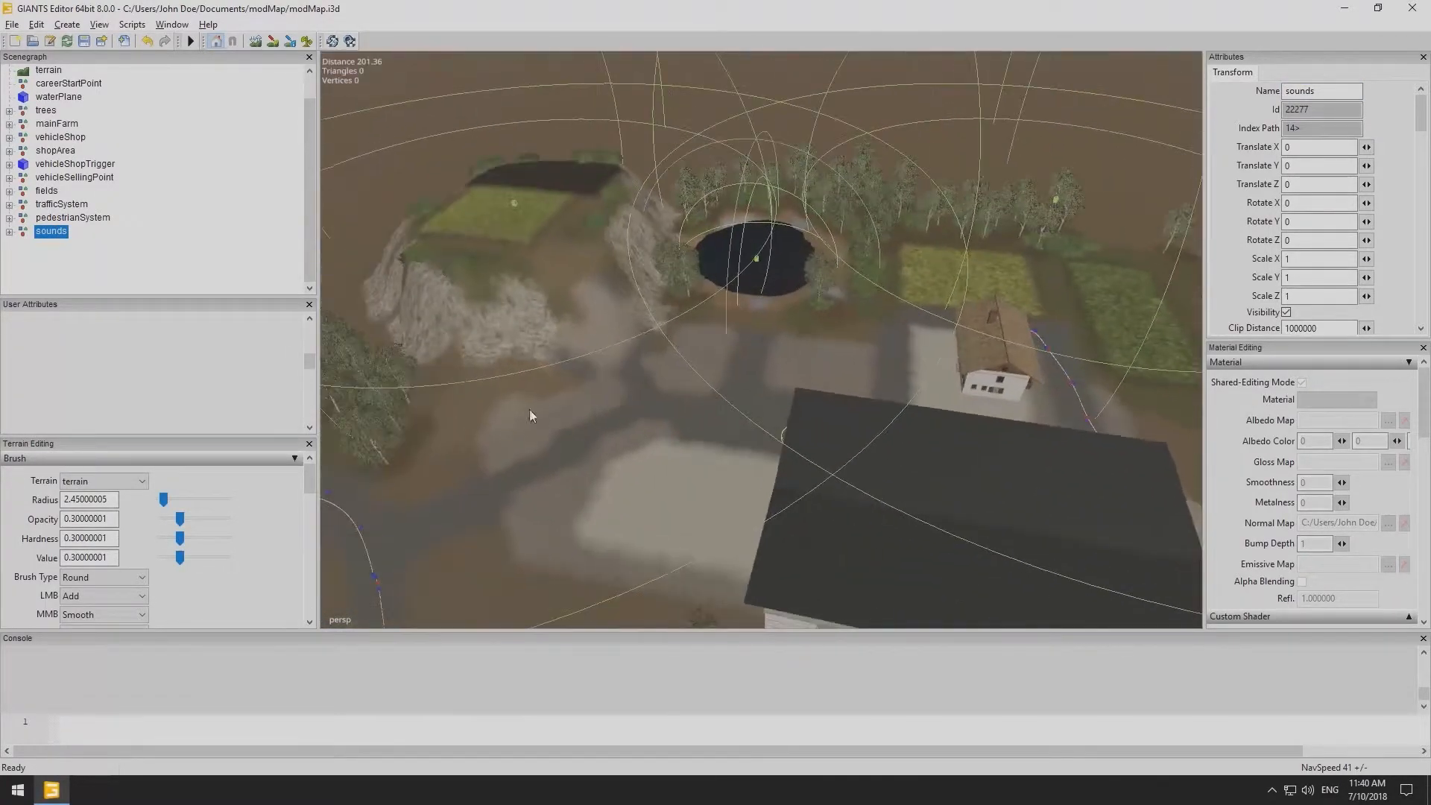
{"action": "right_click_drag", "start_coordinate": [750, 410], "coordinate": [410, 414], "text": "alt"}
{"action": "left_click_drag", "start_coordinate": [624, 383], "coordinate": [549, 416], "text": "alt"}
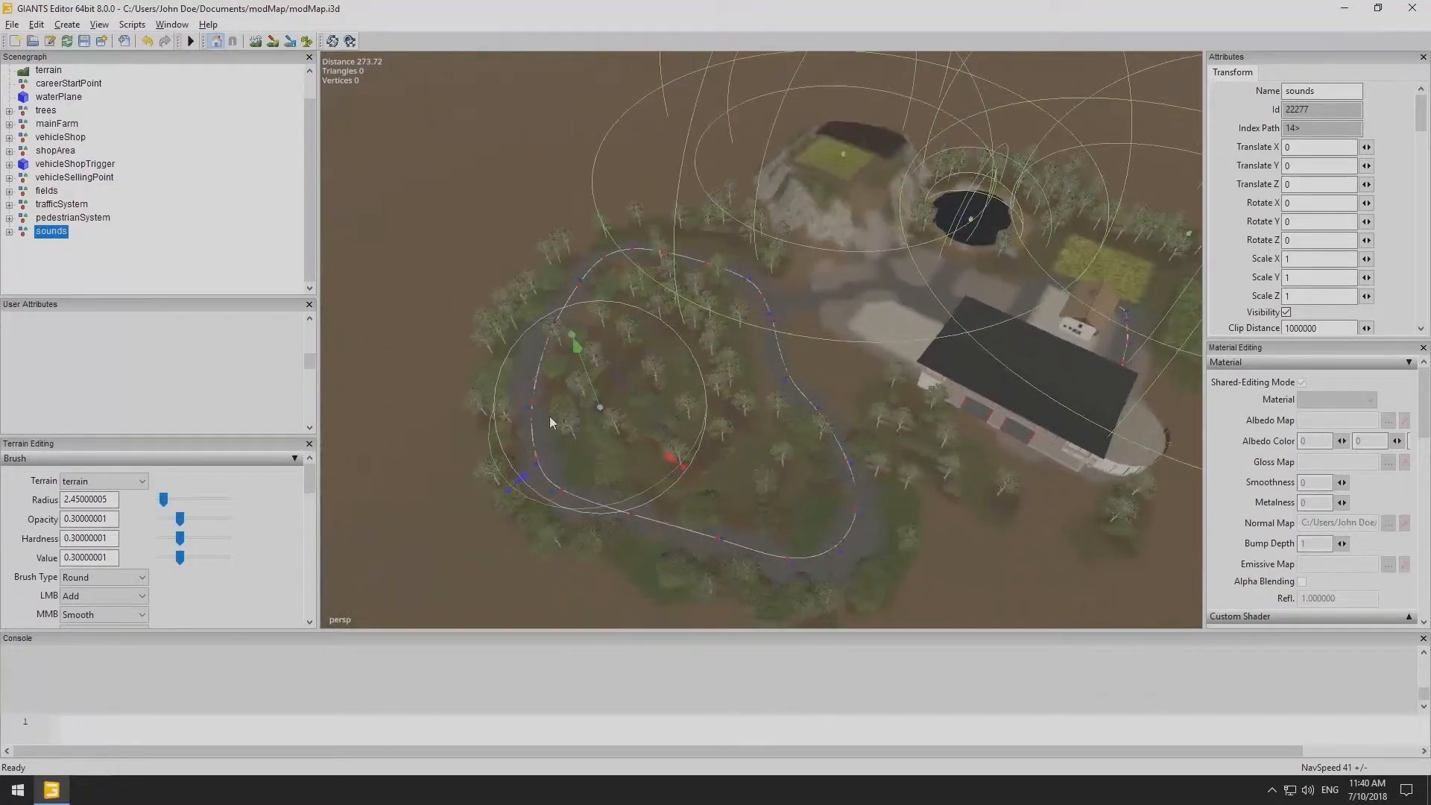
{"action": "left_click_drag", "start_coordinate": [804, 419], "coordinate": [585, 441], "text": "alt"}
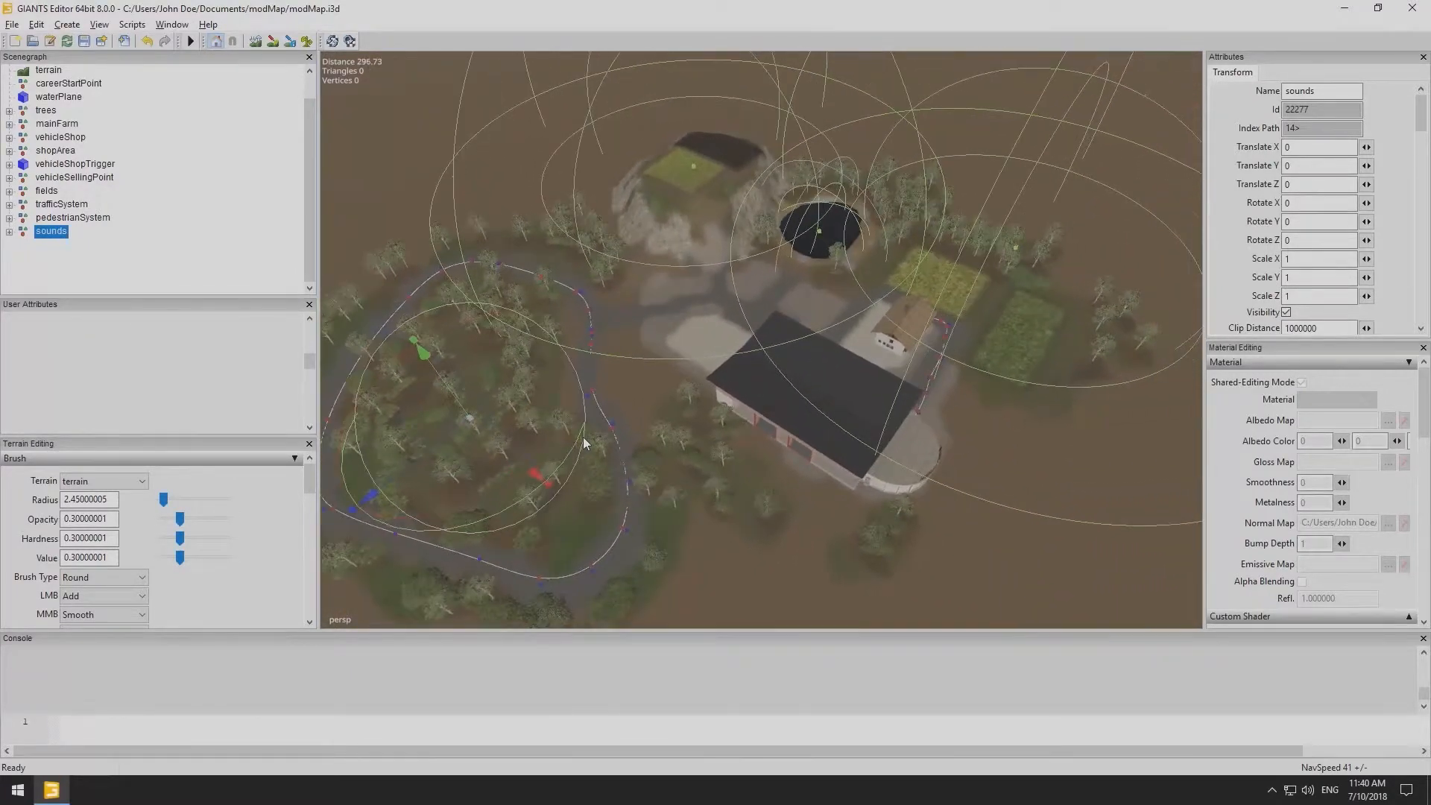
{"action": "left_click", "coordinate": [218, 277]}
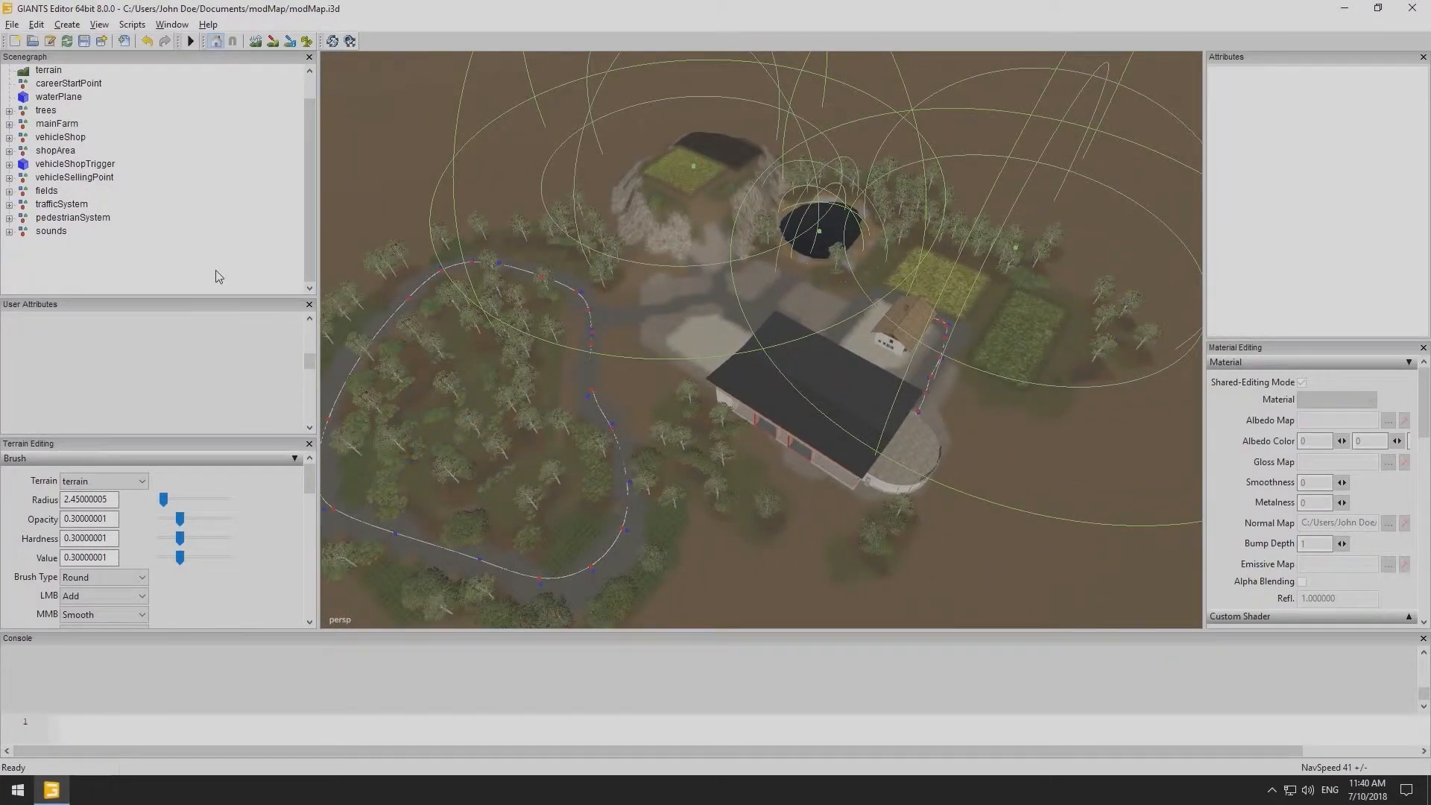